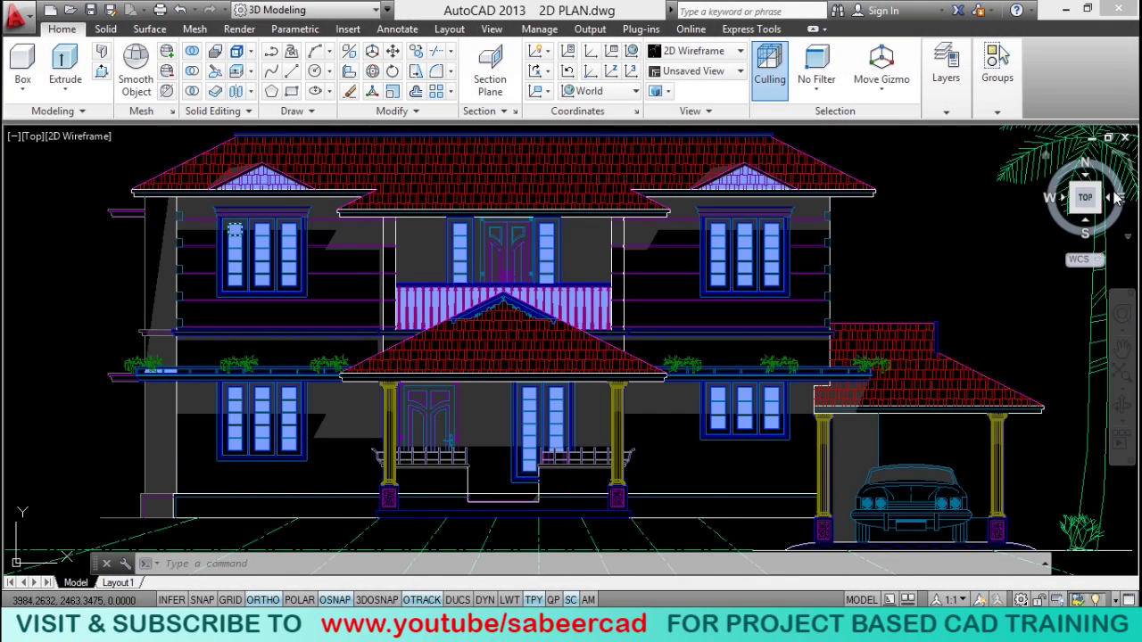
Step: Switch FILL off and REGEN so the balustrade and gable show as unfilled outlines
scroll(503, 298, up, 6)
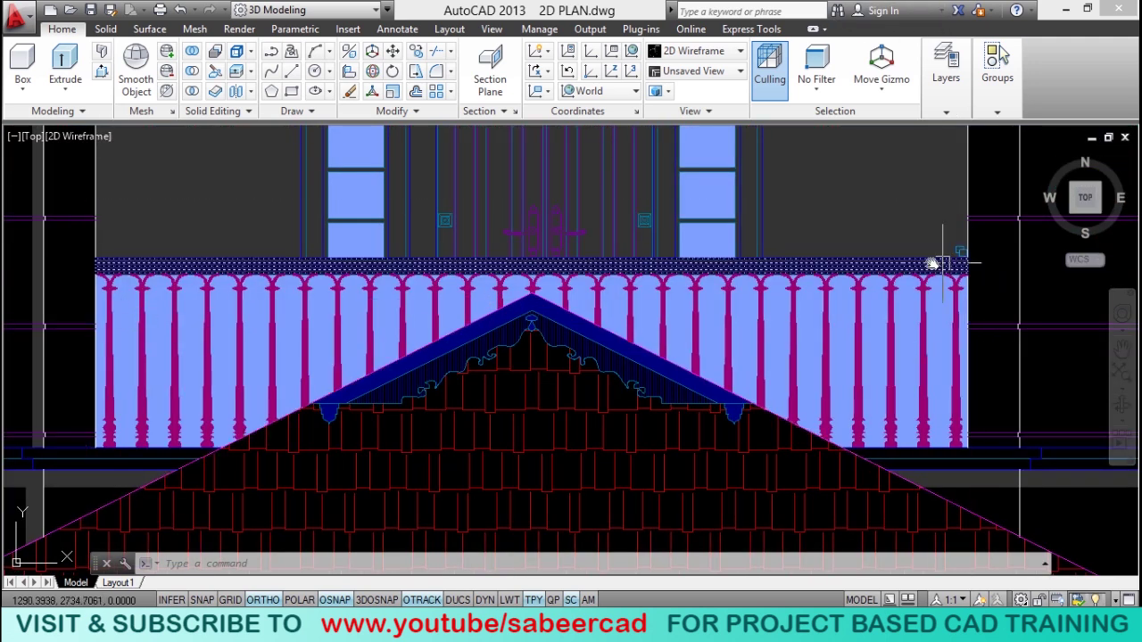
scroll(951, 320, down, 2)
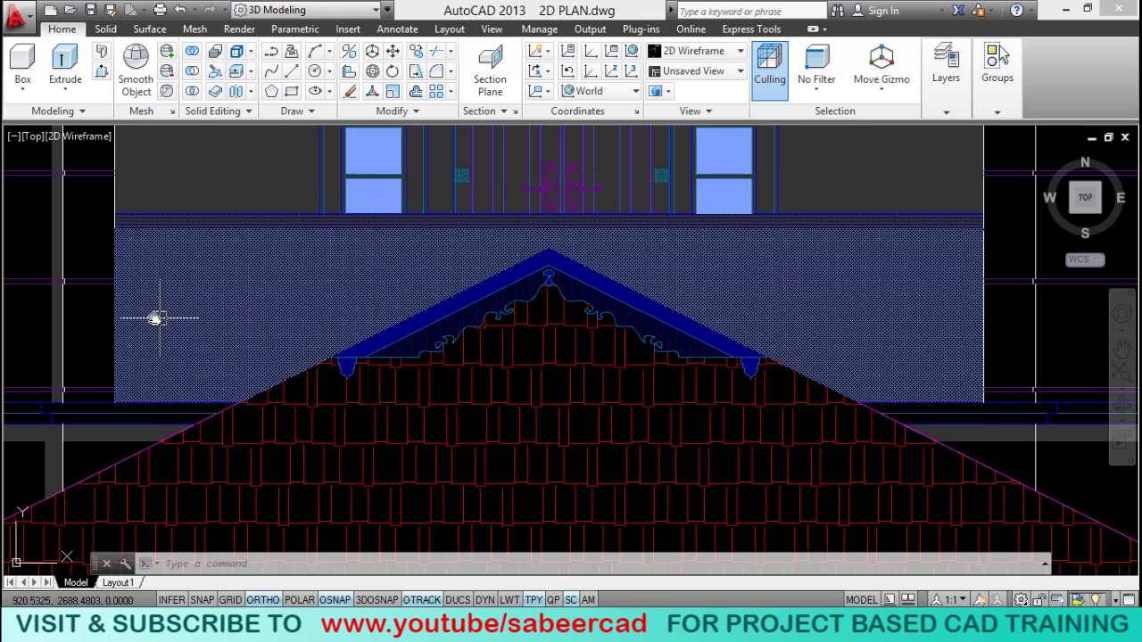
scroll(152, 319, up, 3)
scroll(416, 336, down, 3)
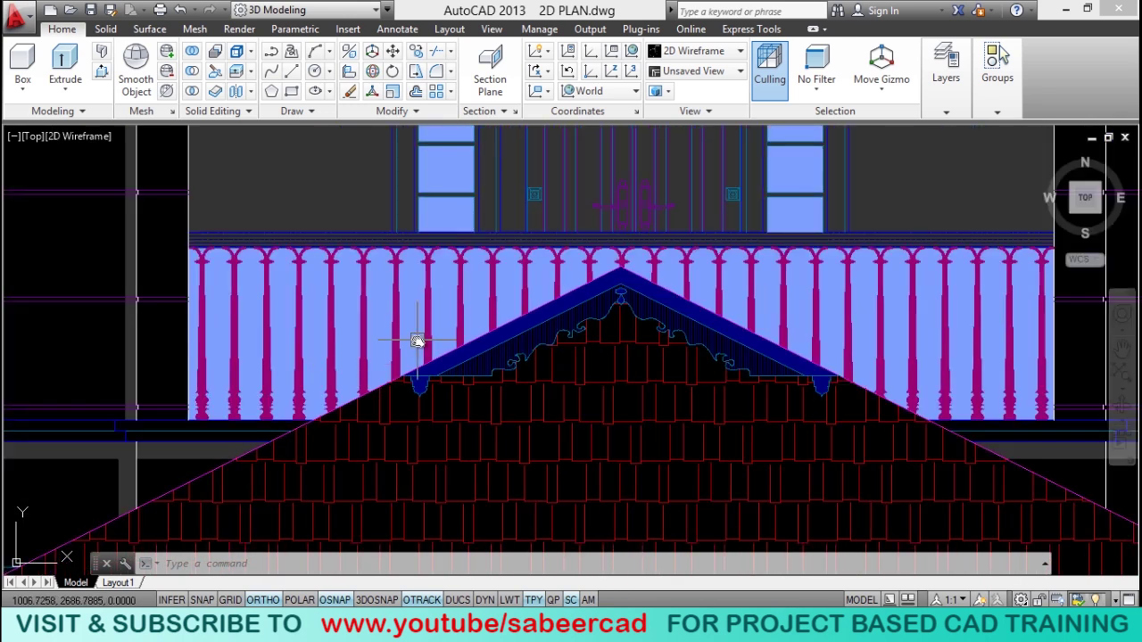
scroll(418, 336, up, 3)
scroll(357, 339, down, 3)
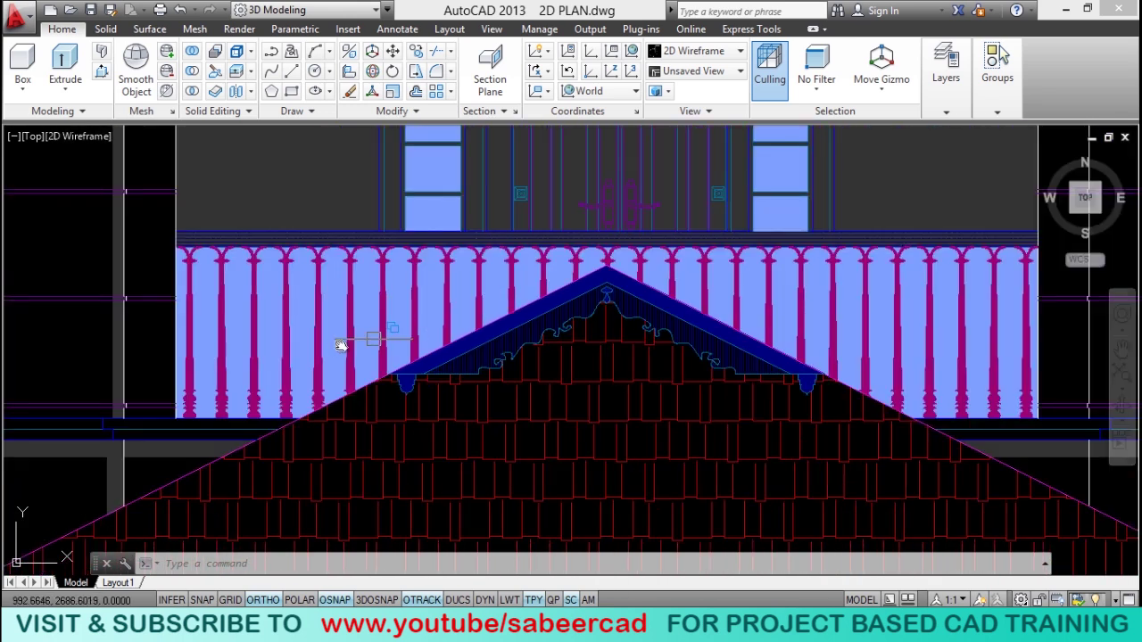
scroll(332, 348, up, 3)
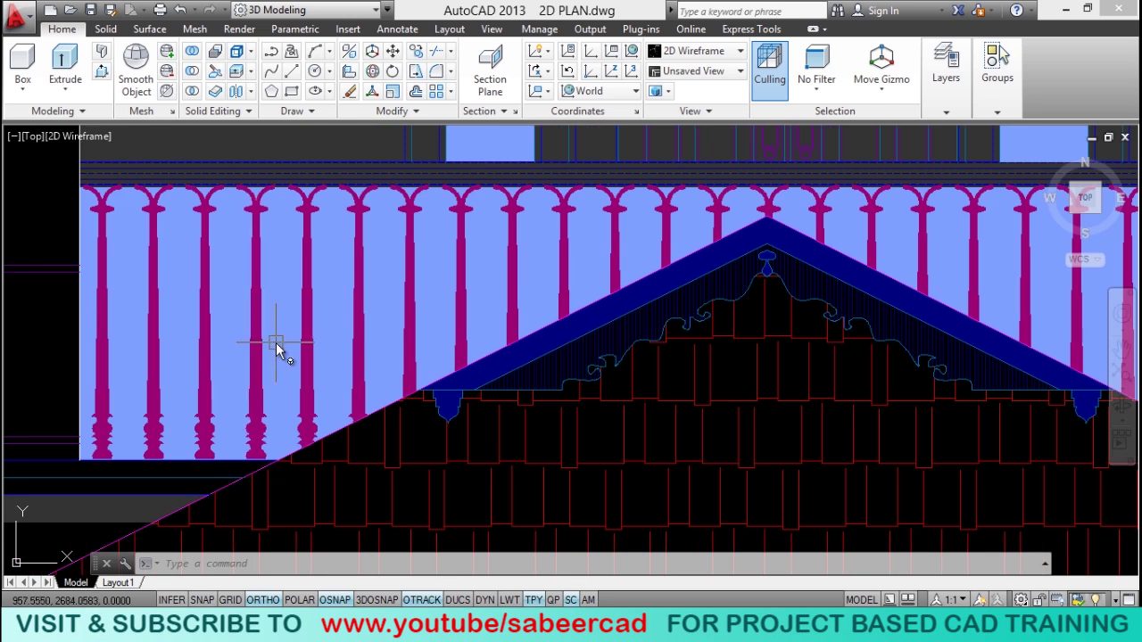
text(FILL)
key(Return)
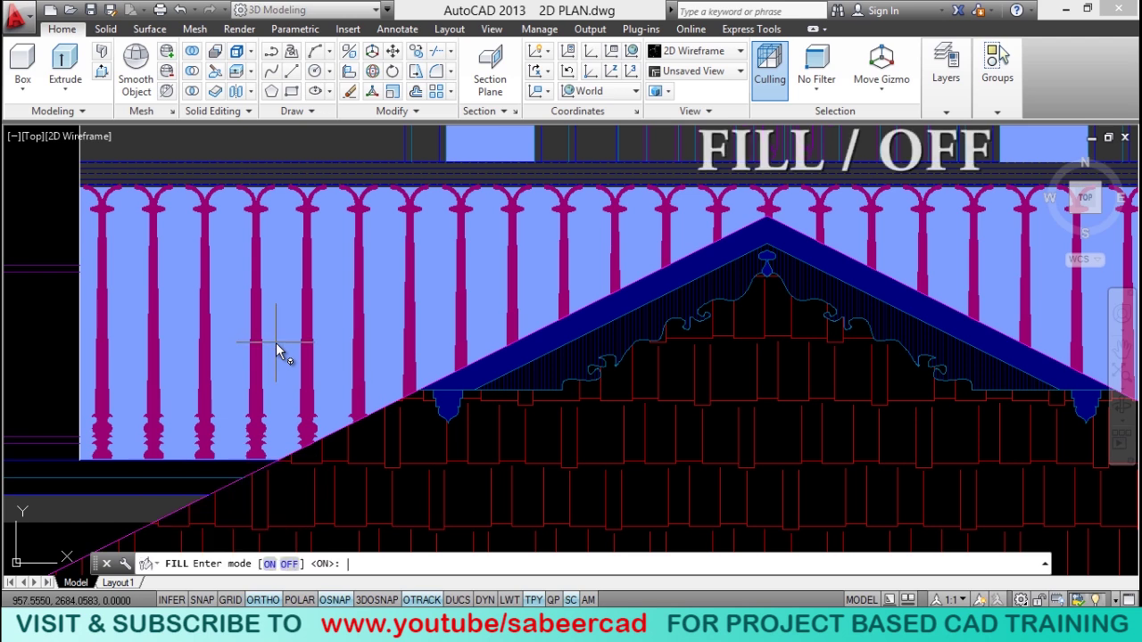
key(Return)
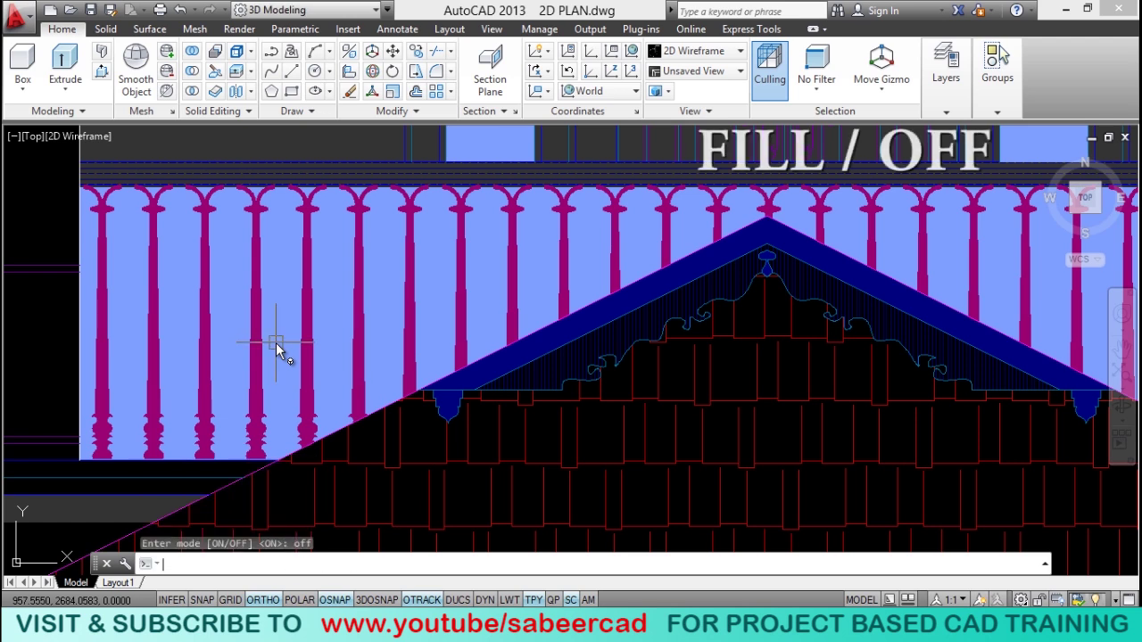
text(regen)
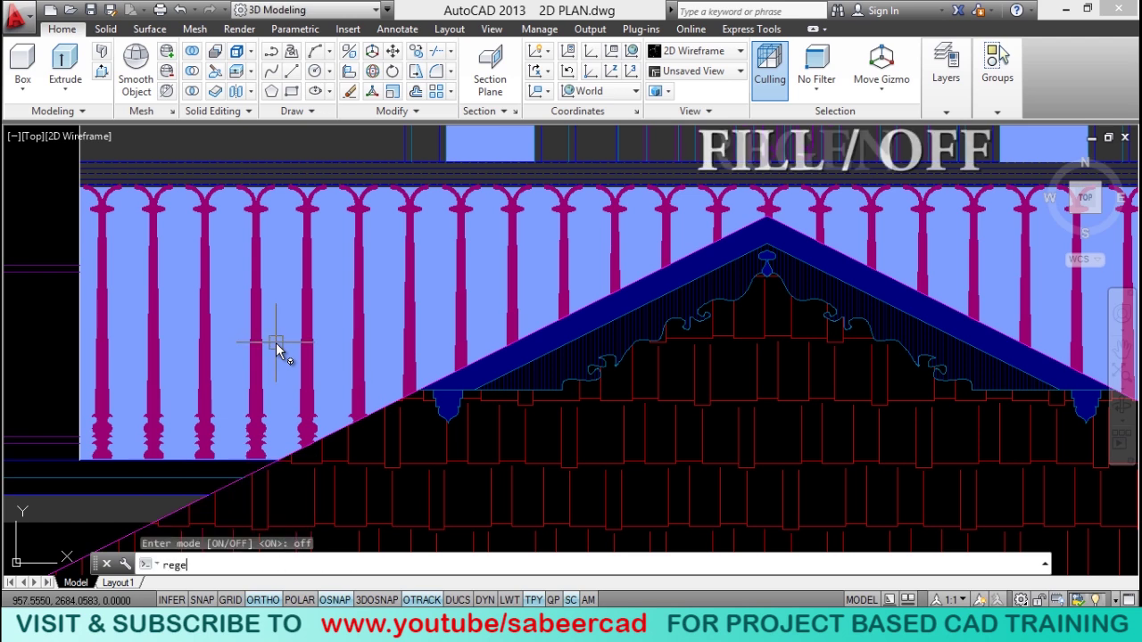
key(Return)
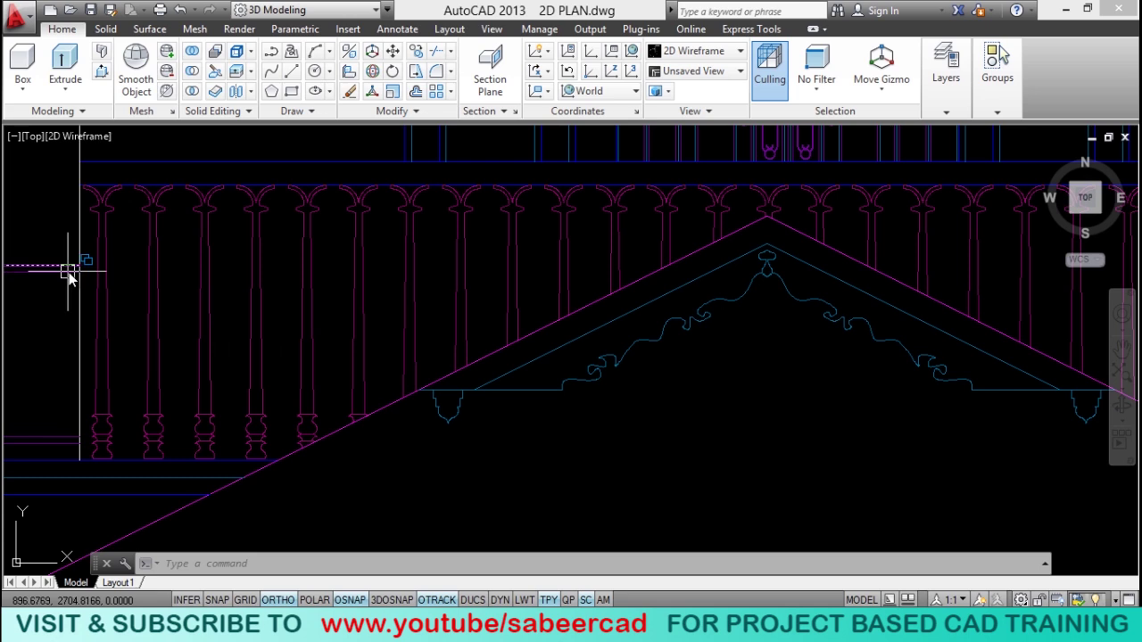
Step: Add a layer named profile in the Layer Properties Manager and set it current
click(114, 354)
key(Delete)
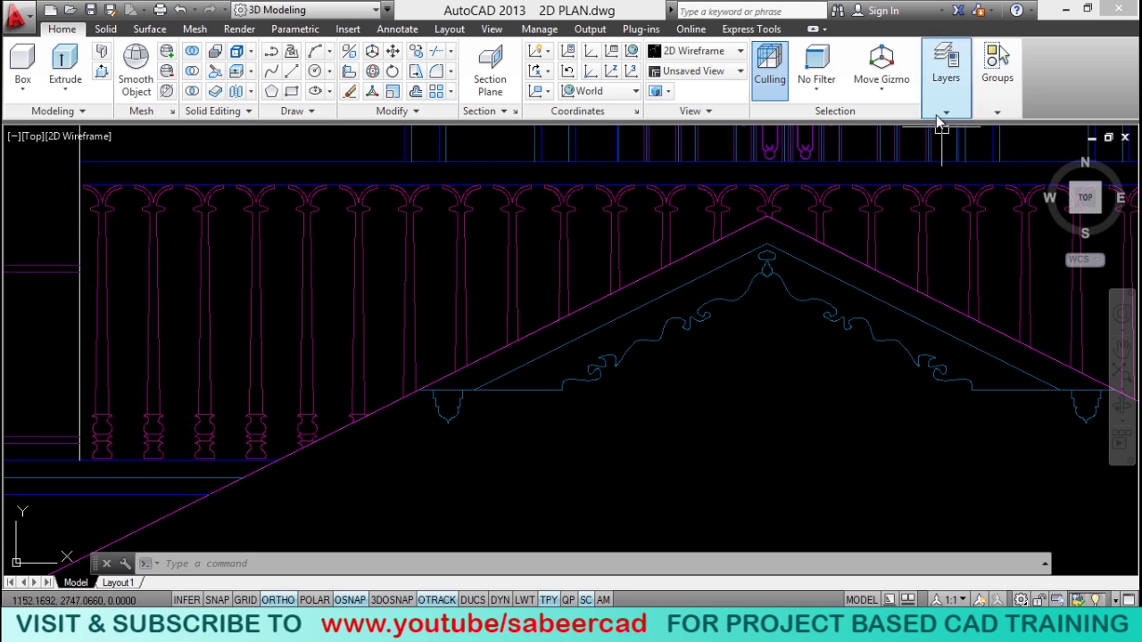
click(937, 120)
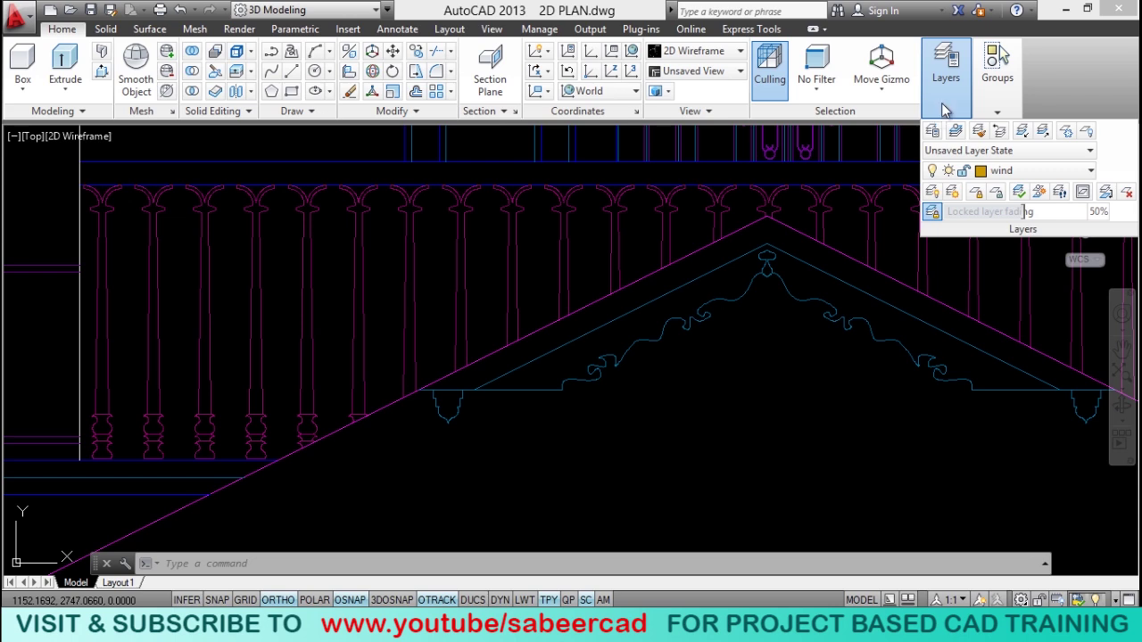
click(932, 132)
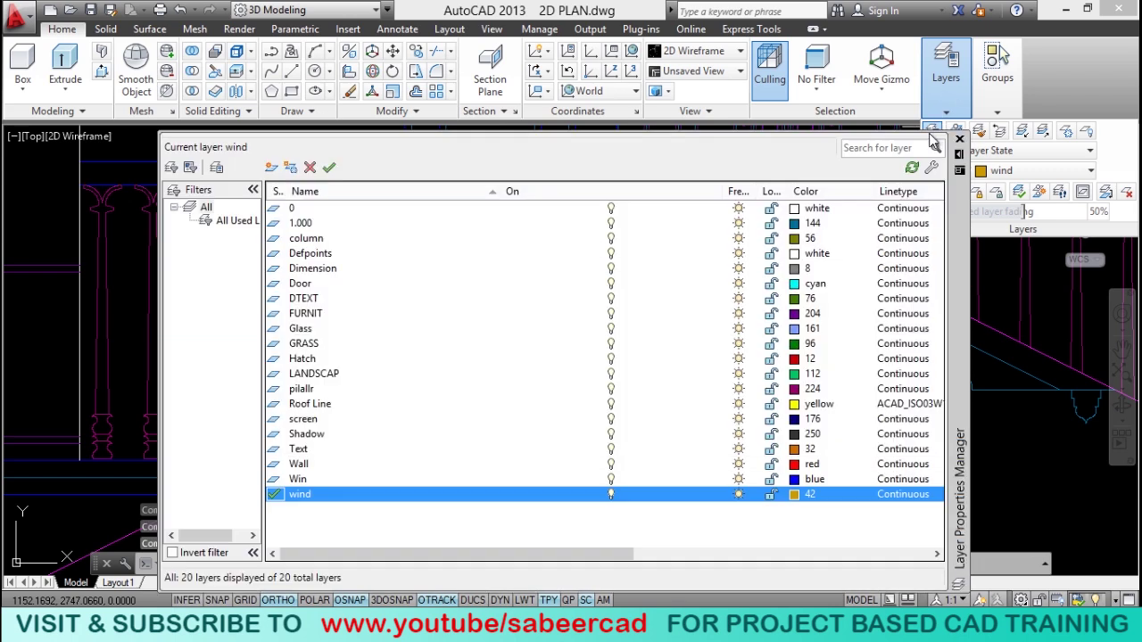
click(271, 166)
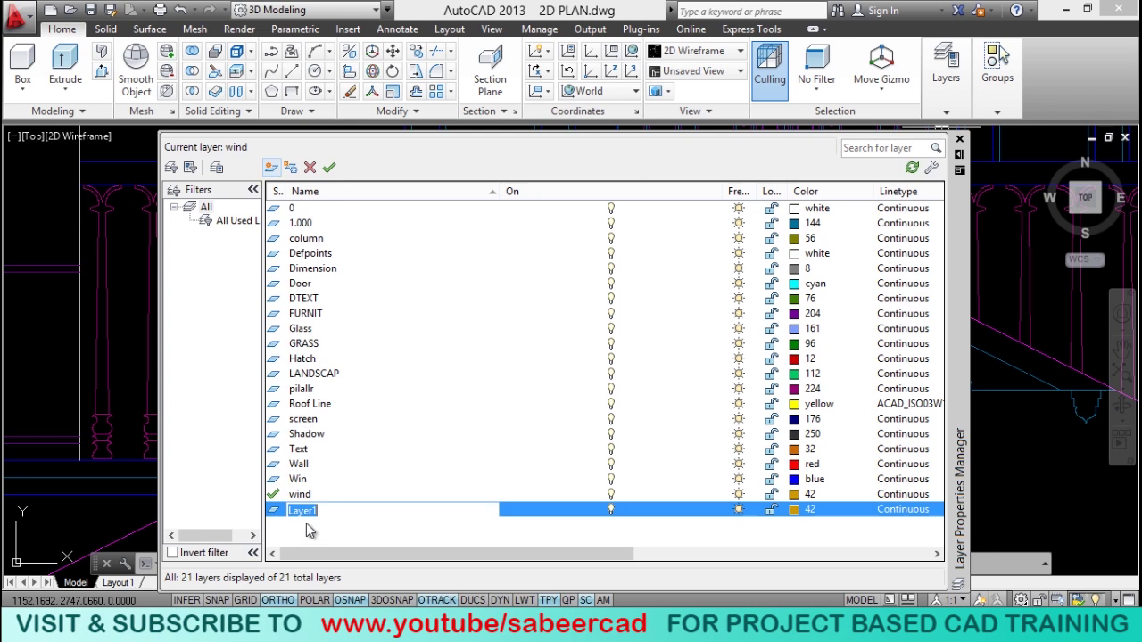
text(profile)
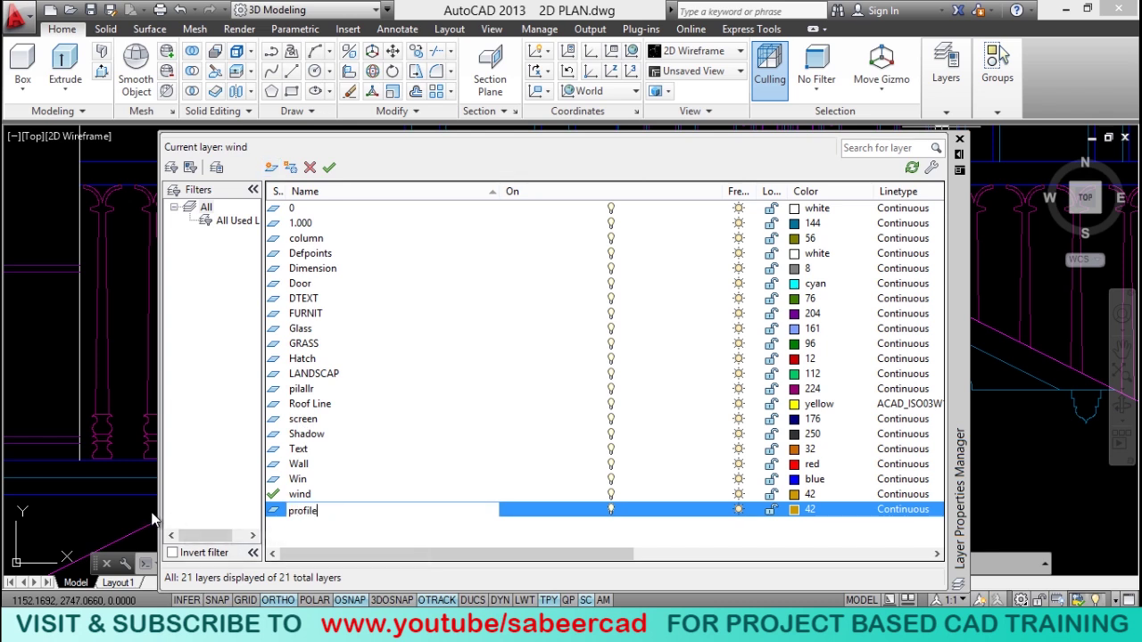
key(Return)
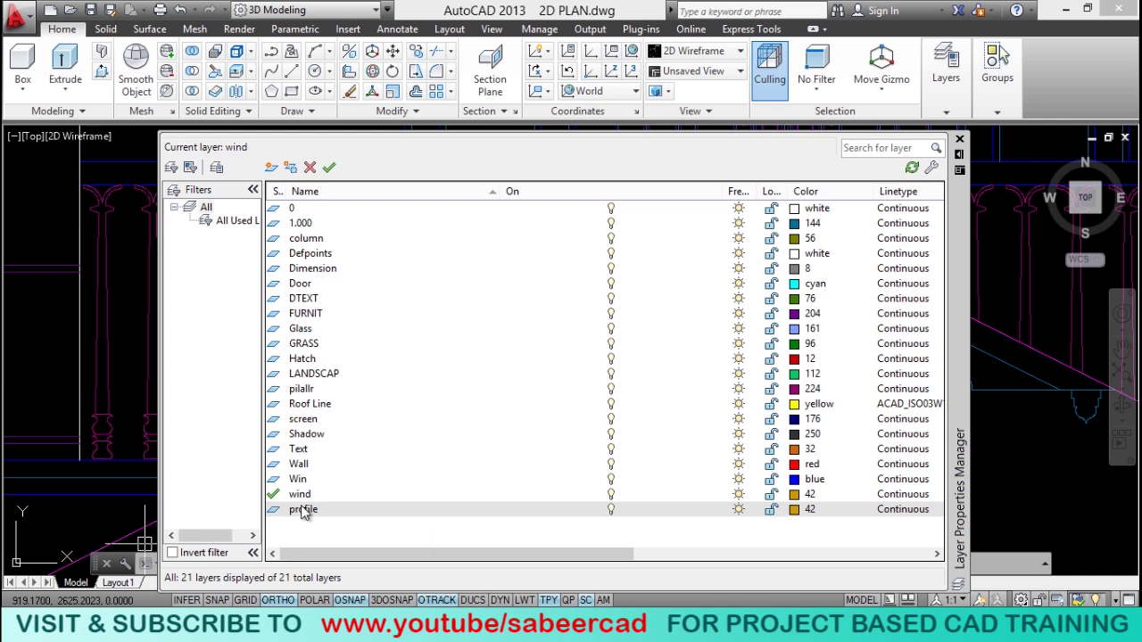
click(303, 510)
click(329, 167)
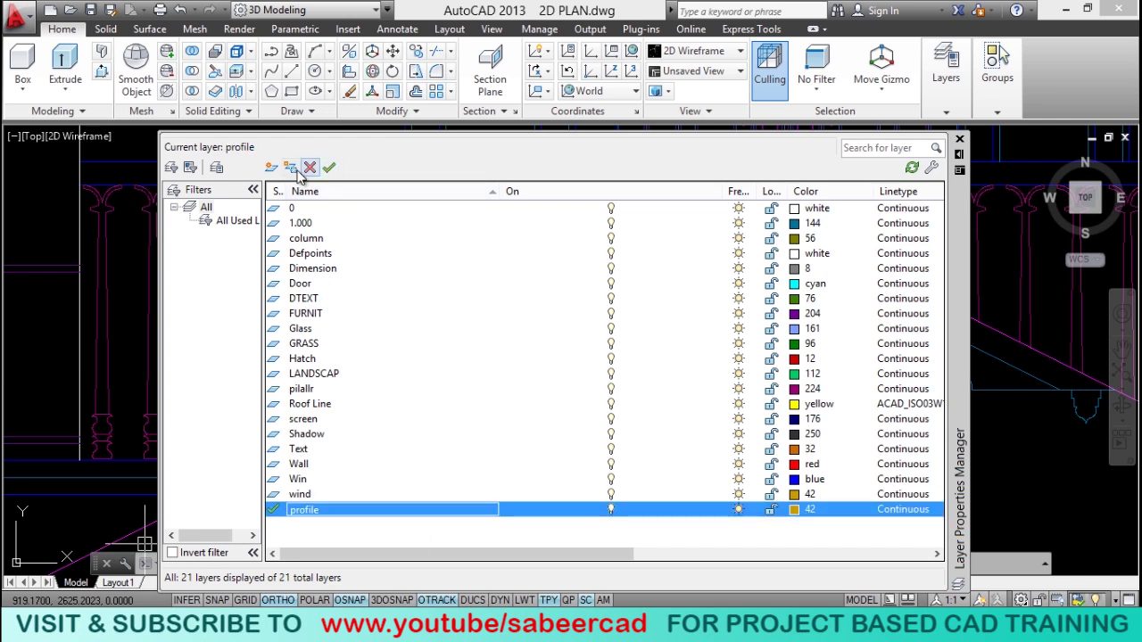
Step: Zoom to the leftmost baluster and start Boundary with object type set to Region
click(960, 140)
scroll(107, 303, up, 2)
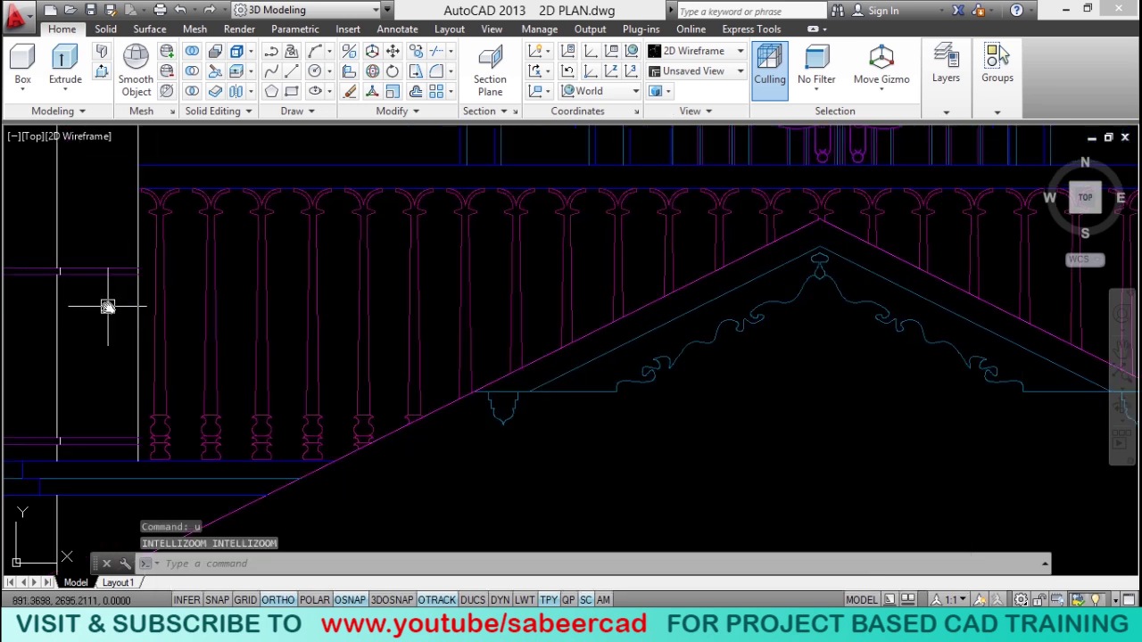
scroll(128, 318, up, 3)
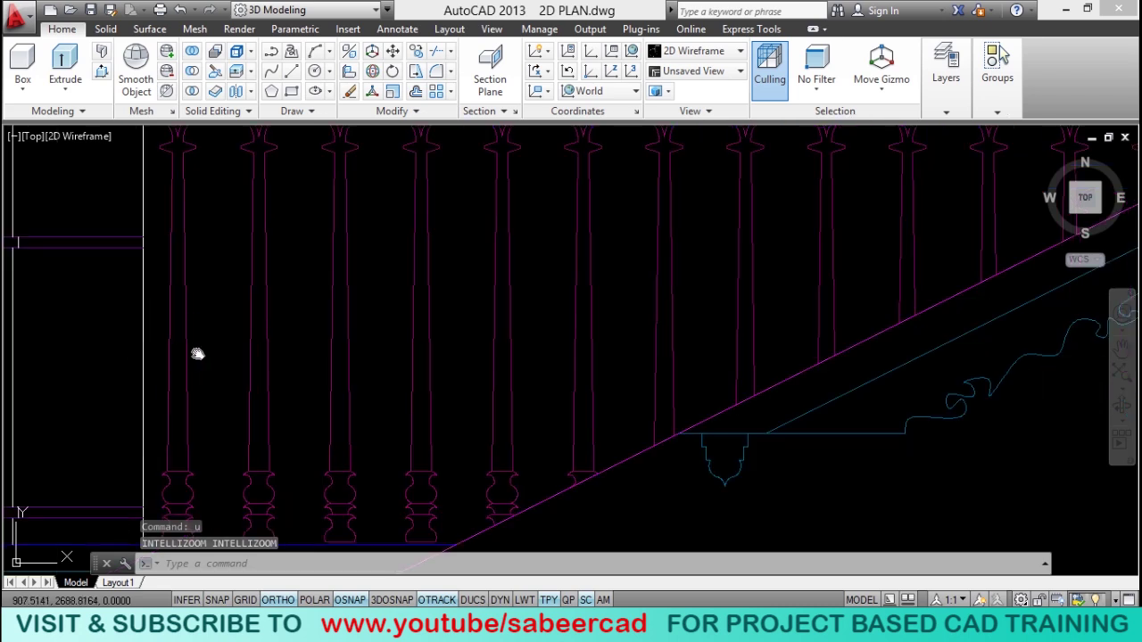
middle_drag(198, 355, 369, 408)
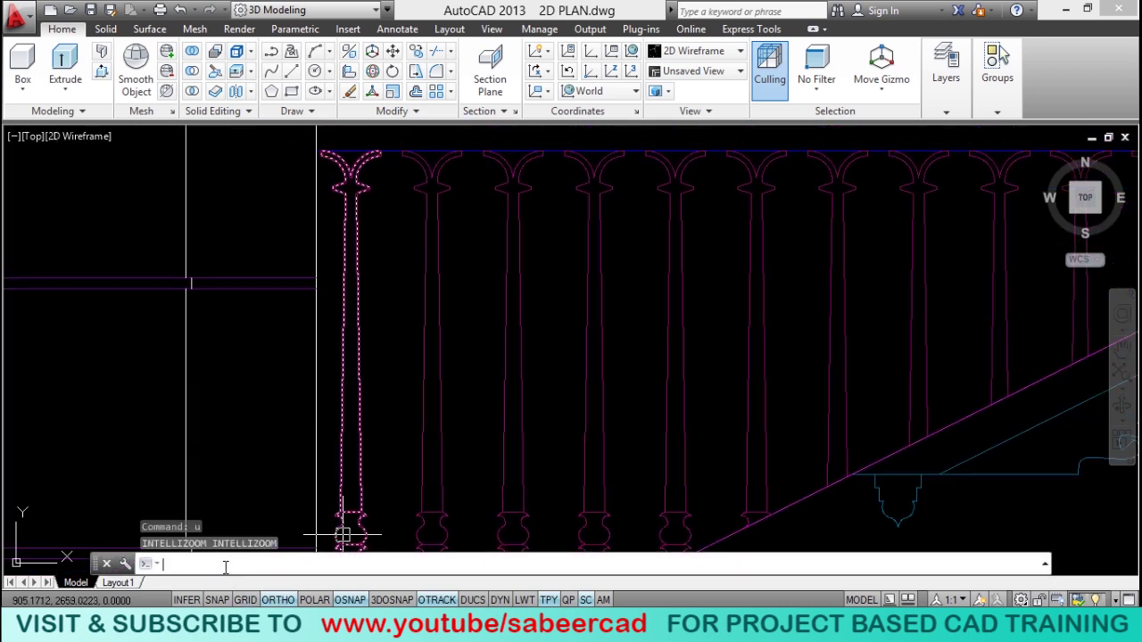
key(Escape)
click(410, 409)
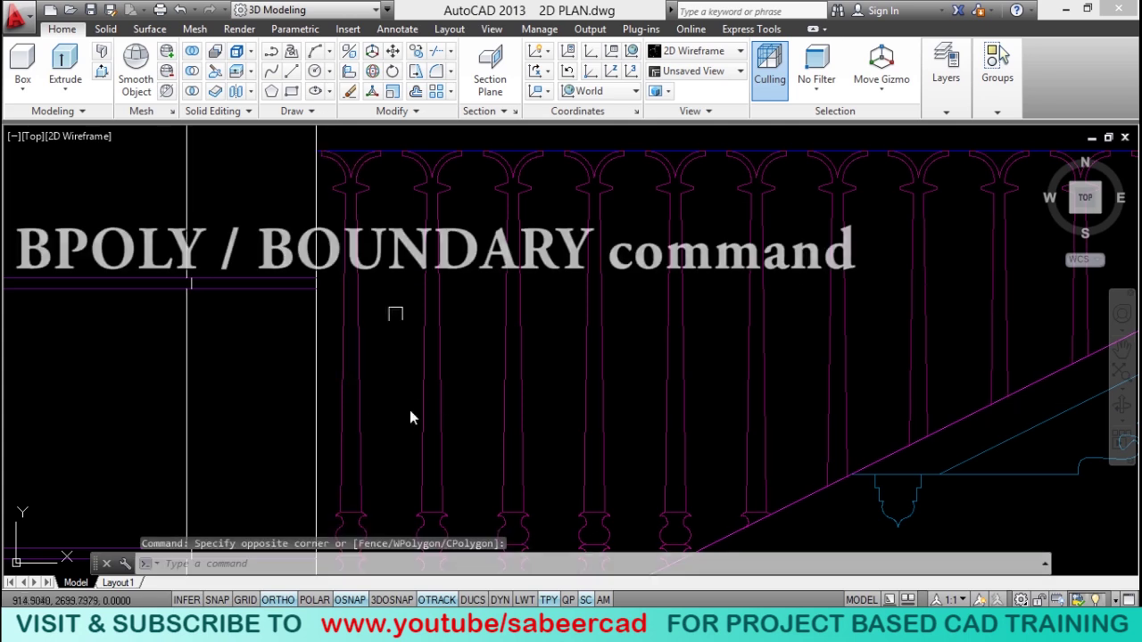
click(309, 111)
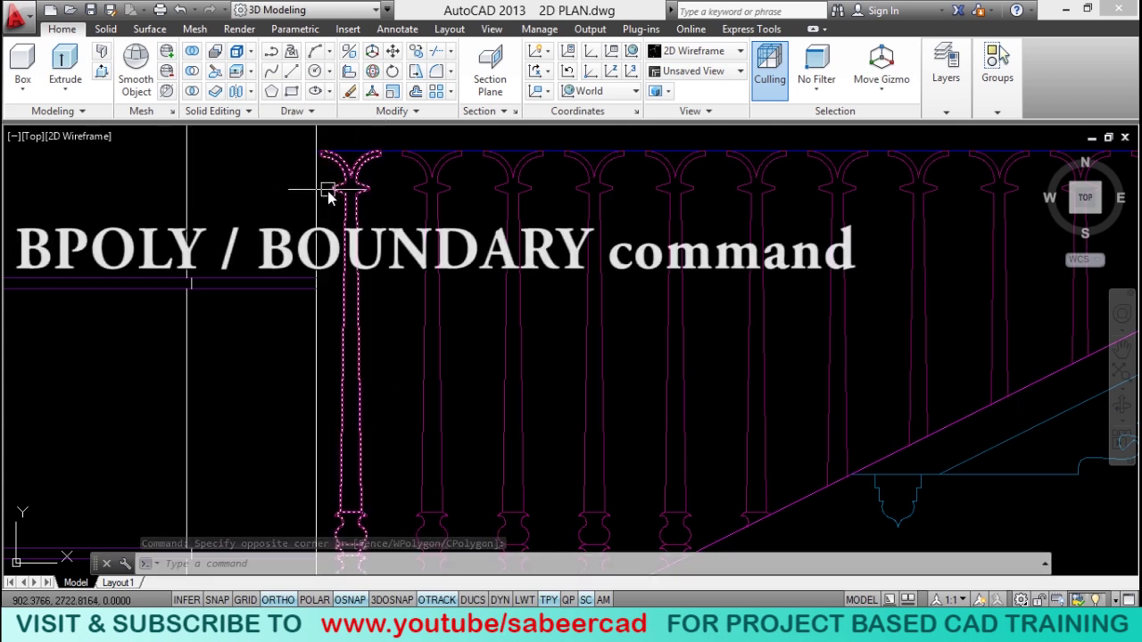
click(312, 113)
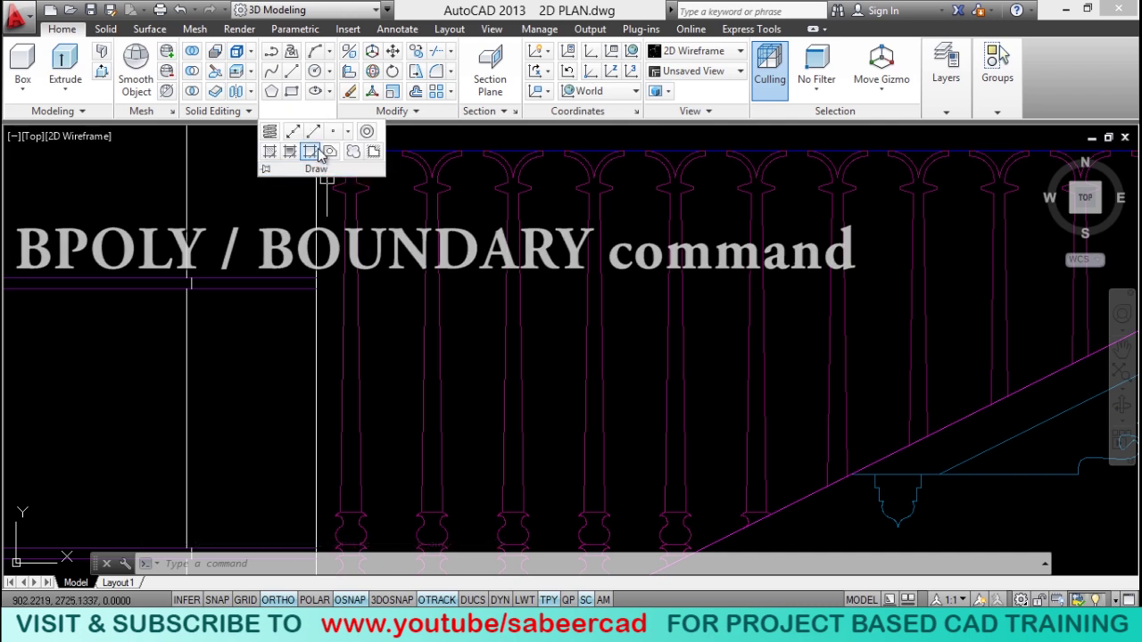
click(310, 152)
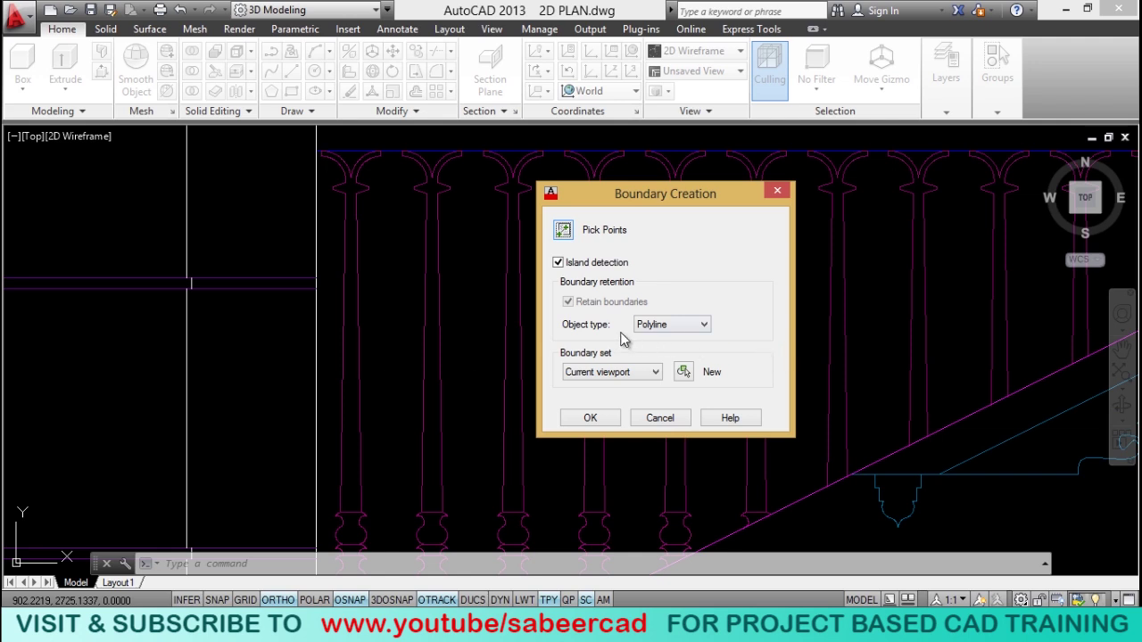
click(681, 329)
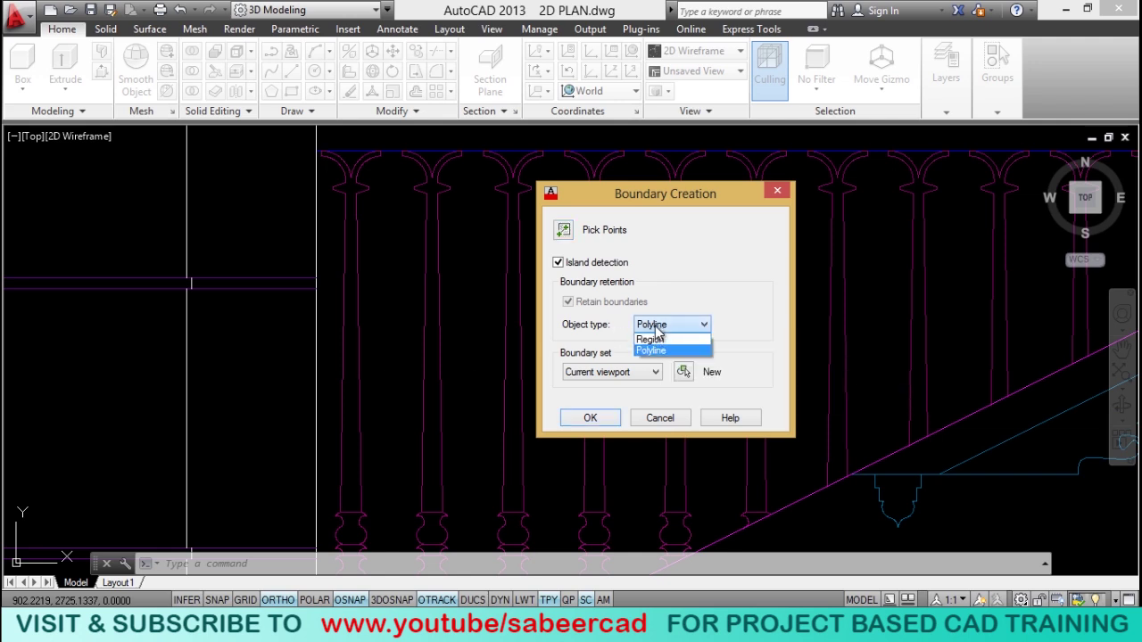
click(651, 340)
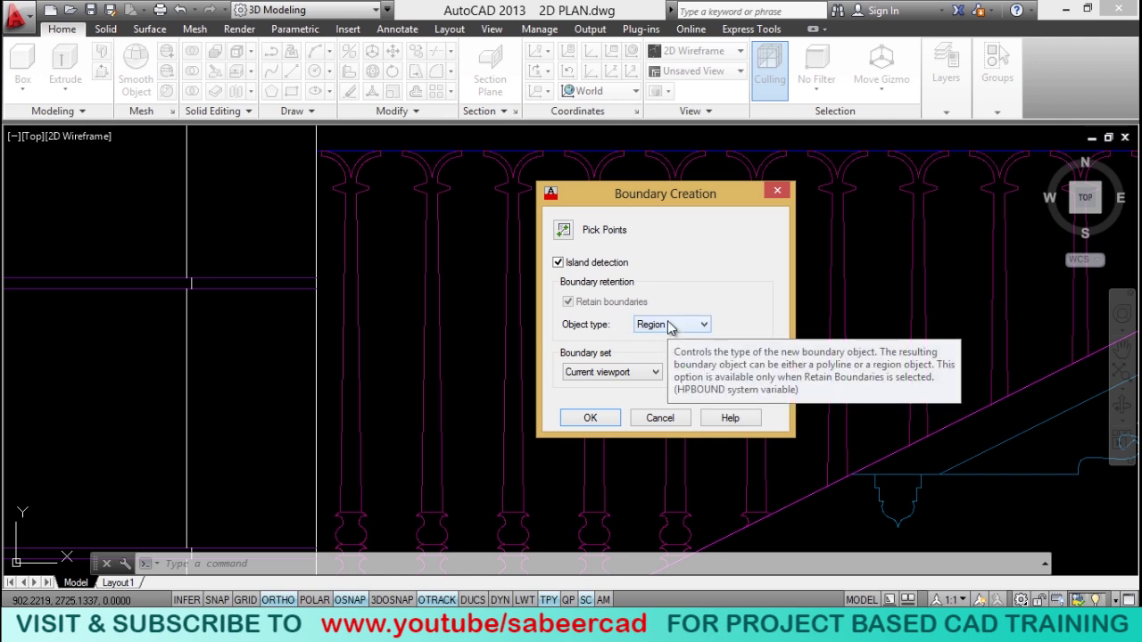
Step: Create boundary regions inside the first baluster outline and its bulb
click(563, 231)
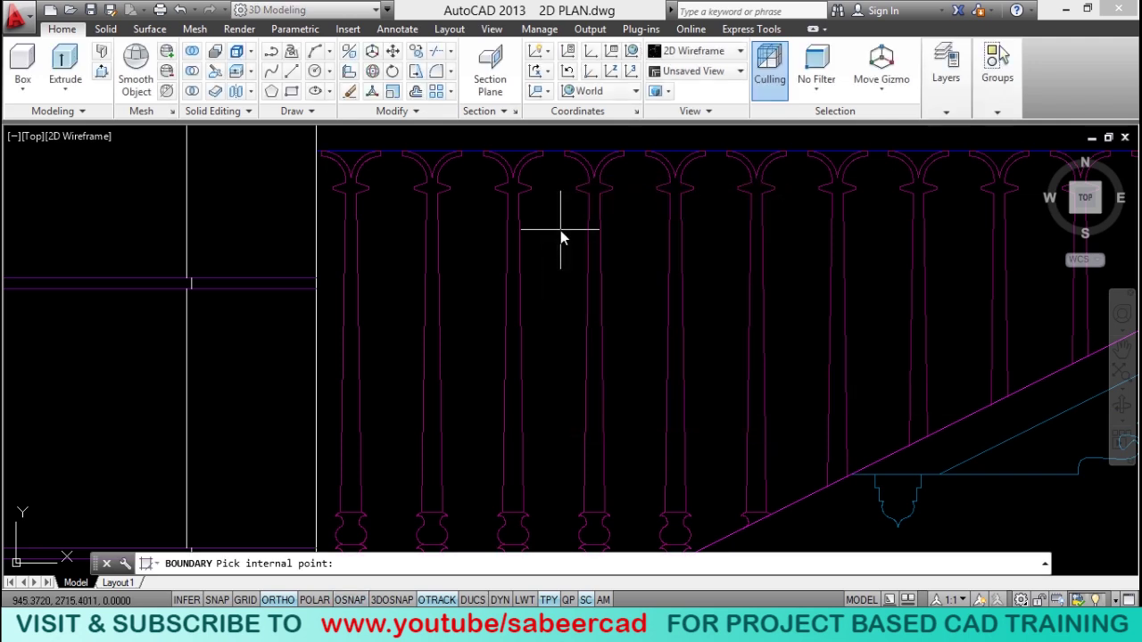
click(351, 362)
key(Return)
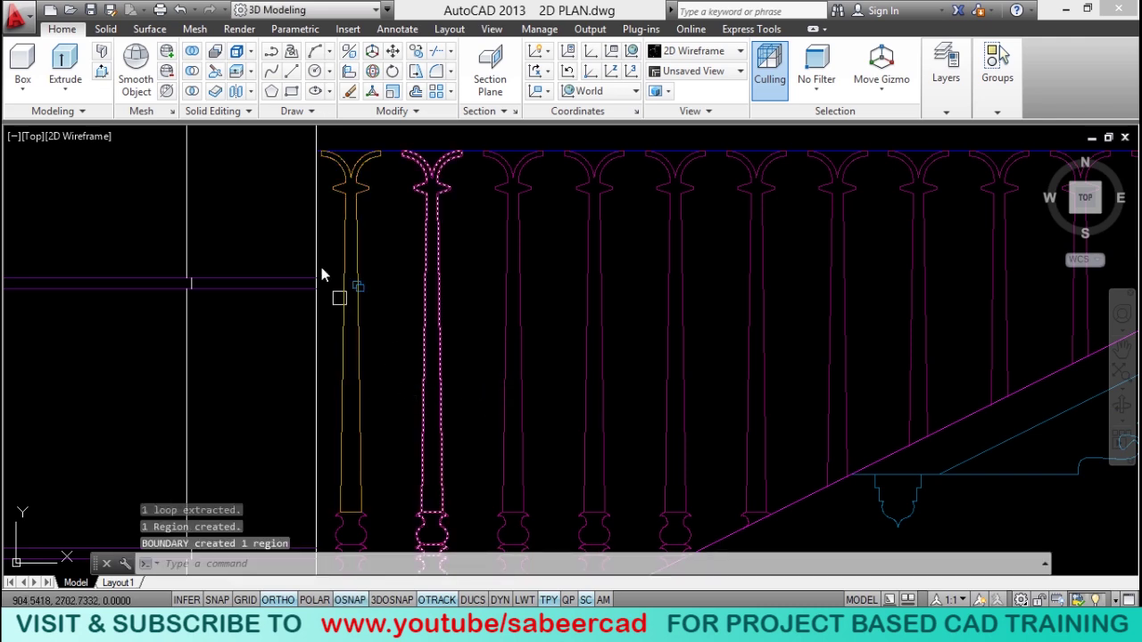
scroll(364, 272, down, 2)
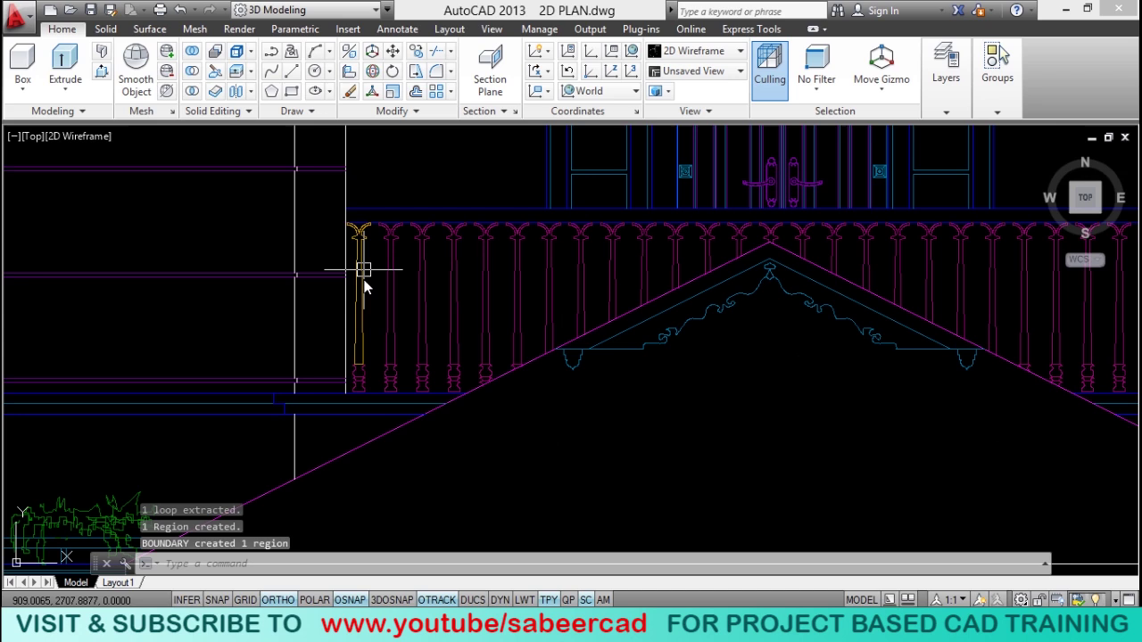
scroll(364, 372, up, 5)
middle_drag(364, 369, 376, 403)
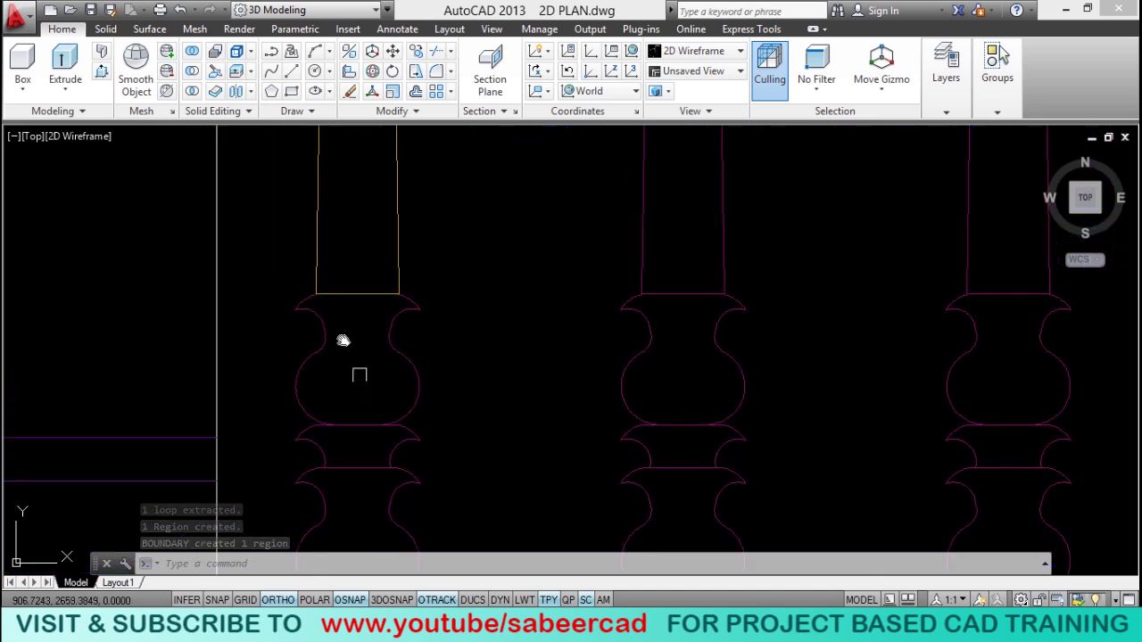
click(294, 110)
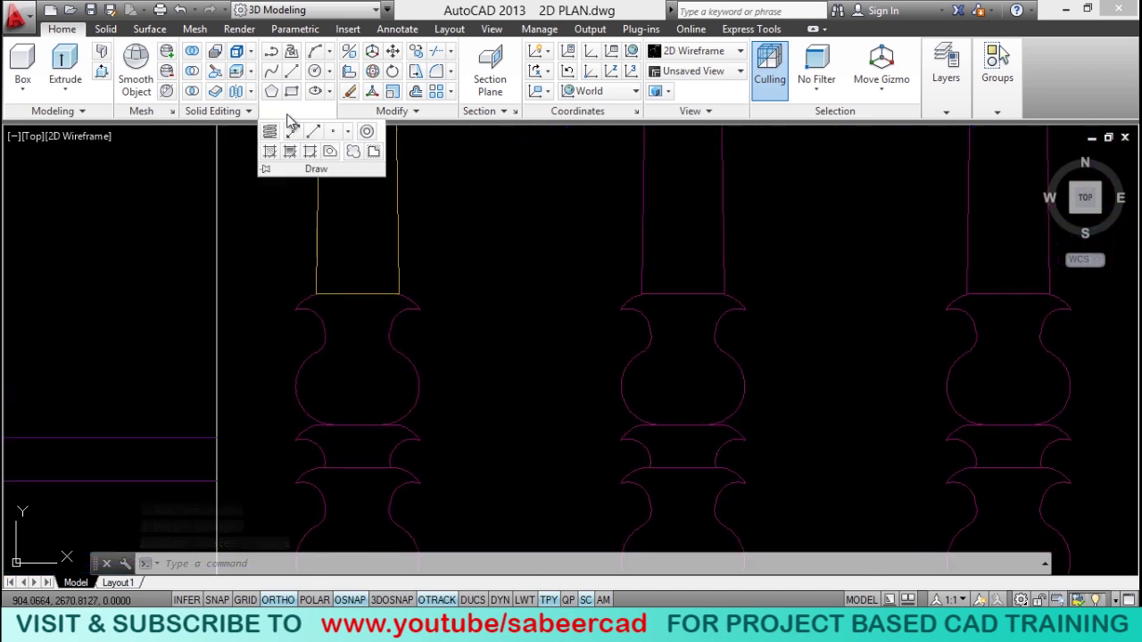
click(329, 153)
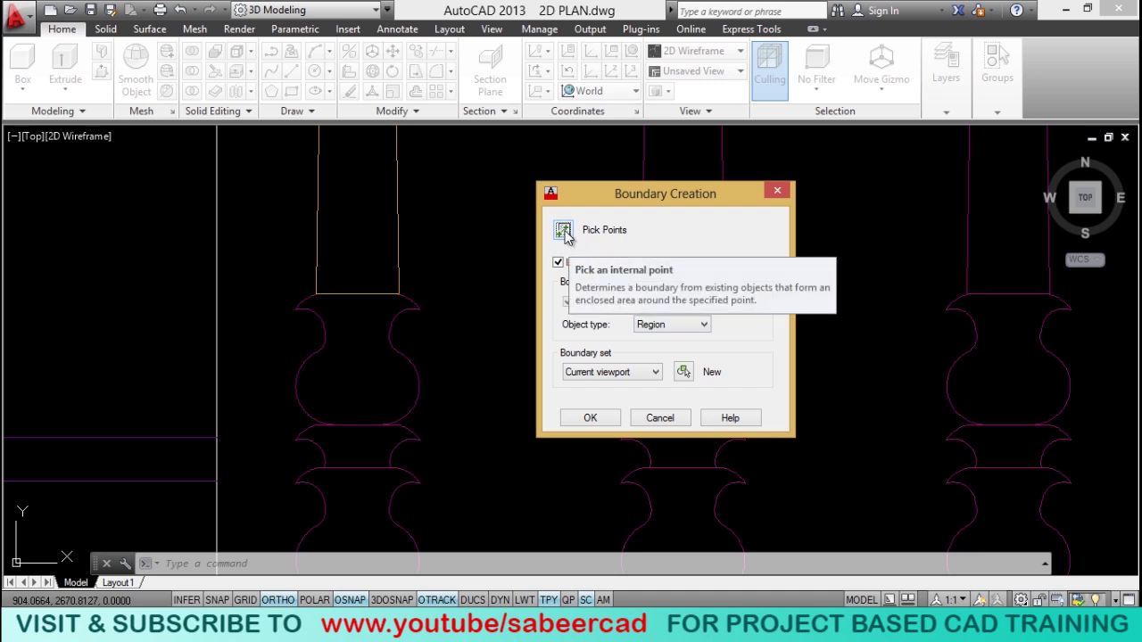
click(568, 238)
click(346, 383)
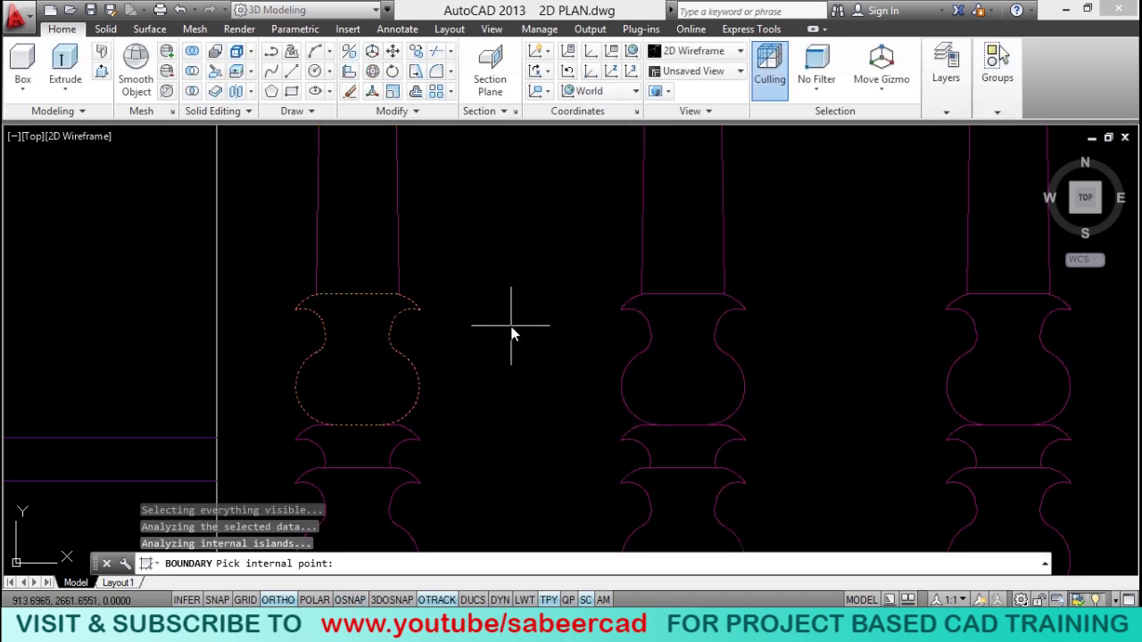
key(Return)
Step: Create boundary regions for the baluster's neck ring and bottom section
scroll(371, 323, down, 2)
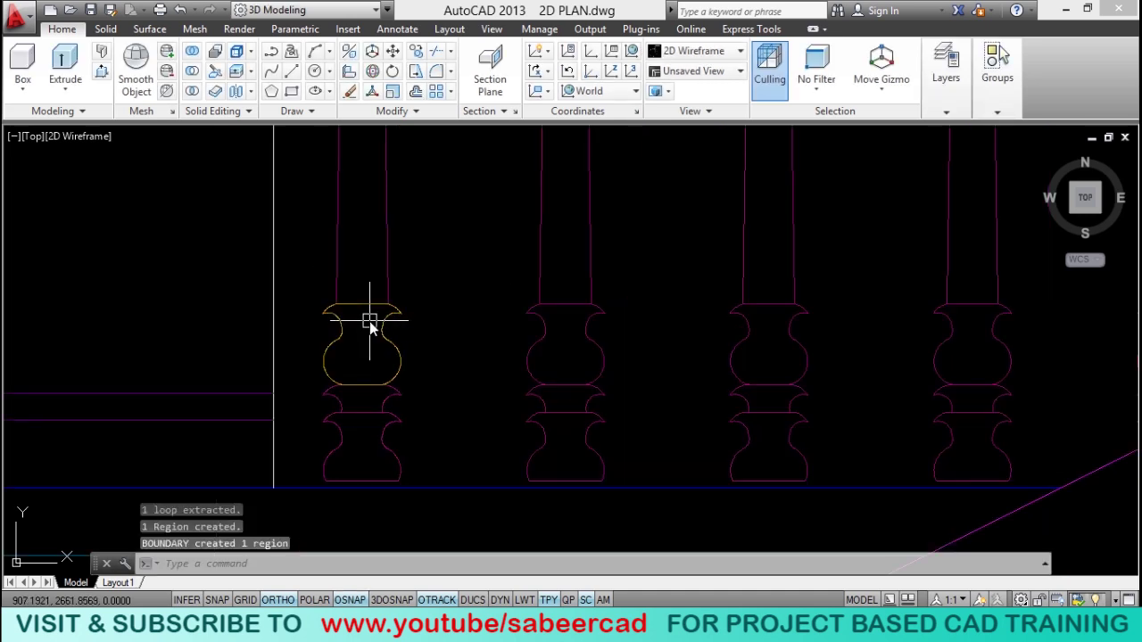
key(Return)
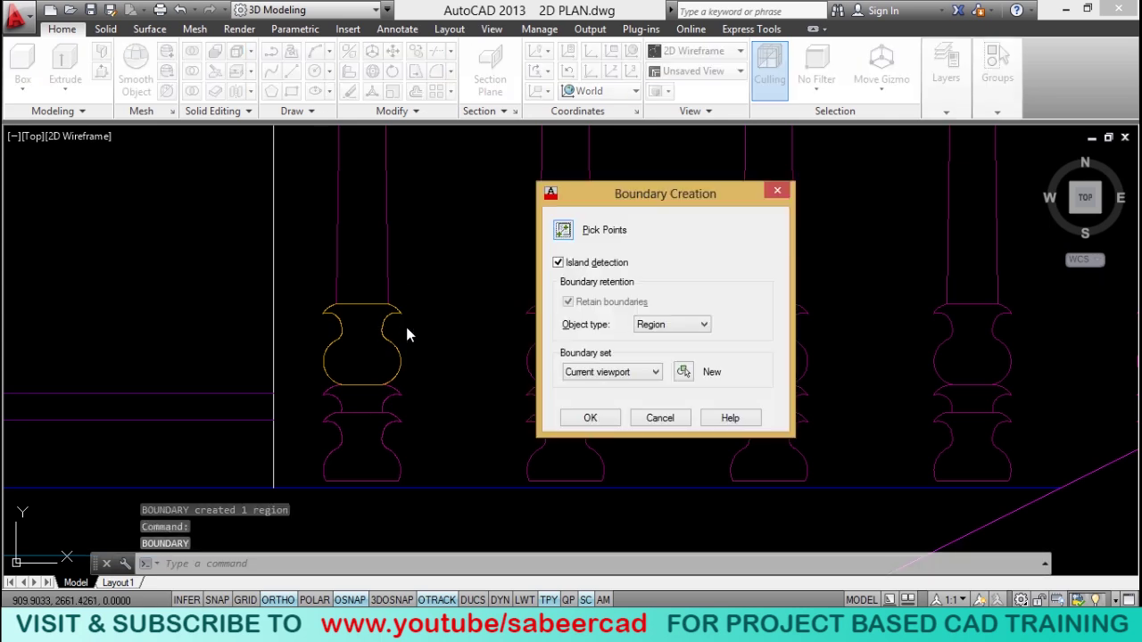
click(560, 230)
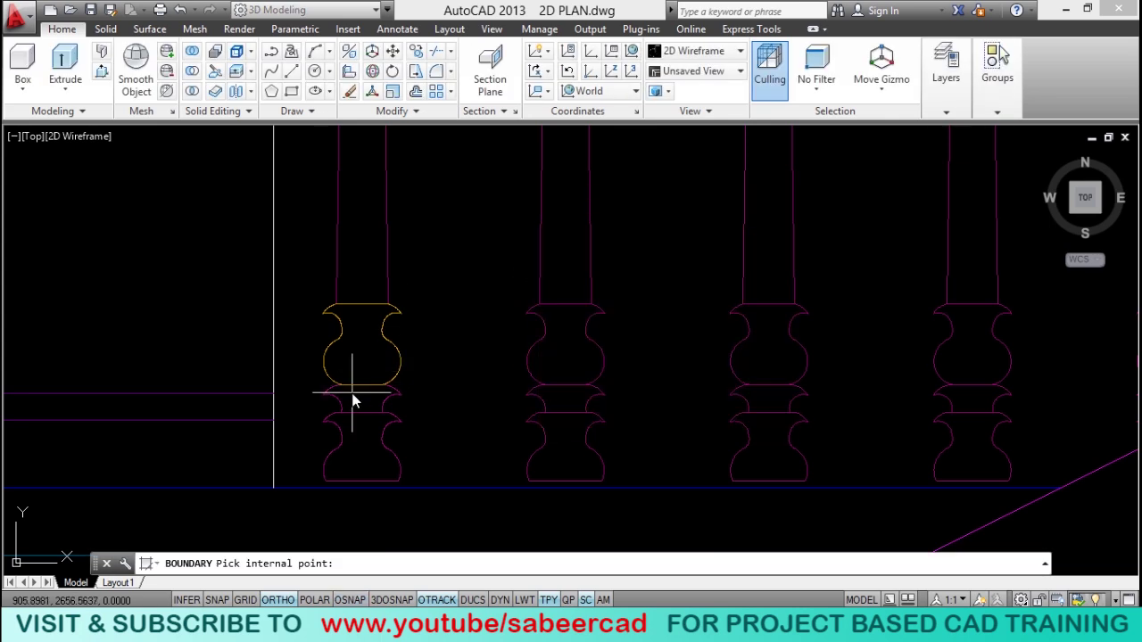
click(354, 399)
key(Return)
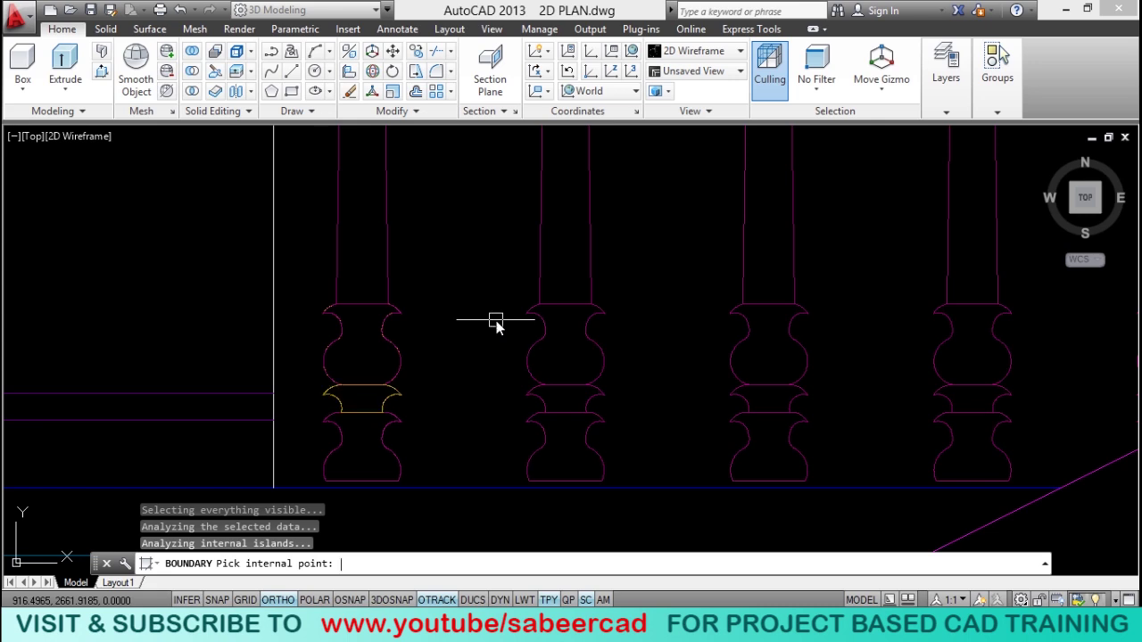
right_click(431, 230)
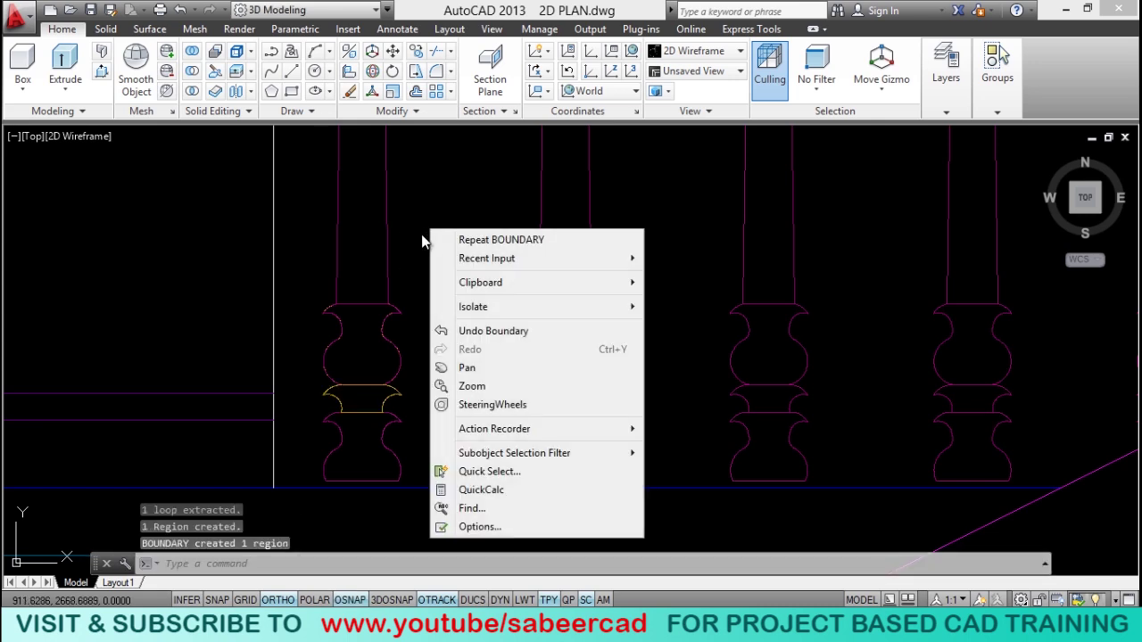
click(522, 241)
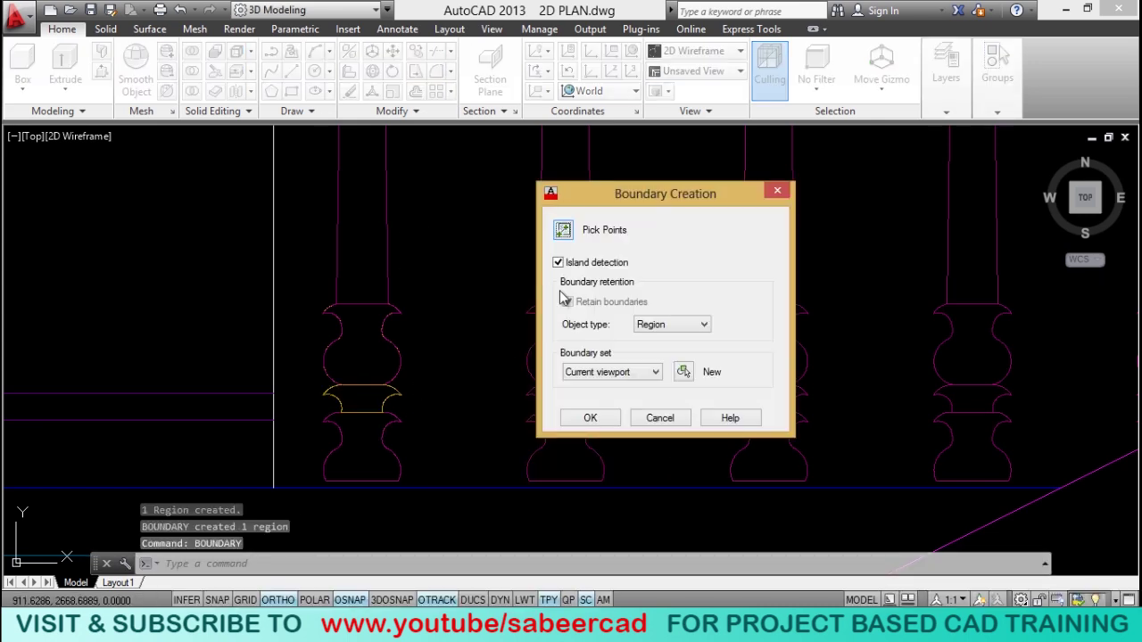
click(560, 232)
click(381, 465)
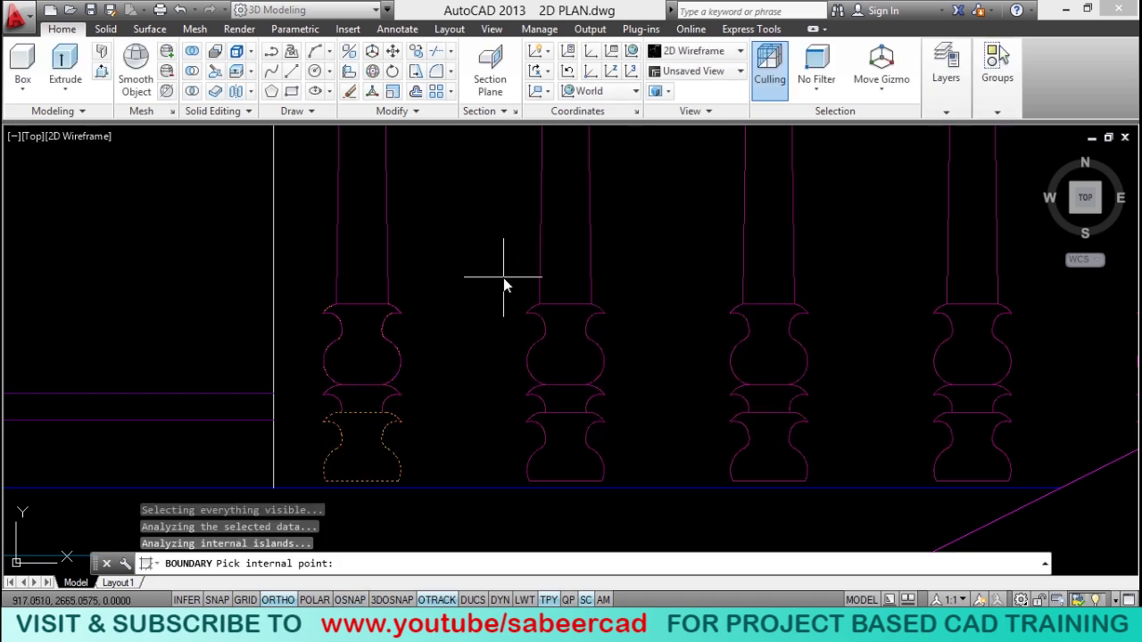
key(Return)
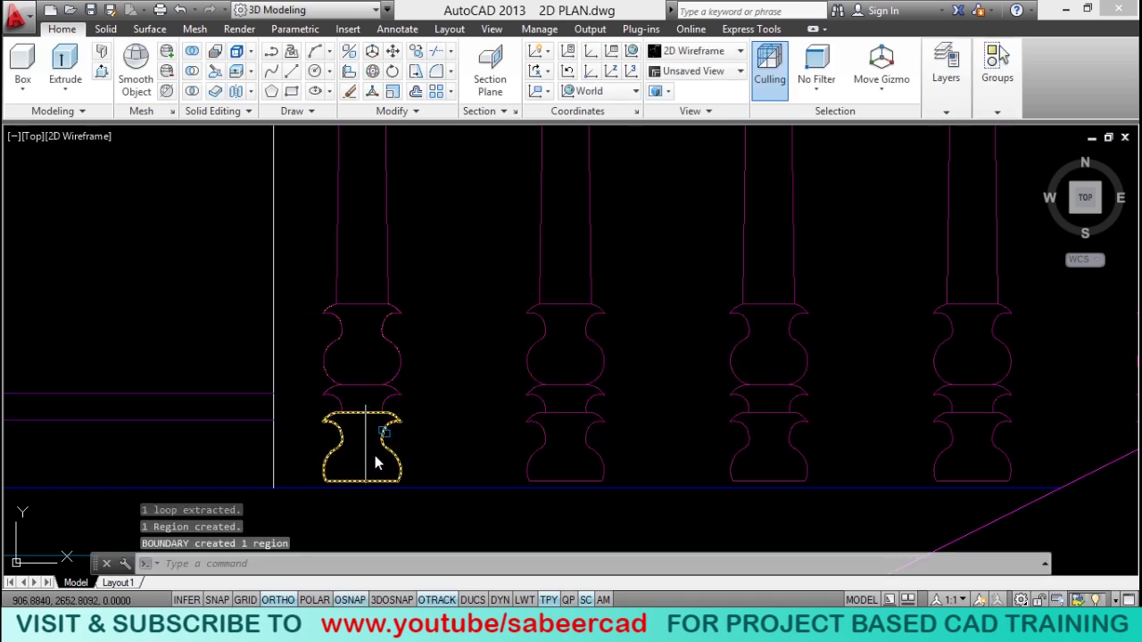
scroll(390, 366, down, 6)
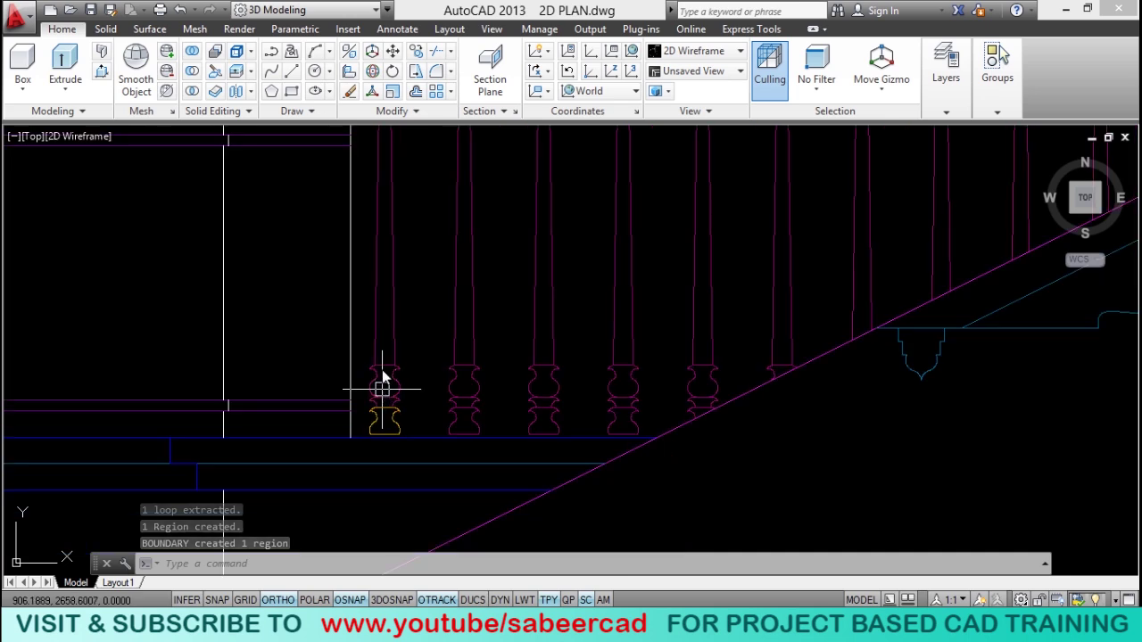
scroll(390, 309, up, 4)
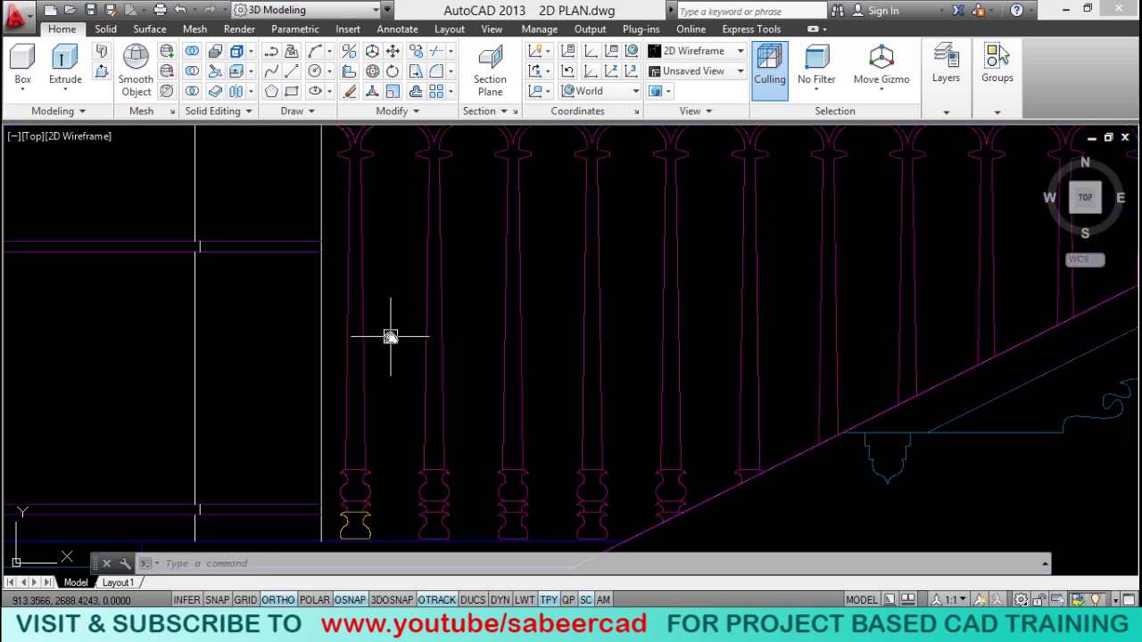
Step: Use Layer Walk to display only the profile layer and keep that state
scroll(390, 336, down, 4)
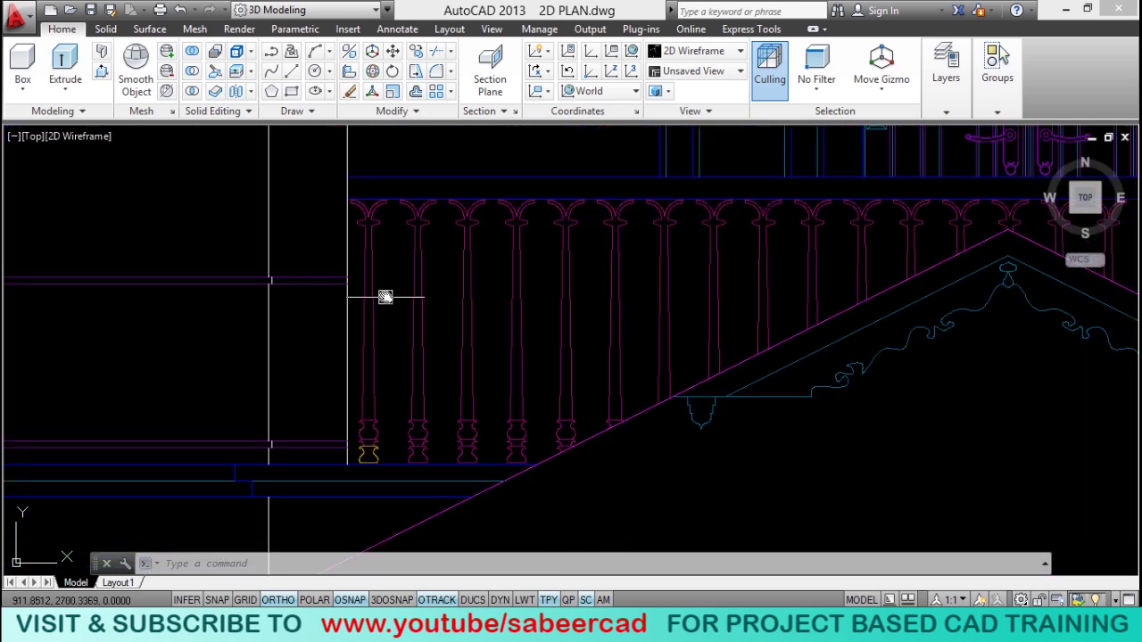
scroll(386, 296, up, 4)
click(945, 111)
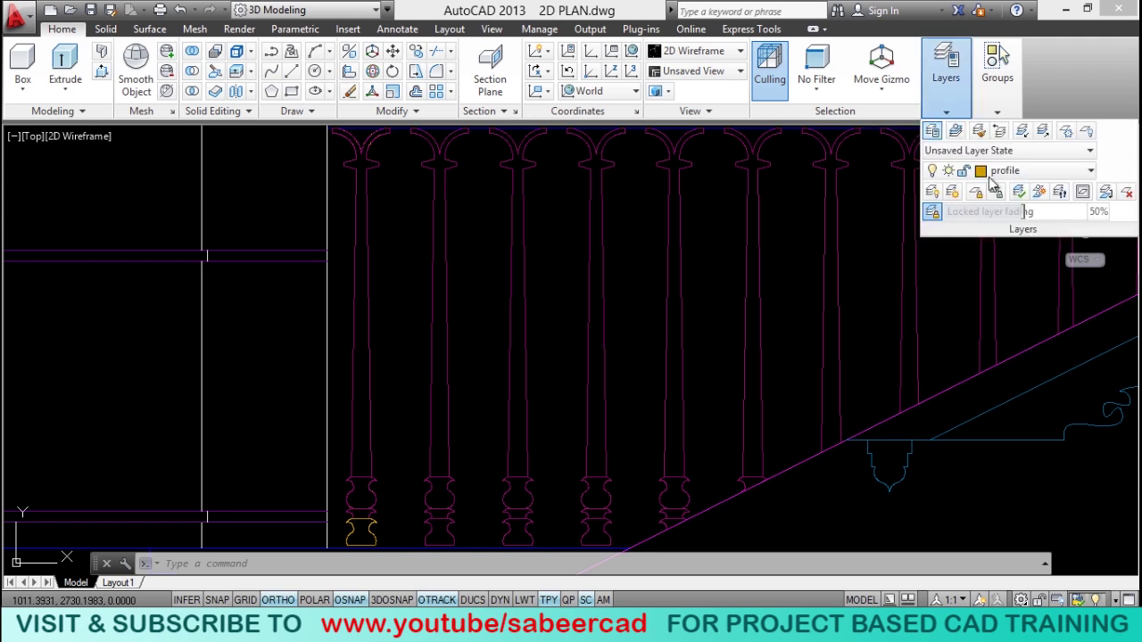
click(1060, 193)
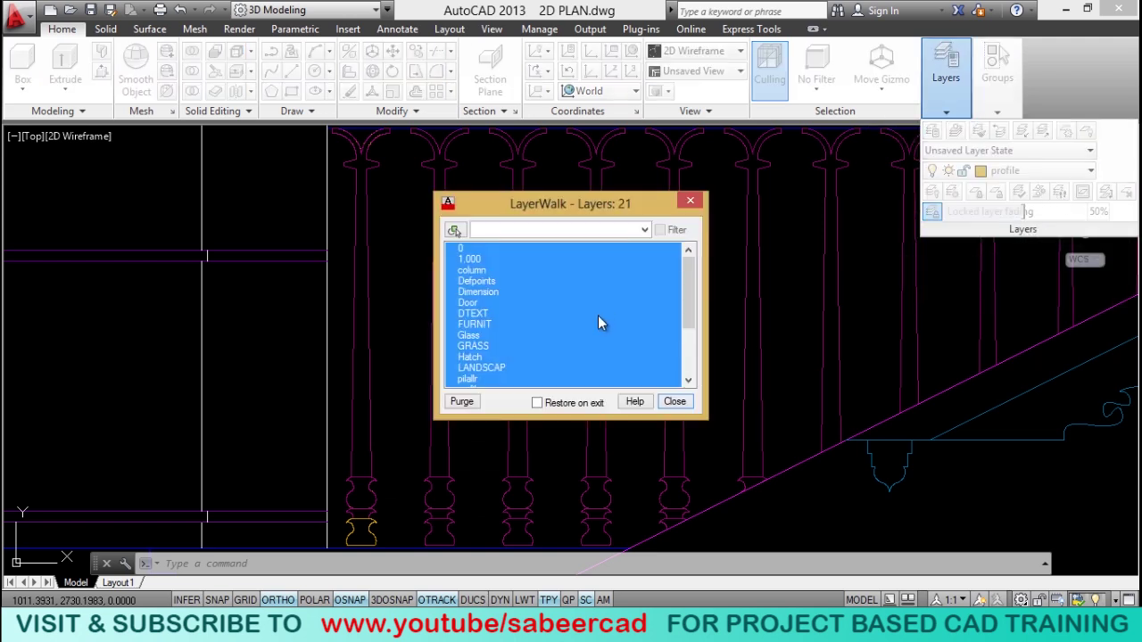
scroll(693, 343, down, 3)
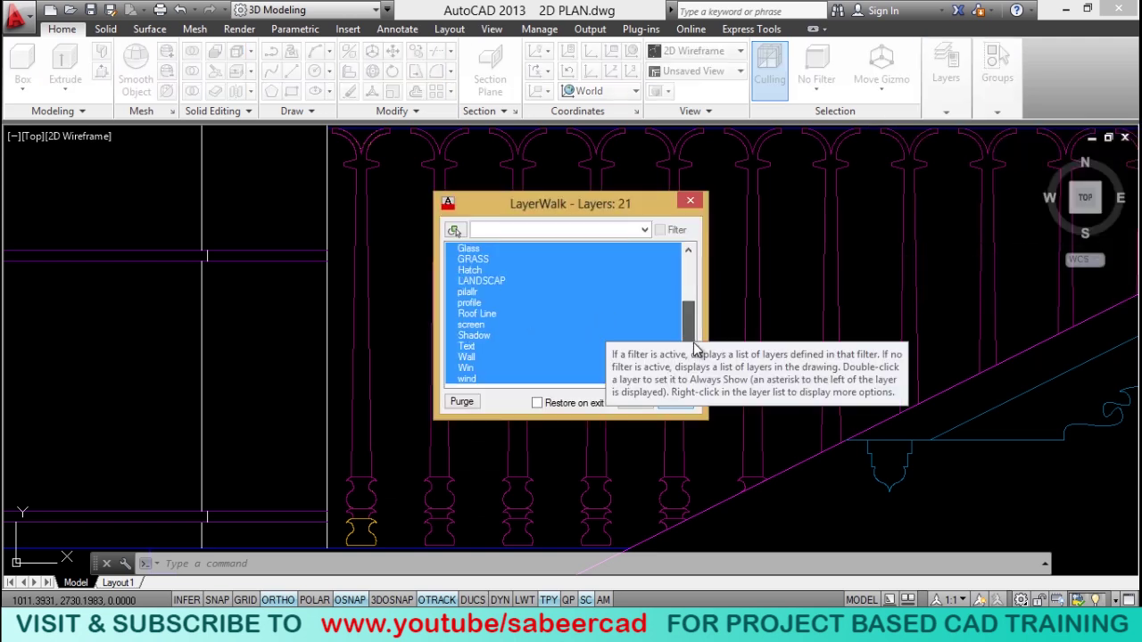
click(478, 304)
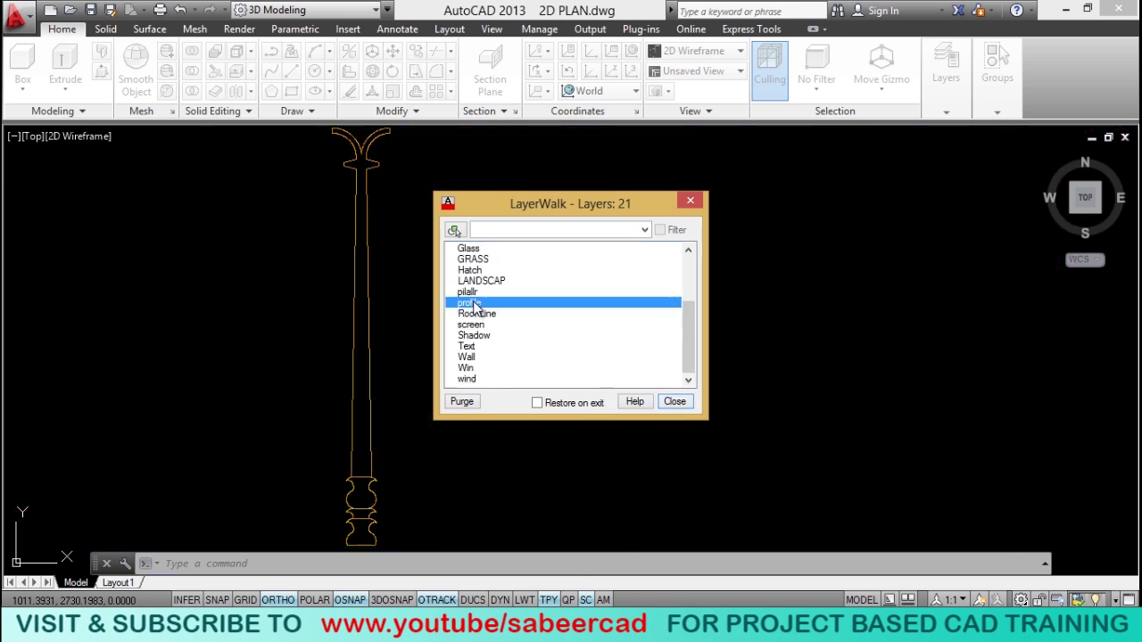
click(677, 402)
click(642, 343)
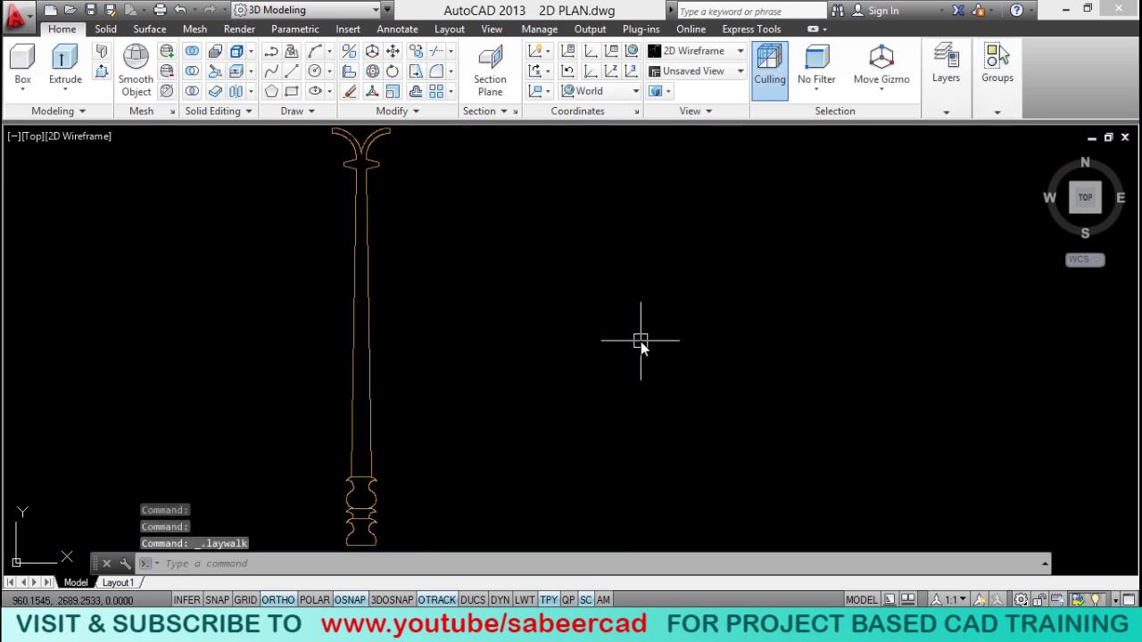
scroll(394, 320, down, 2)
scroll(378, 319, up, 2)
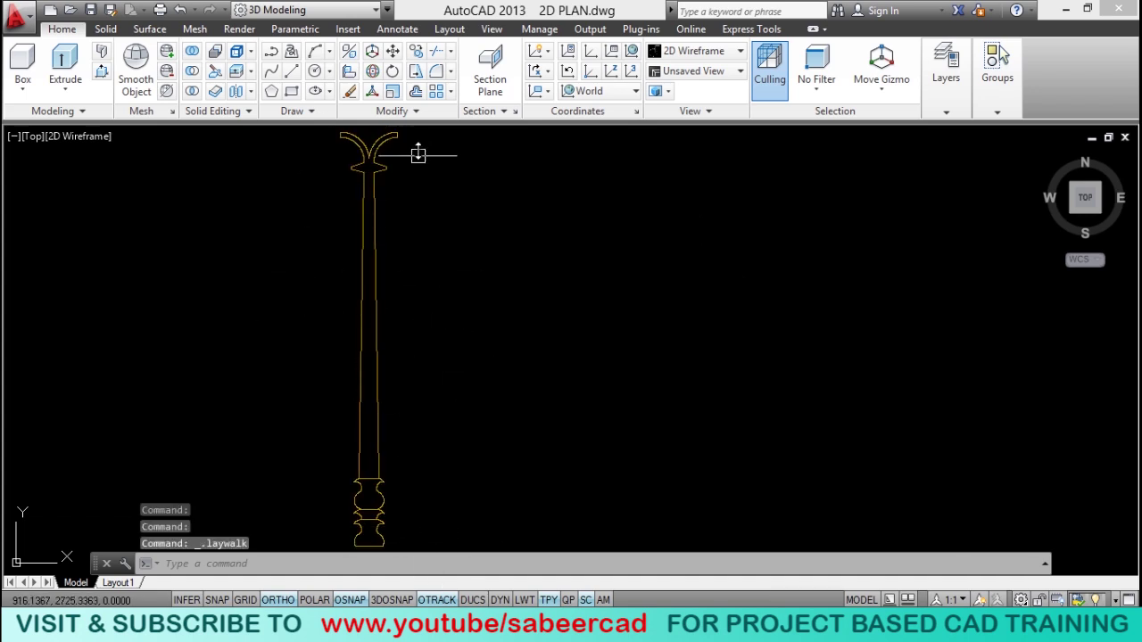
Step: Union the four baluster regions into a single profile
click(236, 72)
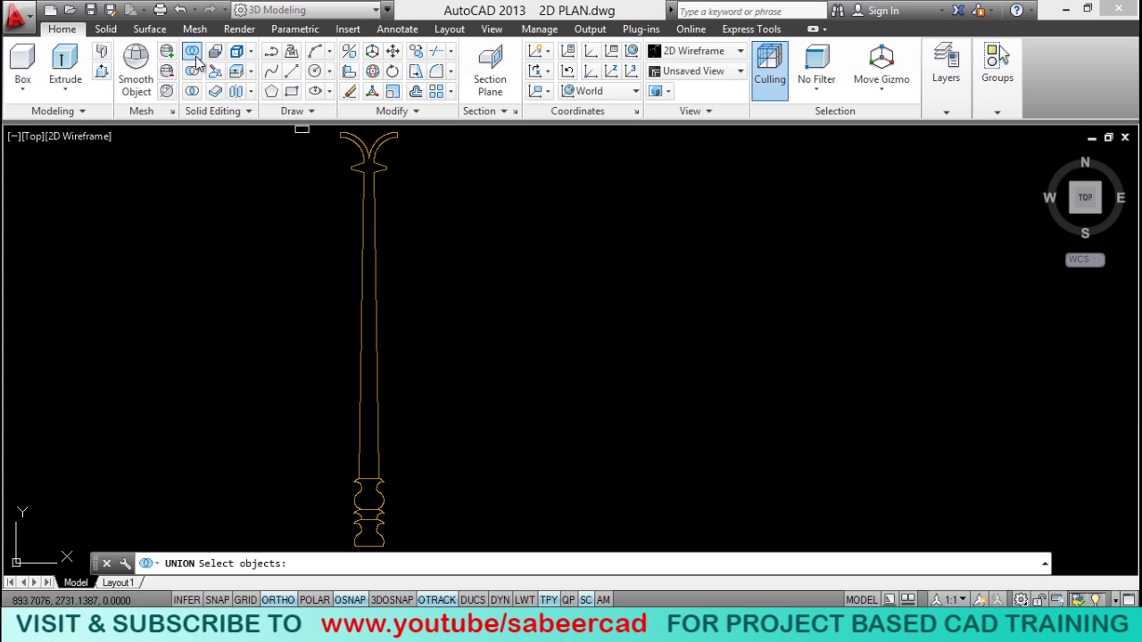
click(421, 174)
click(317, 513)
key(Return)
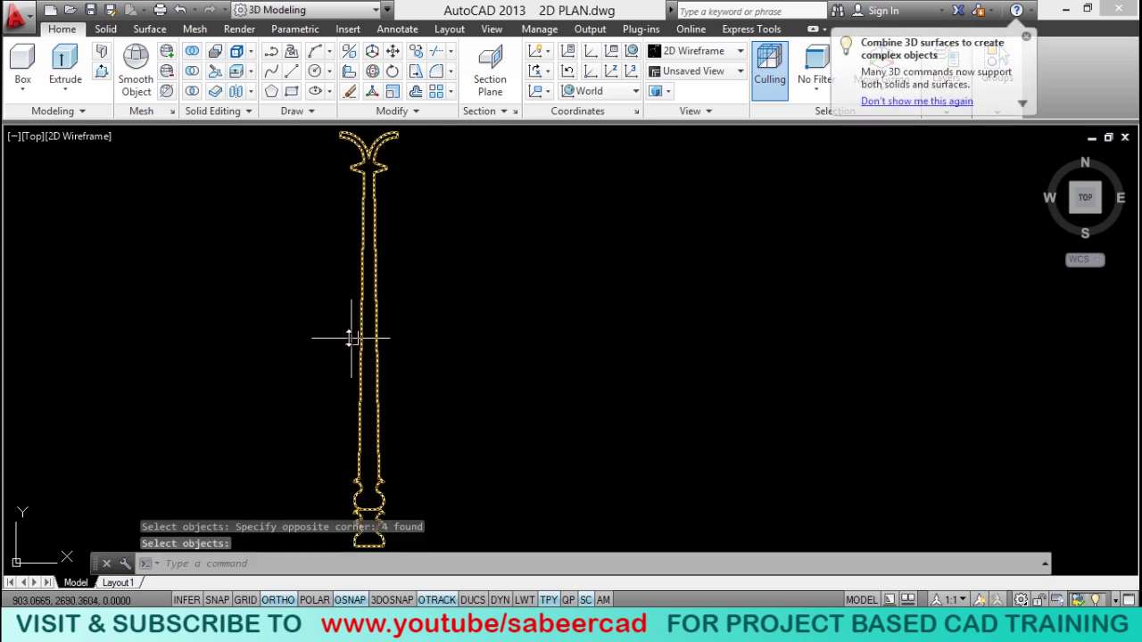
scroll(380, 466, up, 2)
key(Escape)
key(Escape)
Step: Copy the merged baluster profile to the clipboard with Ctrl+C
scroll(500, 386, down, 4)
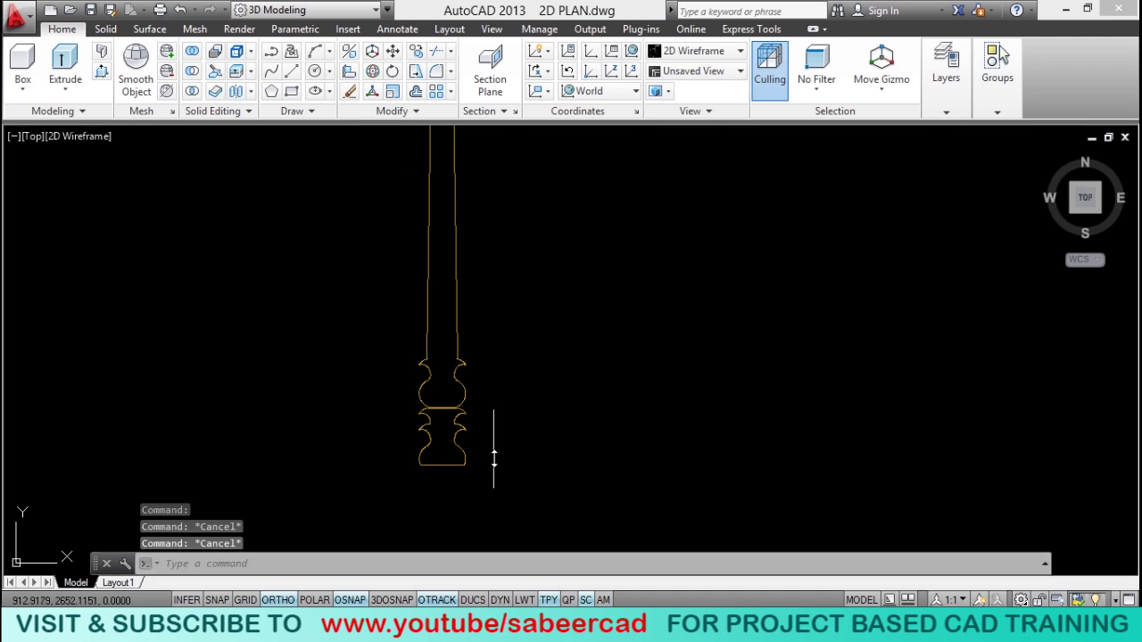
scroll(473, 434, up, 2)
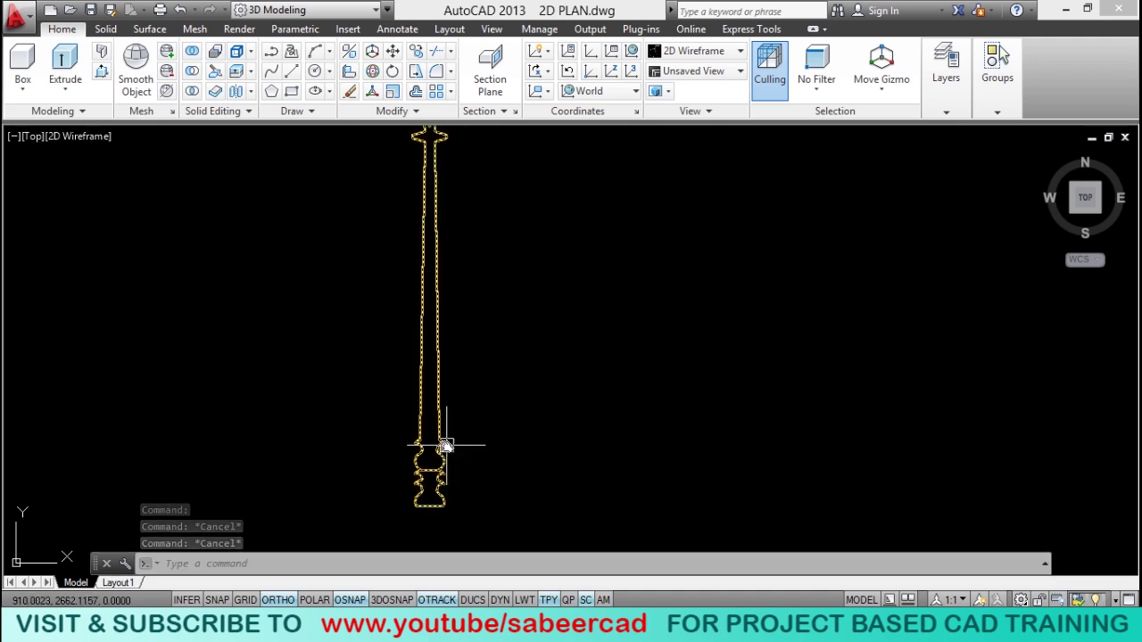
click(446, 447)
key(ctrl+c)
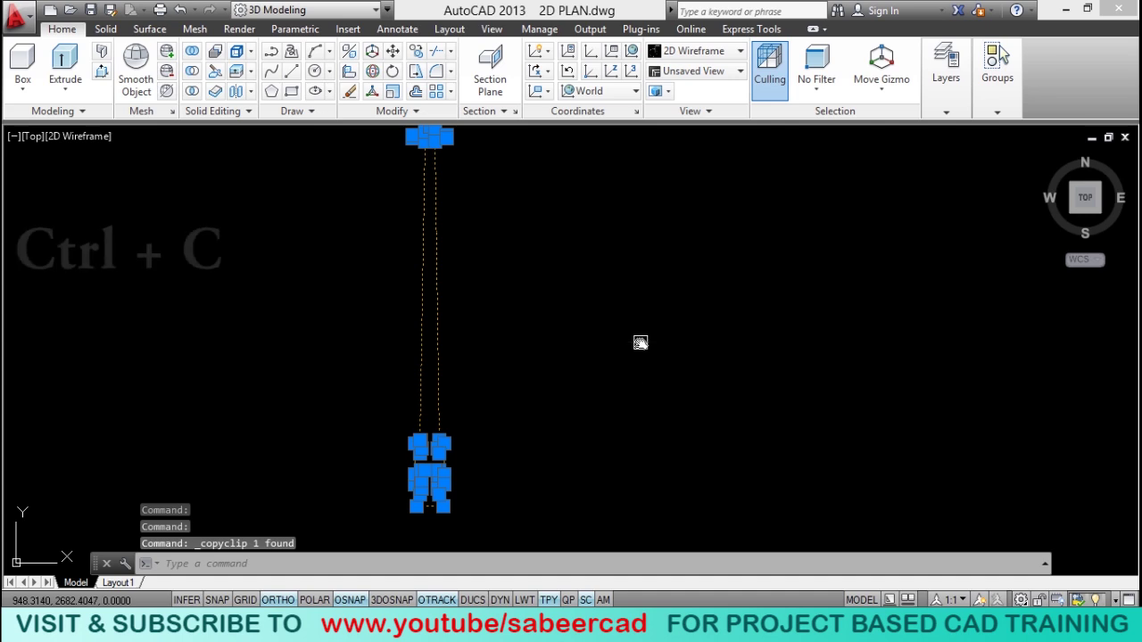
Step: Switch to the 3D house drawing and show it in Wireframe style
key(ctrl+Tab)
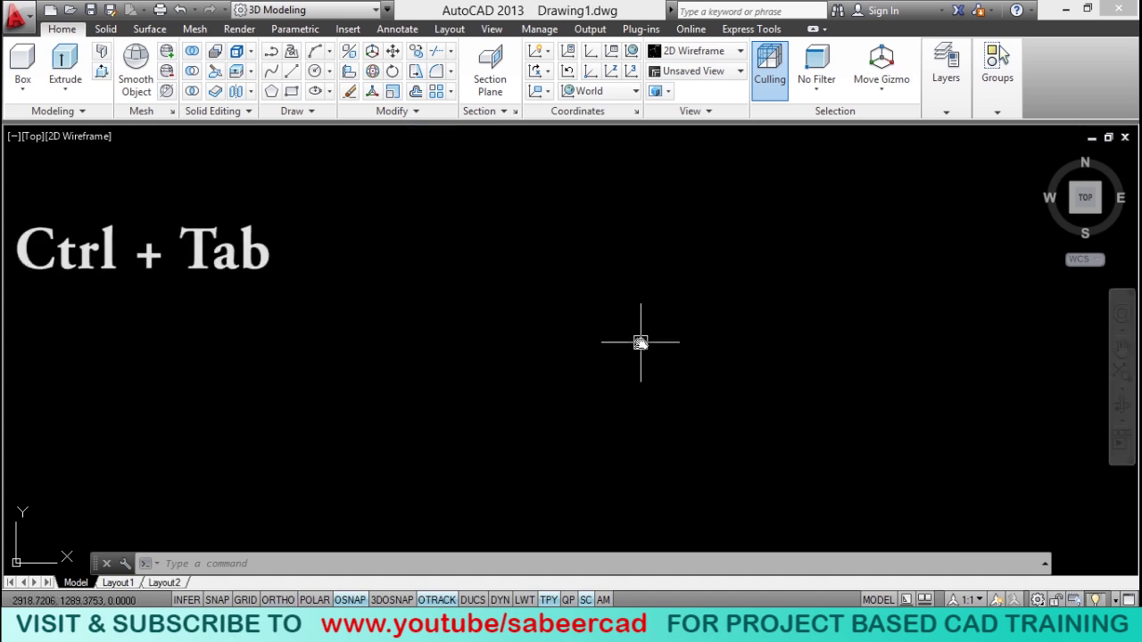
key(ctrl+Tab)
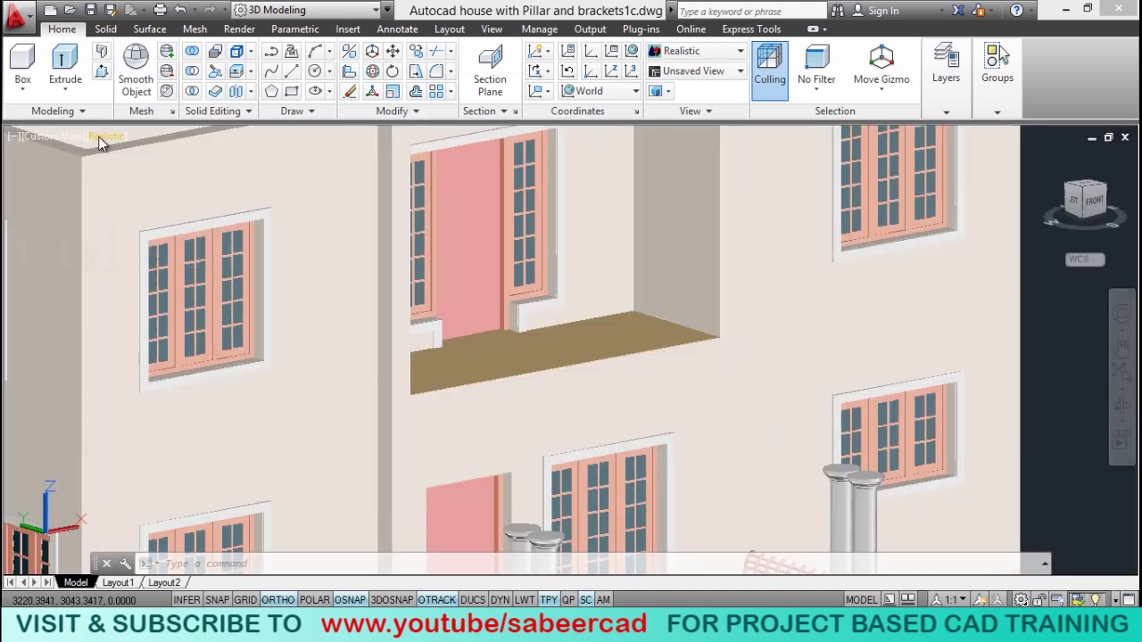
click(101, 134)
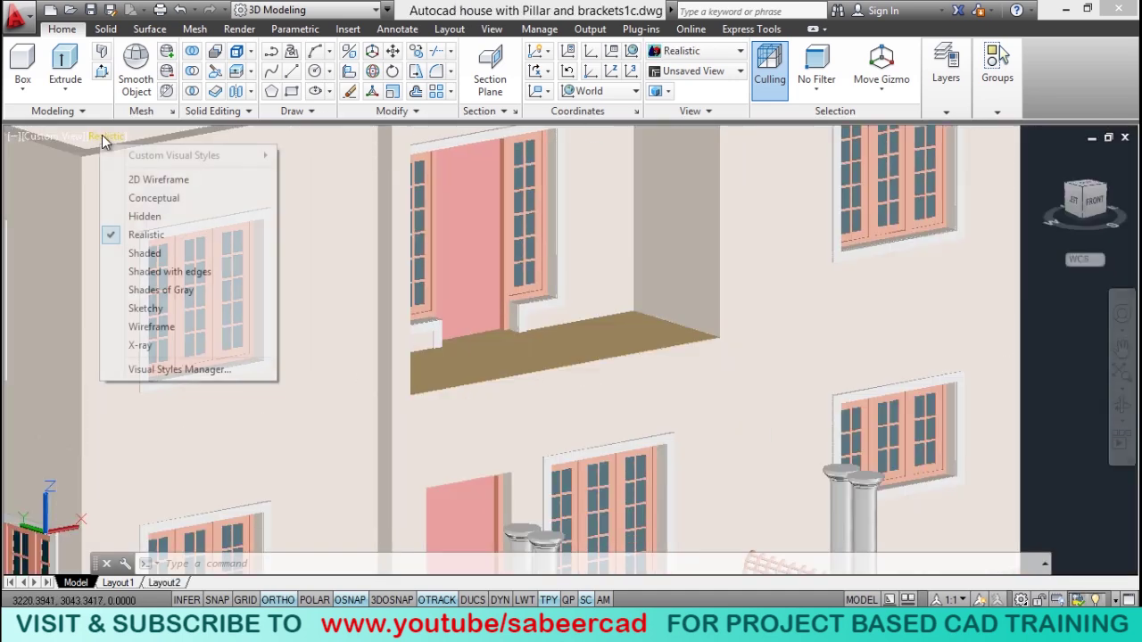
click(147, 178)
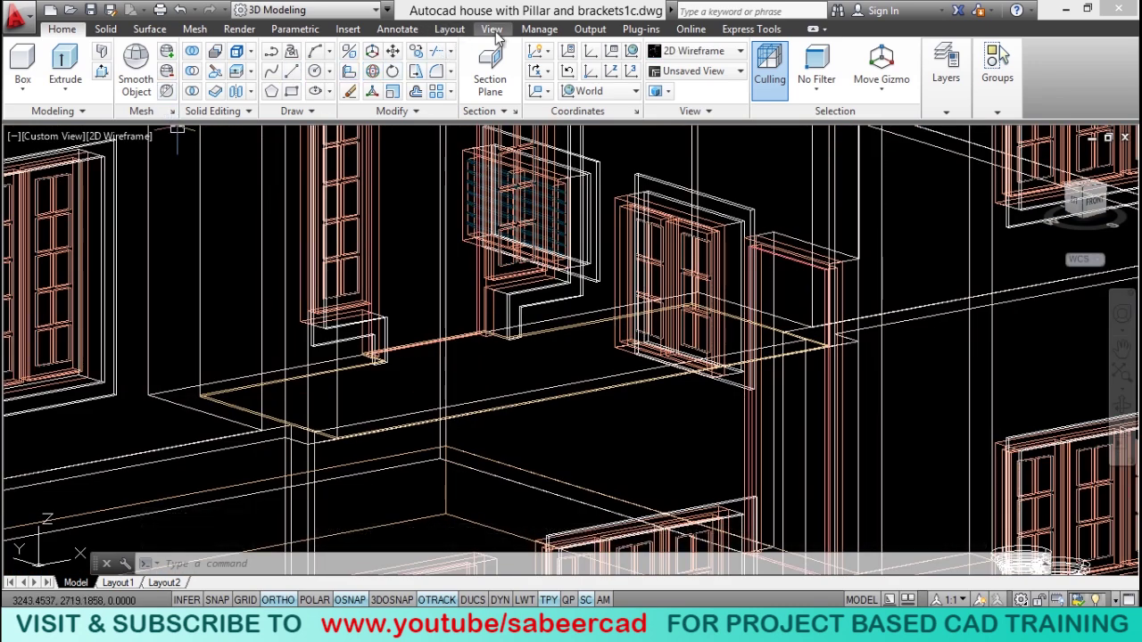
Step: Align the UCS to the balcony face with Face UCS
click(492, 28)
click(311, 92)
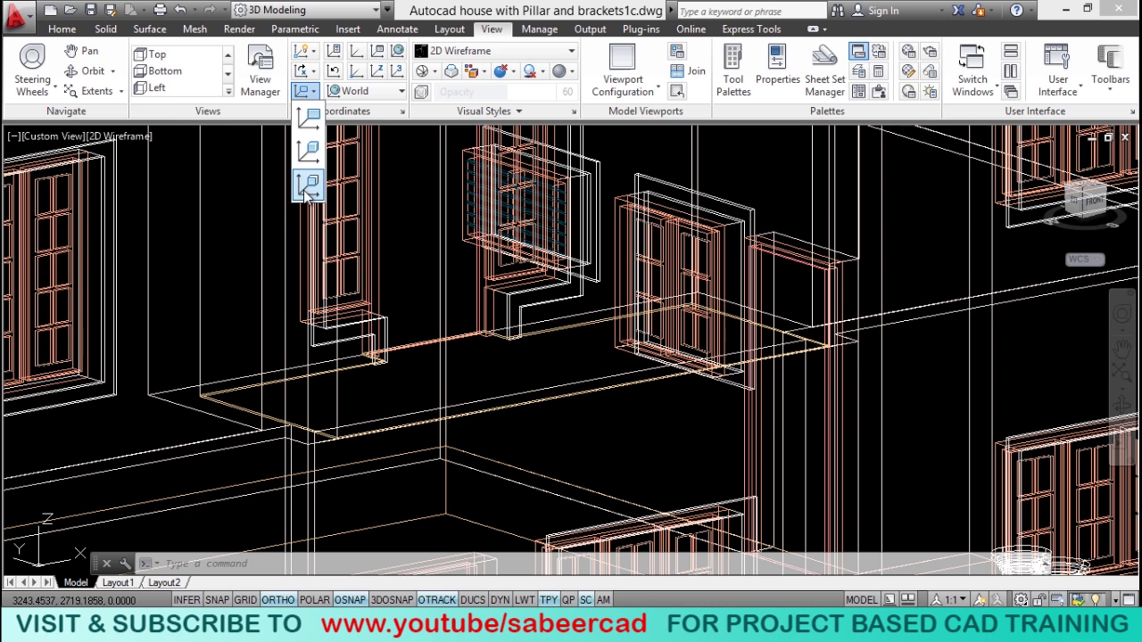
click(308, 187)
click(563, 446)
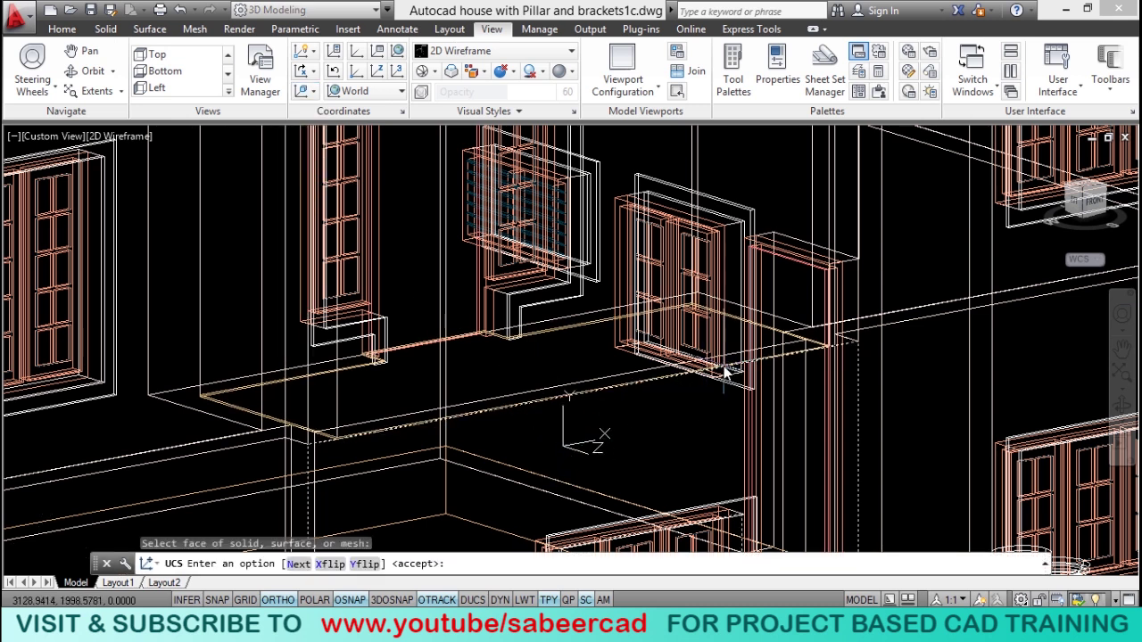
key(Return)
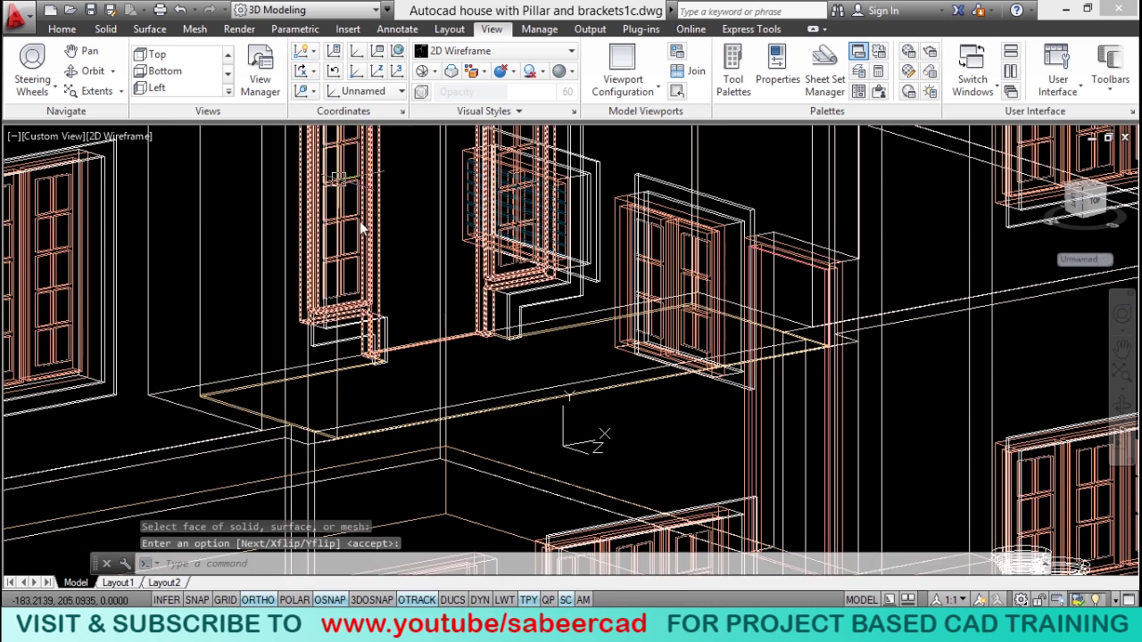
Step: Paste the baluster profile with its insertion point at the beam corner
key(ctrl+v)
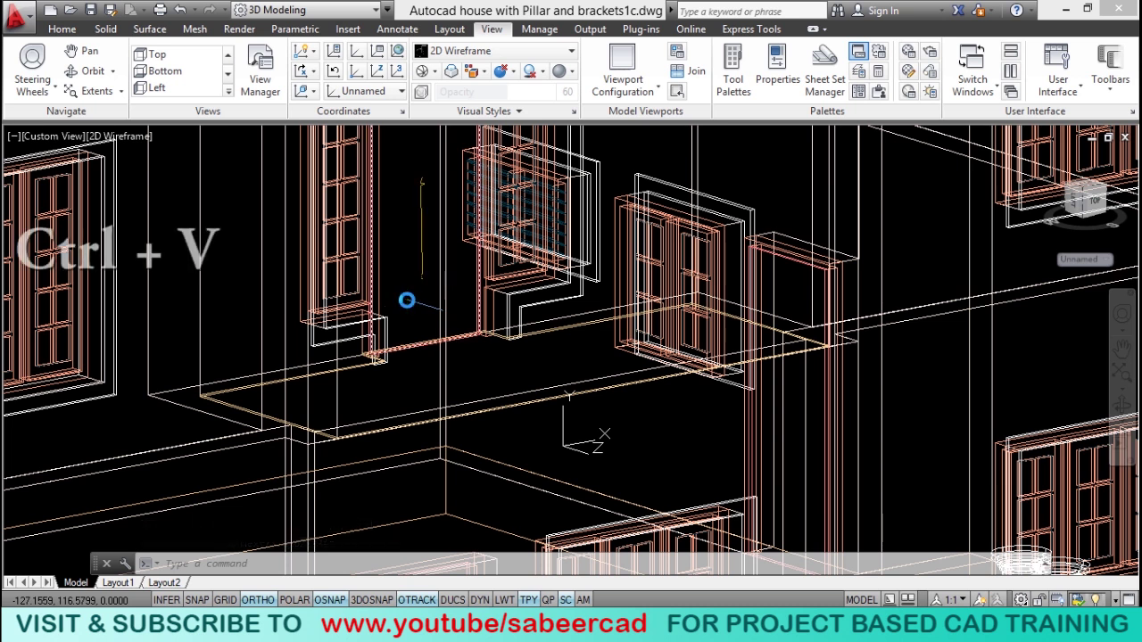
scroll(407, 304, up, 5)
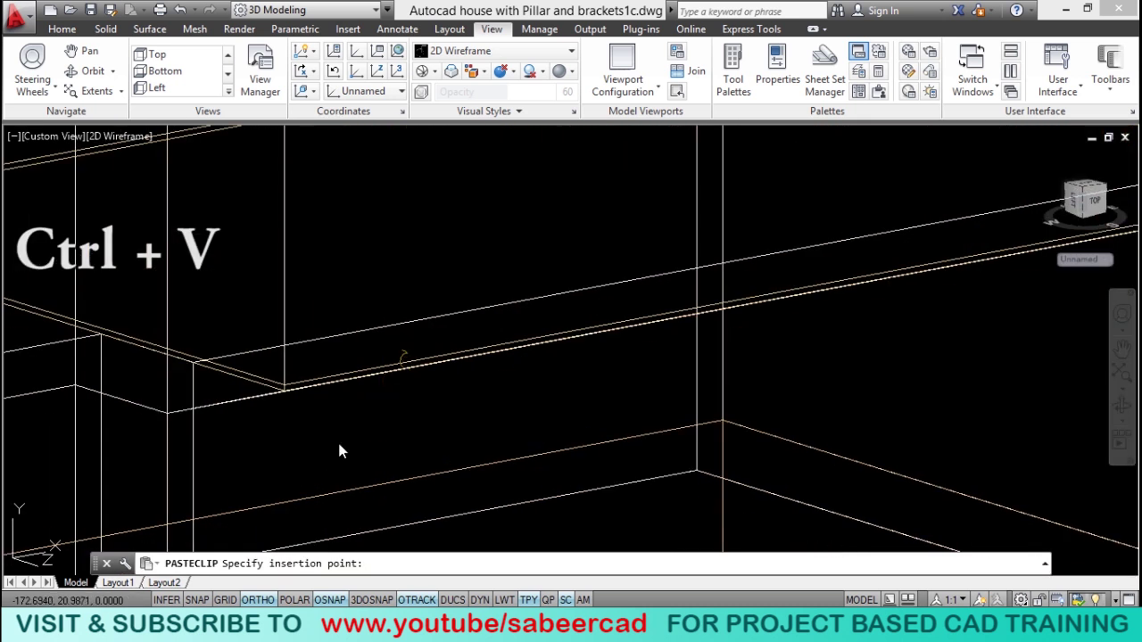
click(286, 396)
Step: Move the profile from its bottom point perpendicular onto the balcony edge
scroll(387, 459, down, 3)
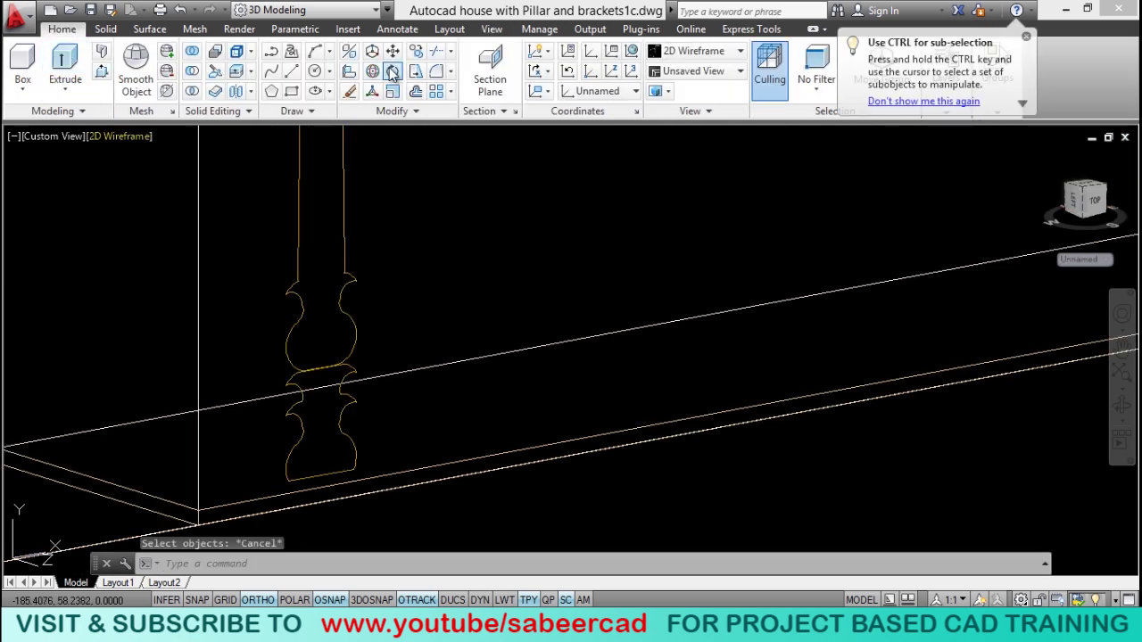
click(393, 52)
click(354, 452)
key(Return)
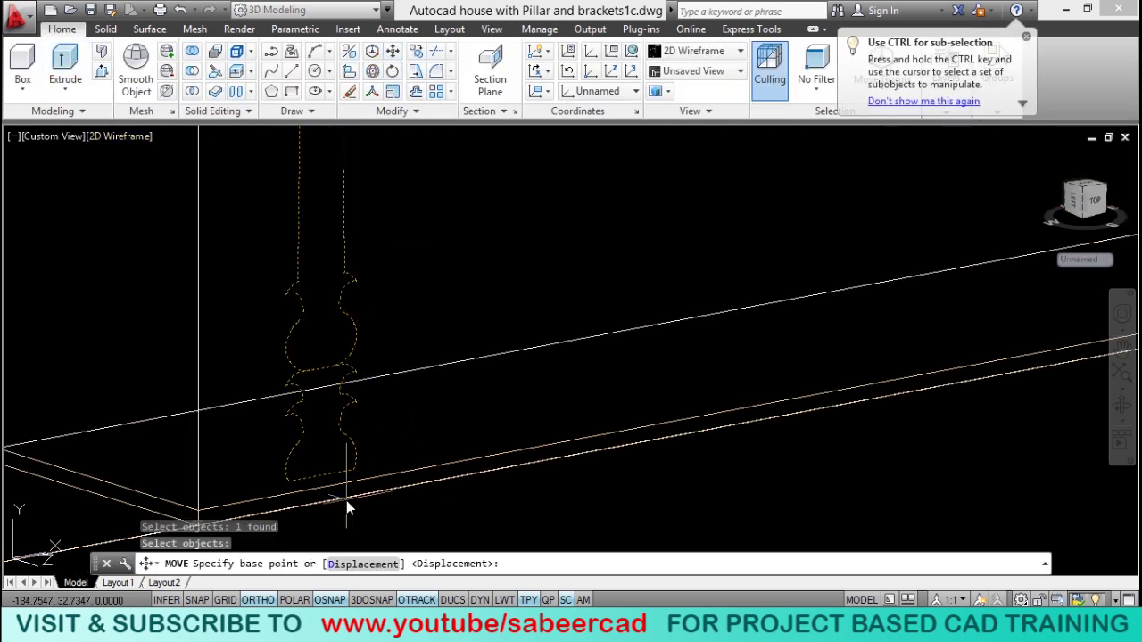
scroll(335, 487, up, 2)
click(322, 436)
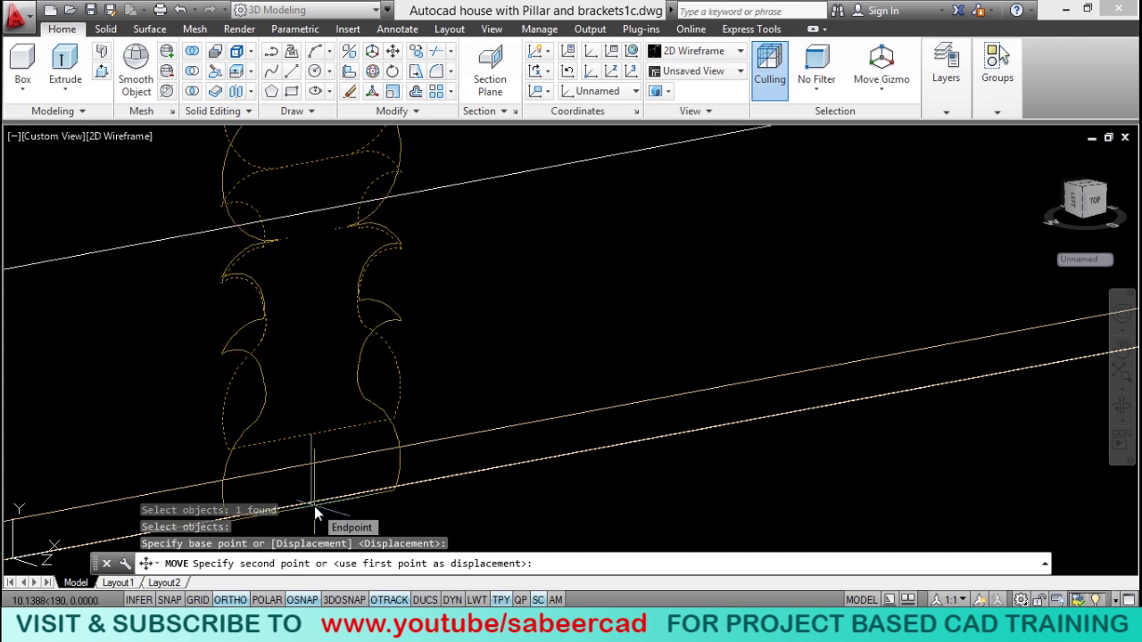
shift+right_click(312, 406)
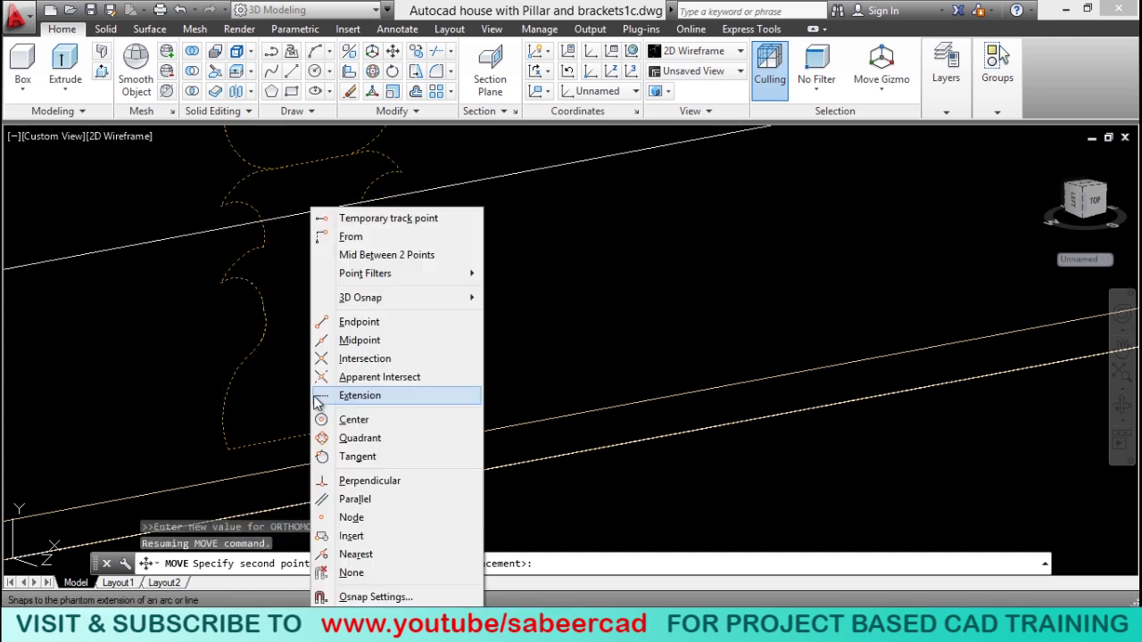
click(382, 480)
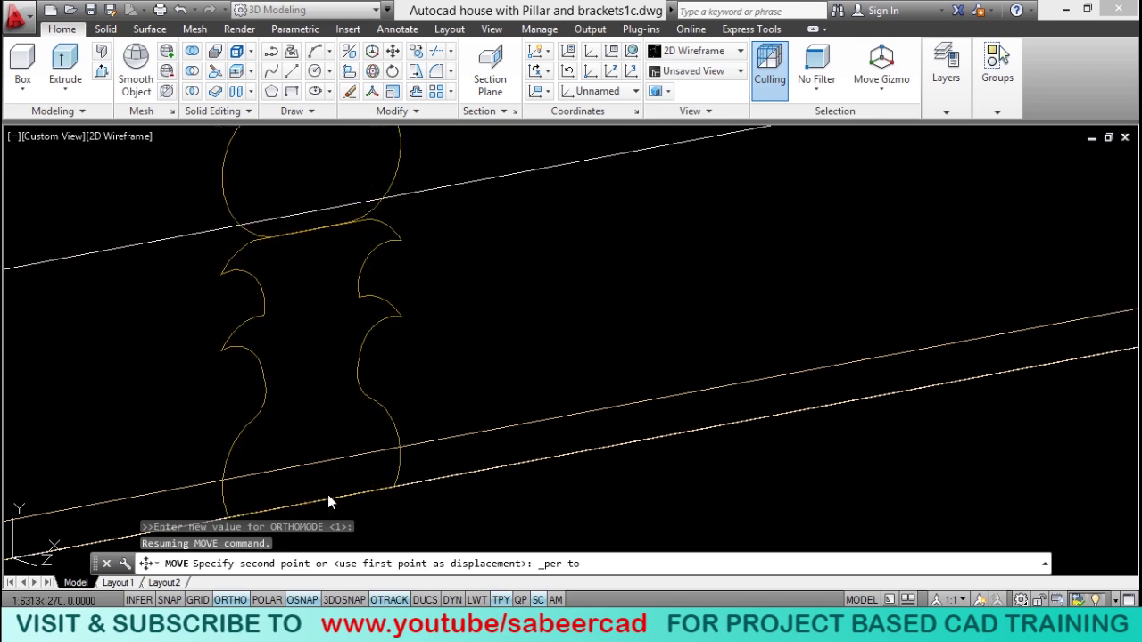
click(328, 494)
scroll(378, 410, down, 2)
scroll(370, 377, down, 3)
scroll(419, 398, up, 3)
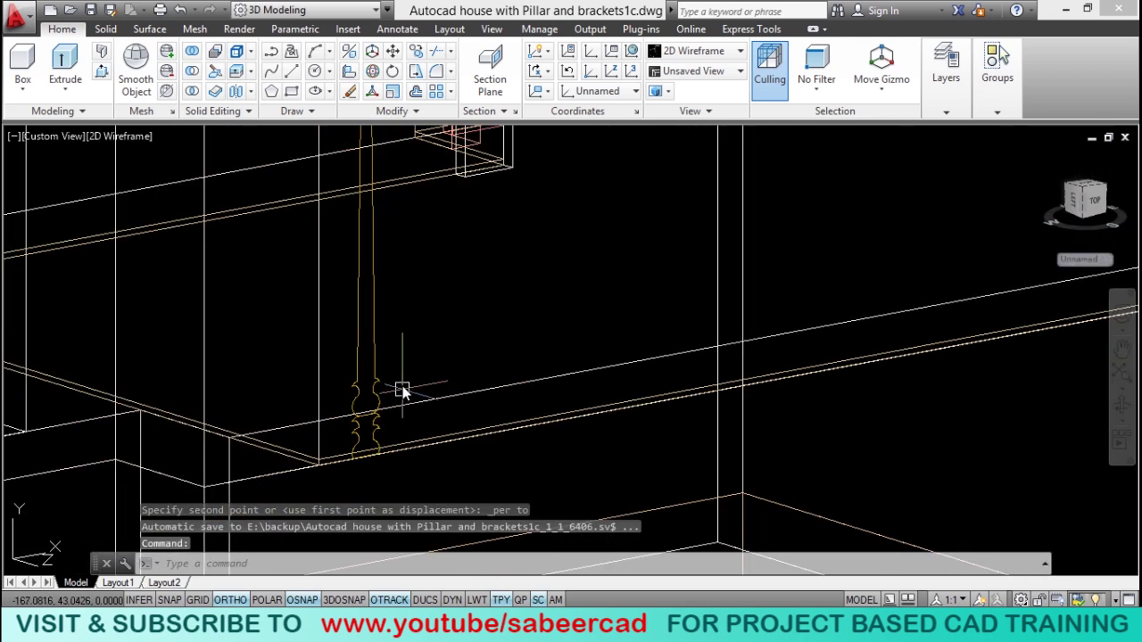
Step: Move the baluster profile a further 1.5 units
click(393, 51)
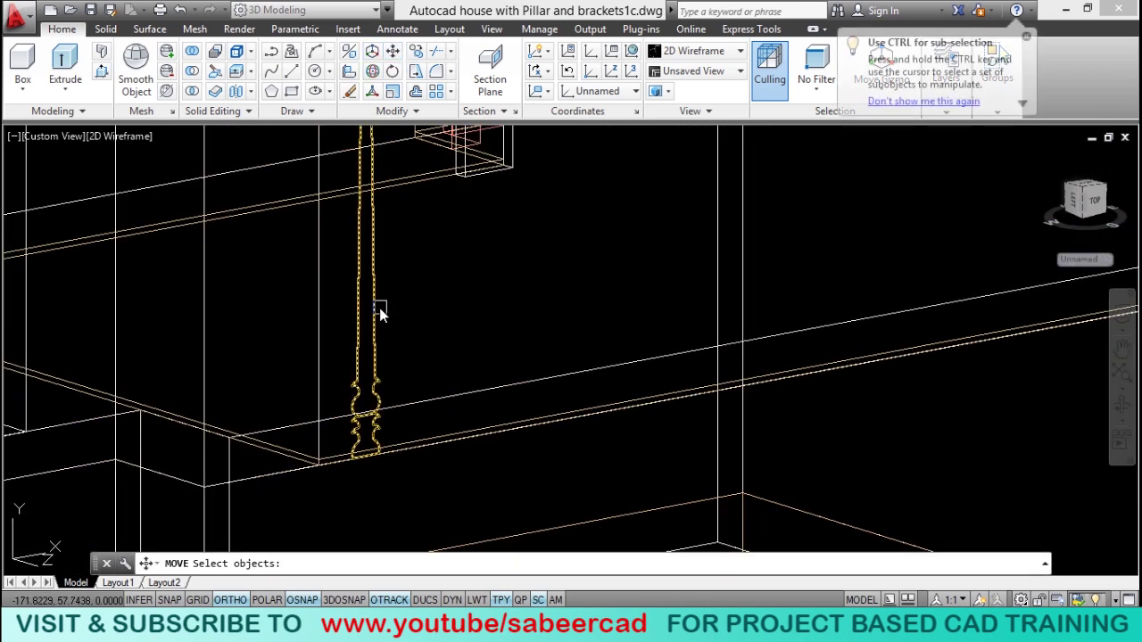
click(379, 308)
key(Return)
click(452, 335)
text(1)
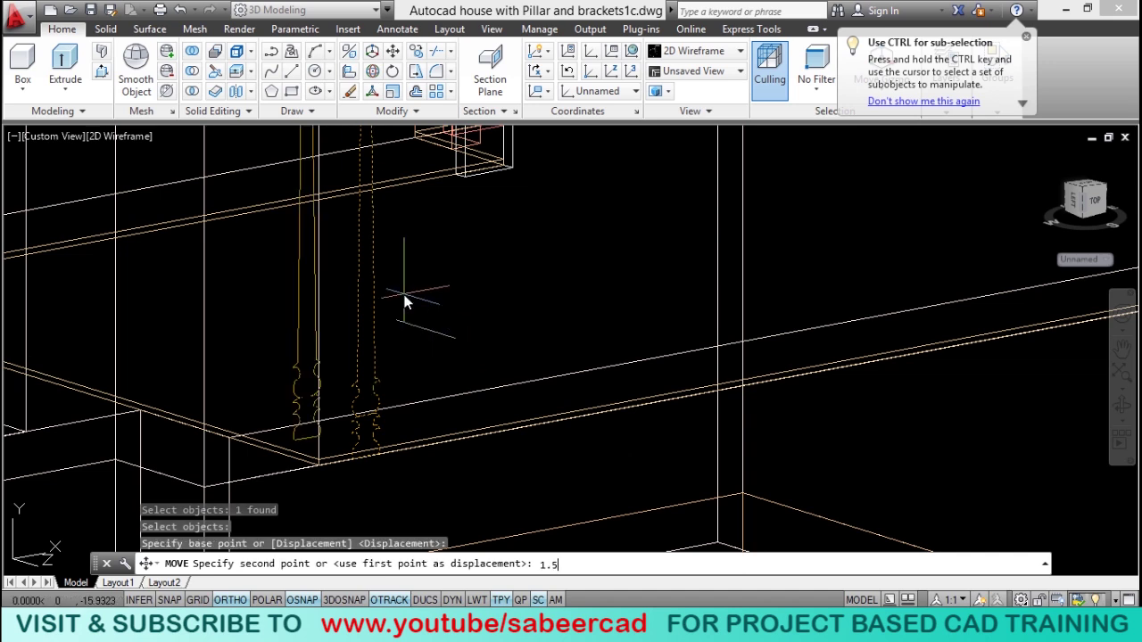
text(.5)
key(Return)
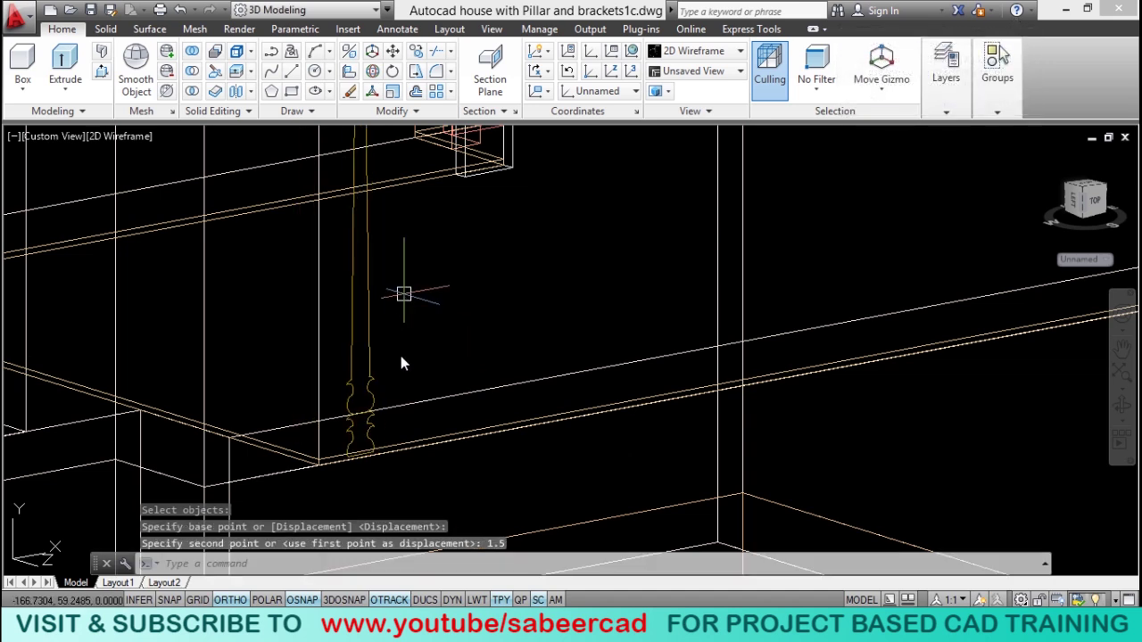
scroll(324, 497, down, 3)
scroll(361, 444, up, 2)
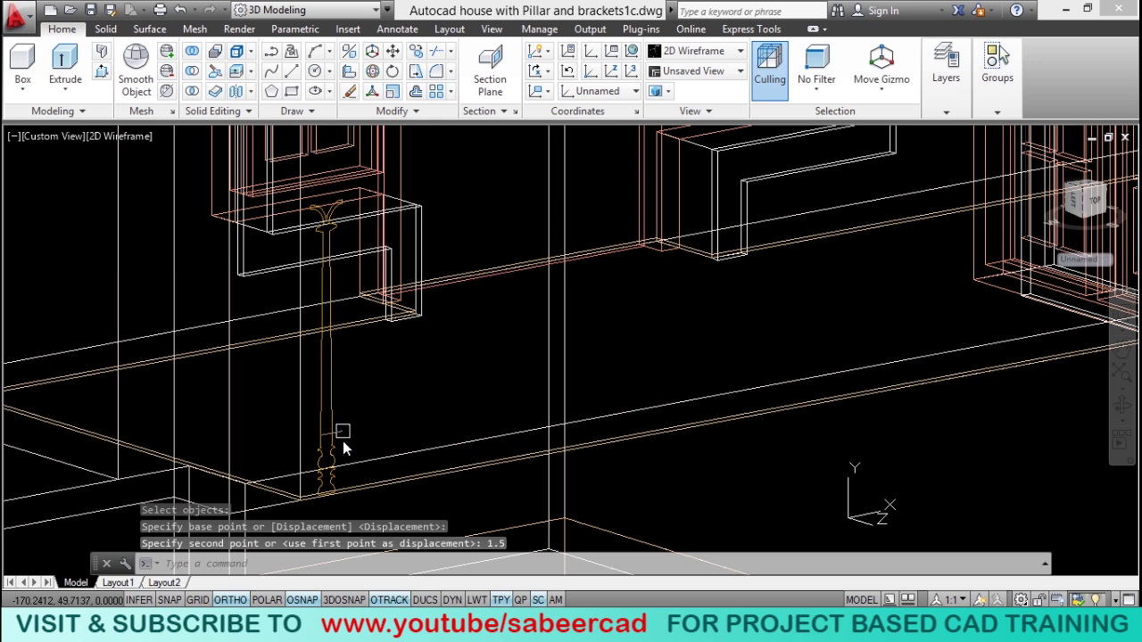
Step: Extrude the baluster profile by -1.75 into a solid baluster
click(65, 87)
click(77, 126)
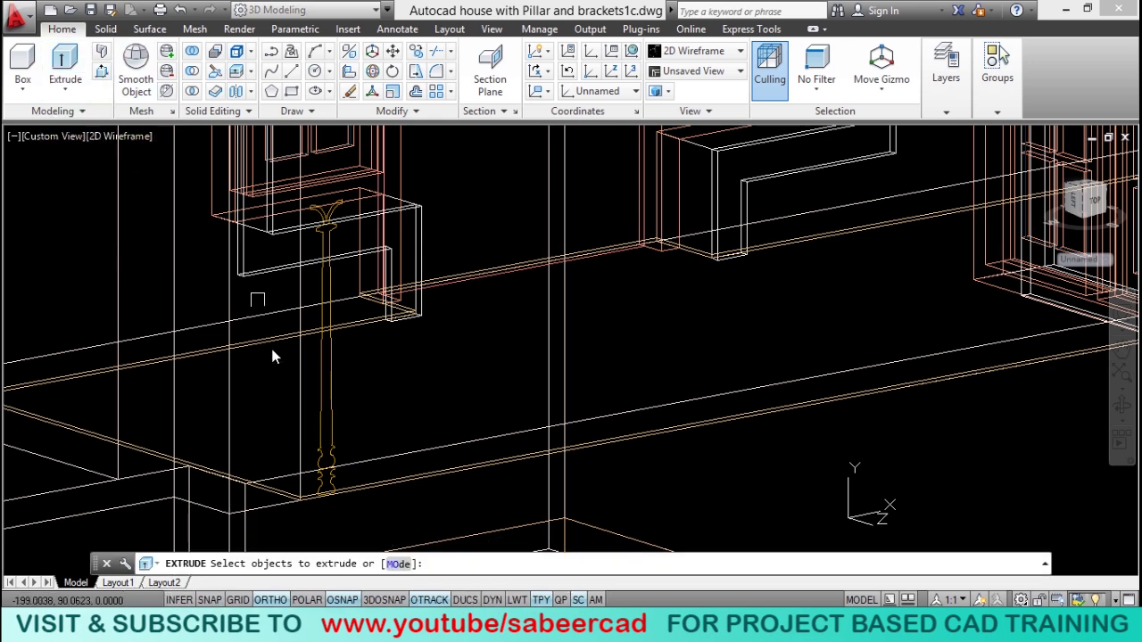
click(326, 409)
right_click(448, 336)
click(472, 348)
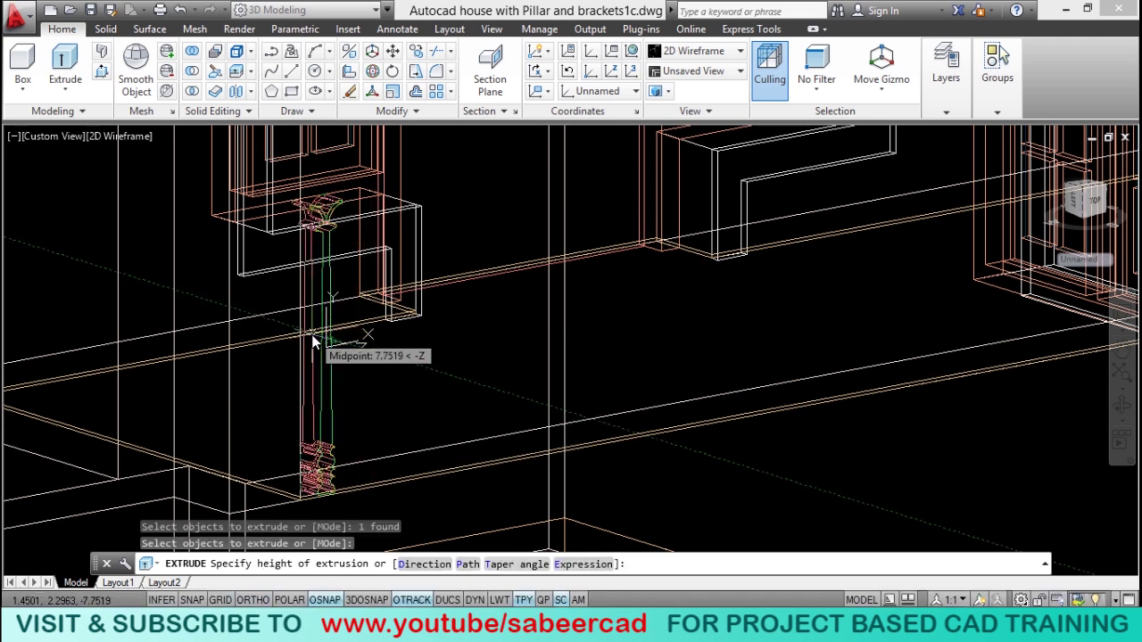
text(-1.)
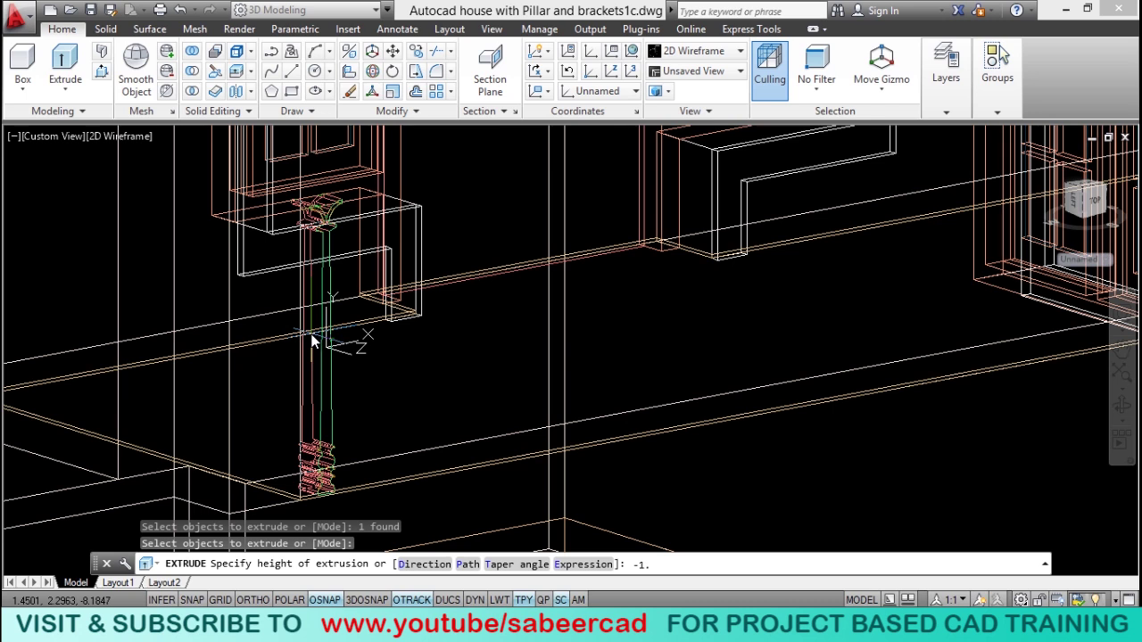
text(75)
key(Return)
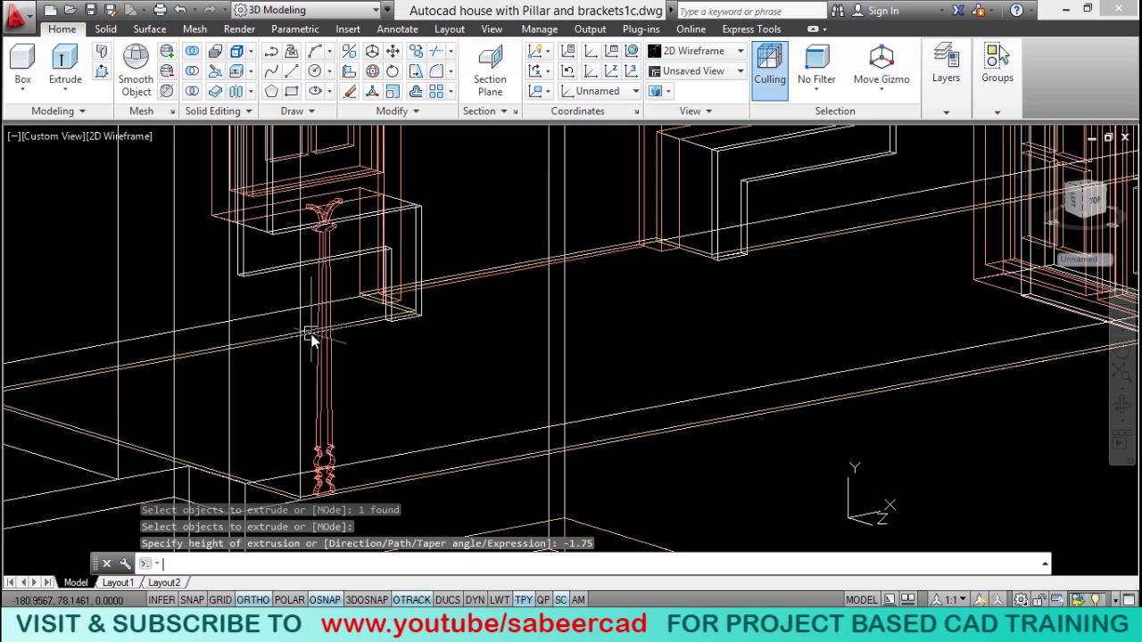
scroll(218, 369, down, 2)
scroll(363, 408, up, 2)
scroll(339, 403, up, 1)
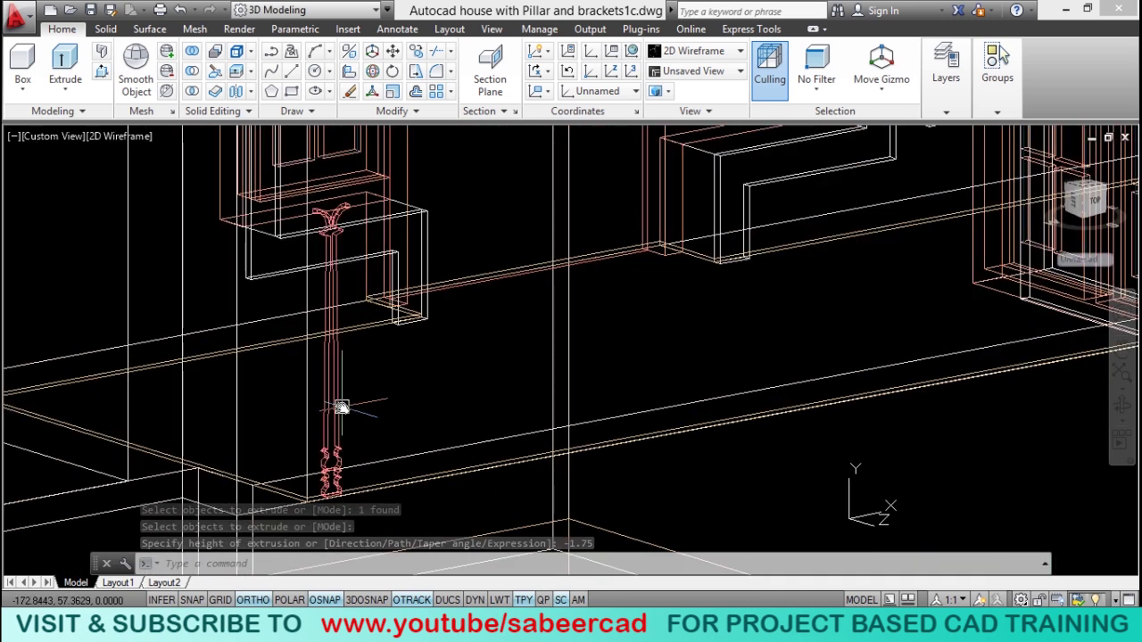
middle_drag(344, 337, 356, 451)
Step: Create layer 3D HRAILS with true colour 197,72,22
click(940, 90)
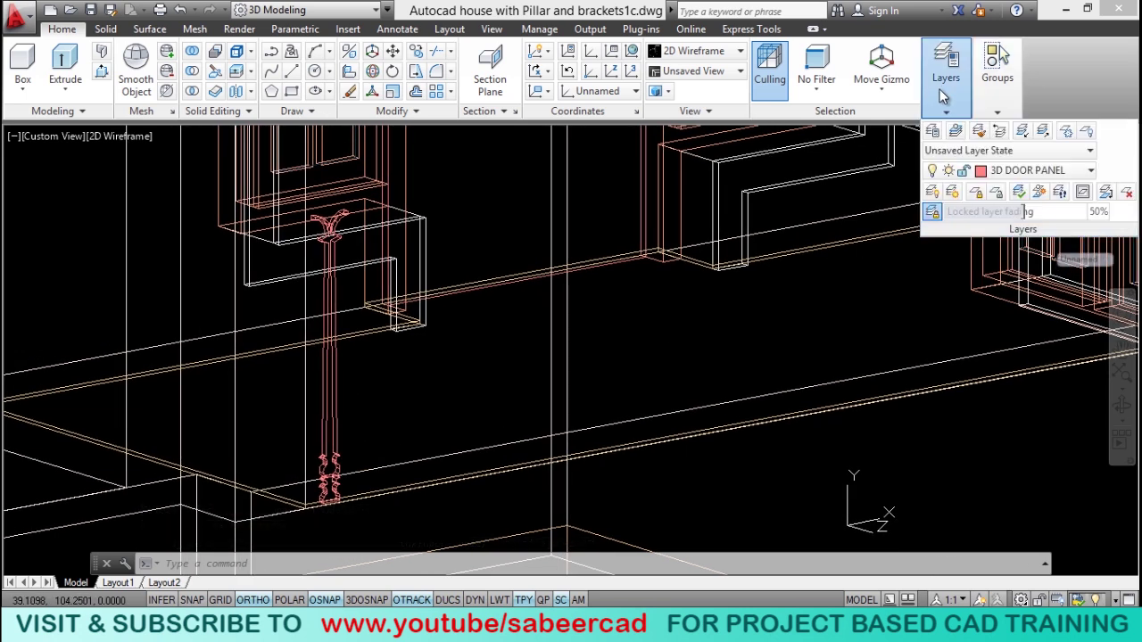
click(933, 131)
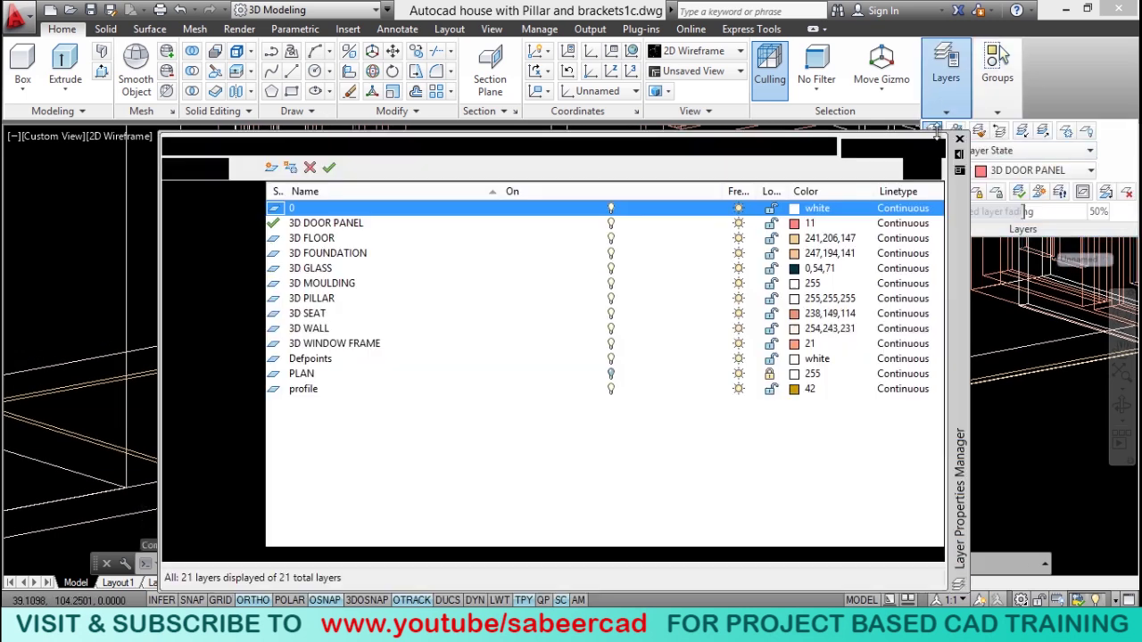
click(271, 168)
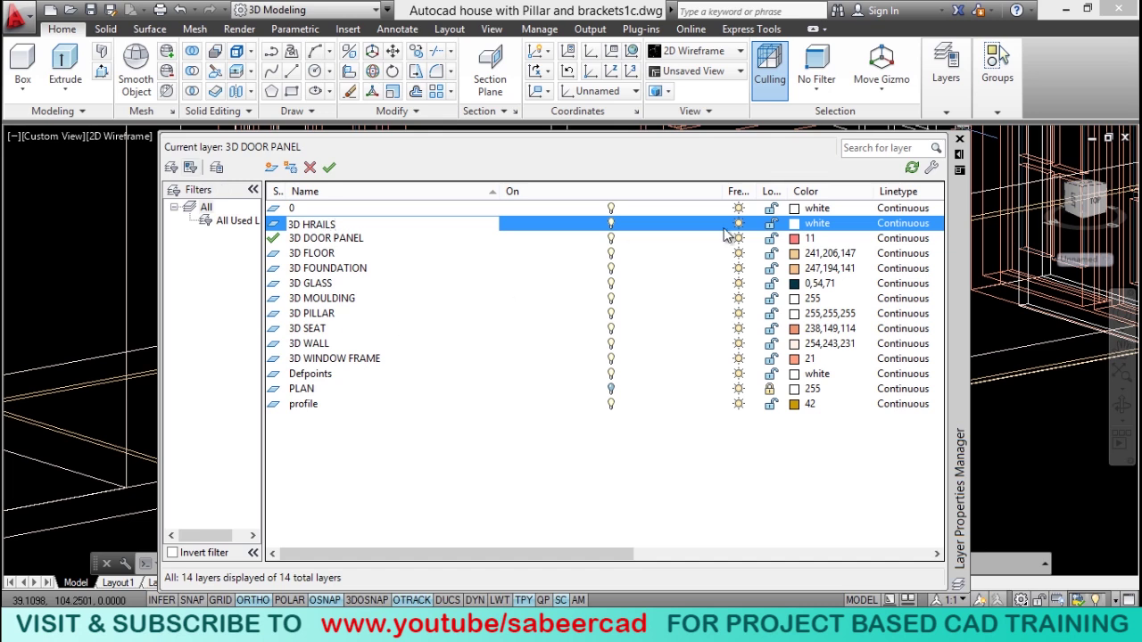
key(Return)
click(797, 240)
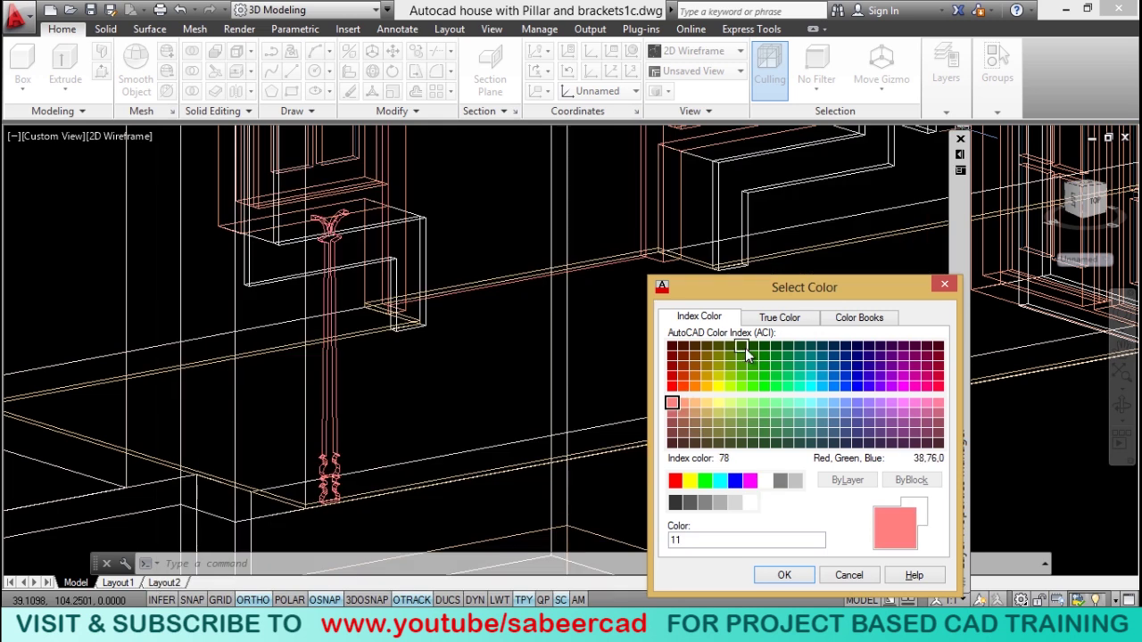
click(780, 317)
click(678, 393)
drag(845, 446, 848, 466)
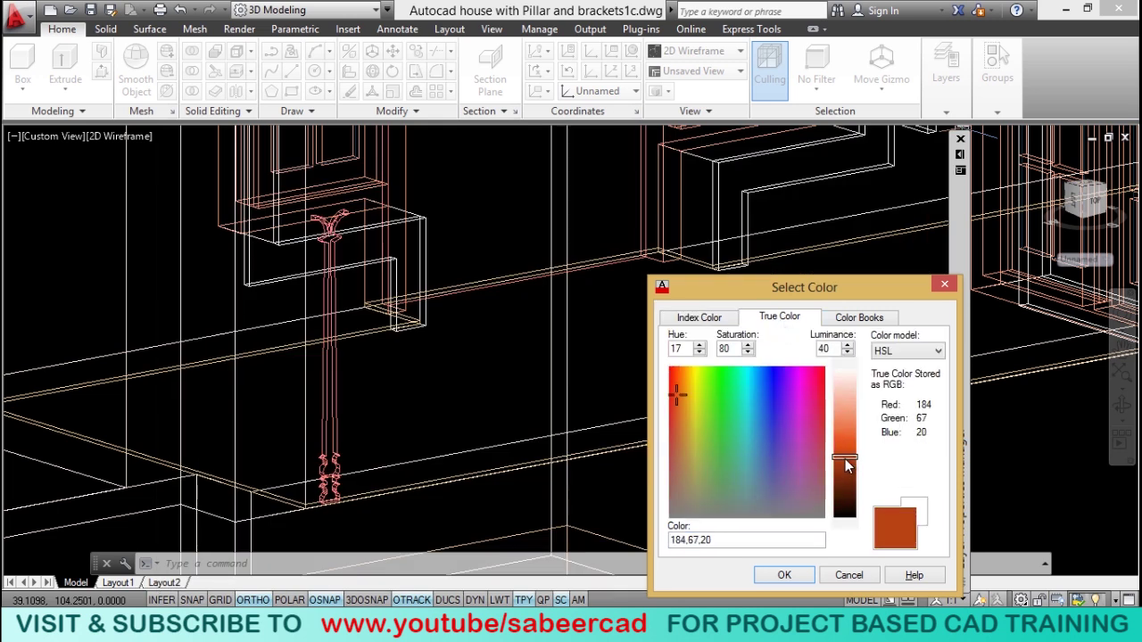
click(785, 574)
Step: Expand the layer controls and open the layer list for choosing the current layer
click(953, 108)
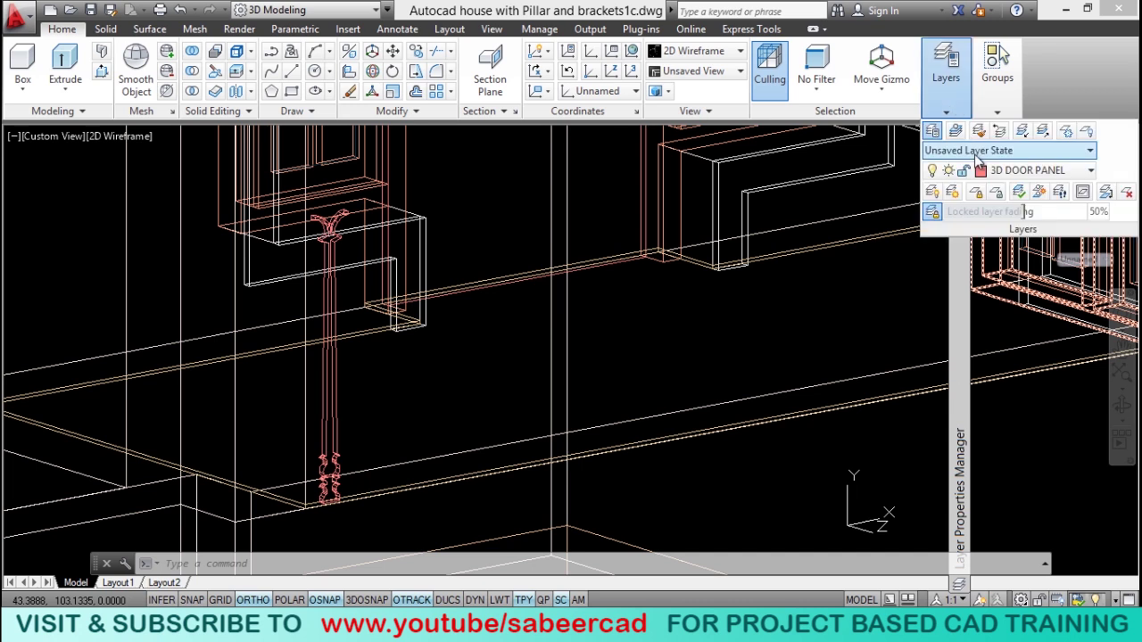
click(1035, 170)
scroll(1052, 291, up, 1)
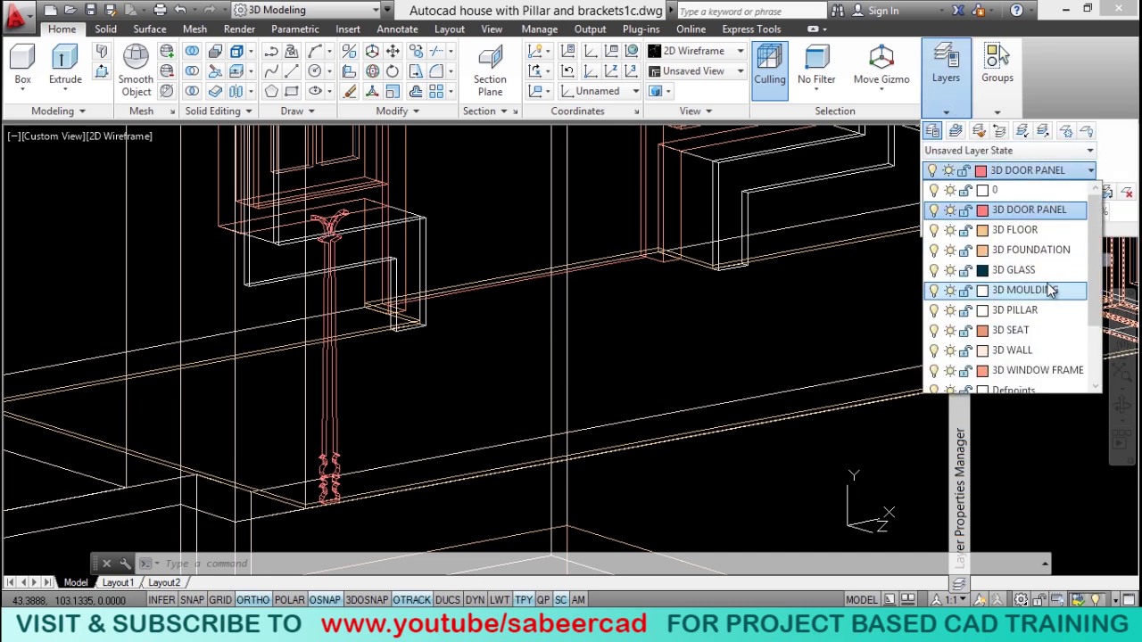
scroll(1050, 355, down, 4)
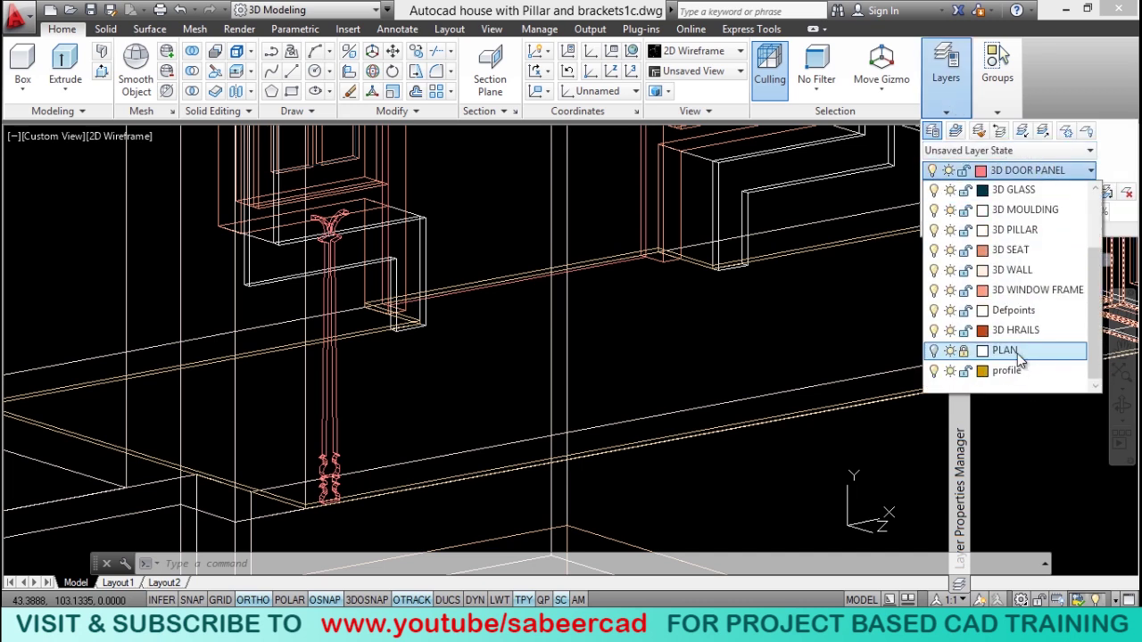
Step: Make 3D HRAILS the current layer and check the baluster and pillar bracket selections
click(1026, 324)
click(338, 447)
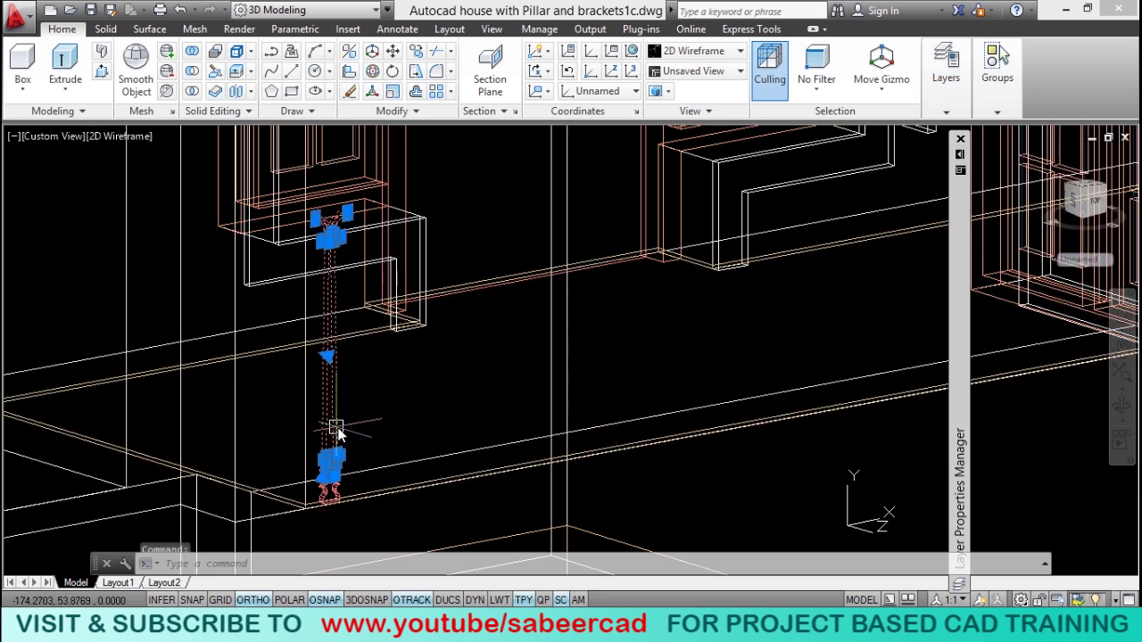
scroll(332, 486, up, 5)
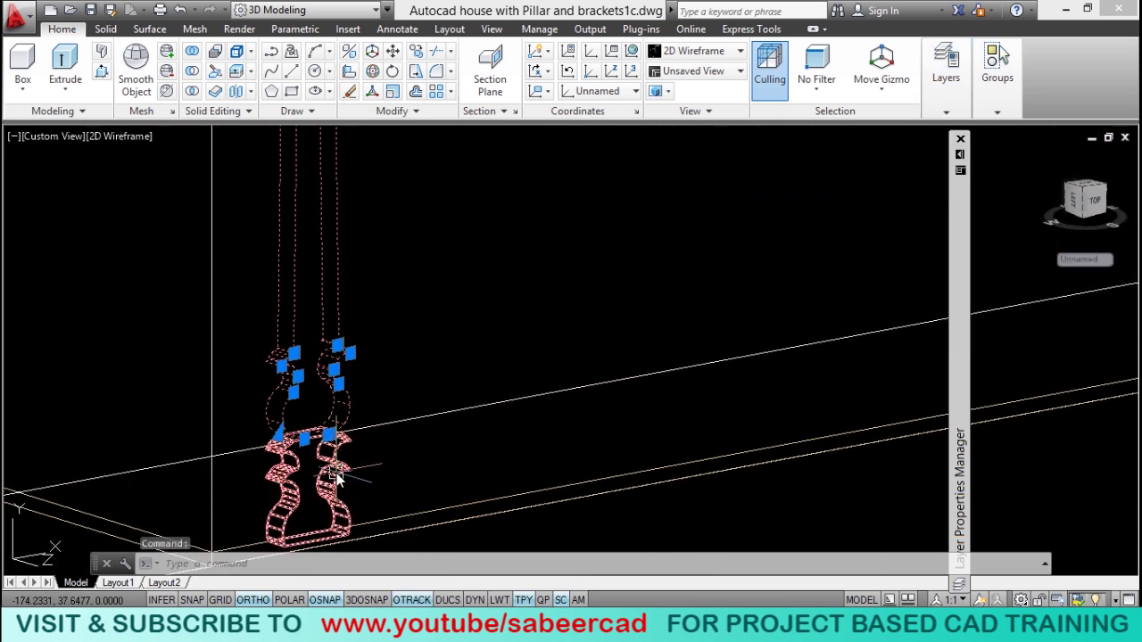
key(Escape)
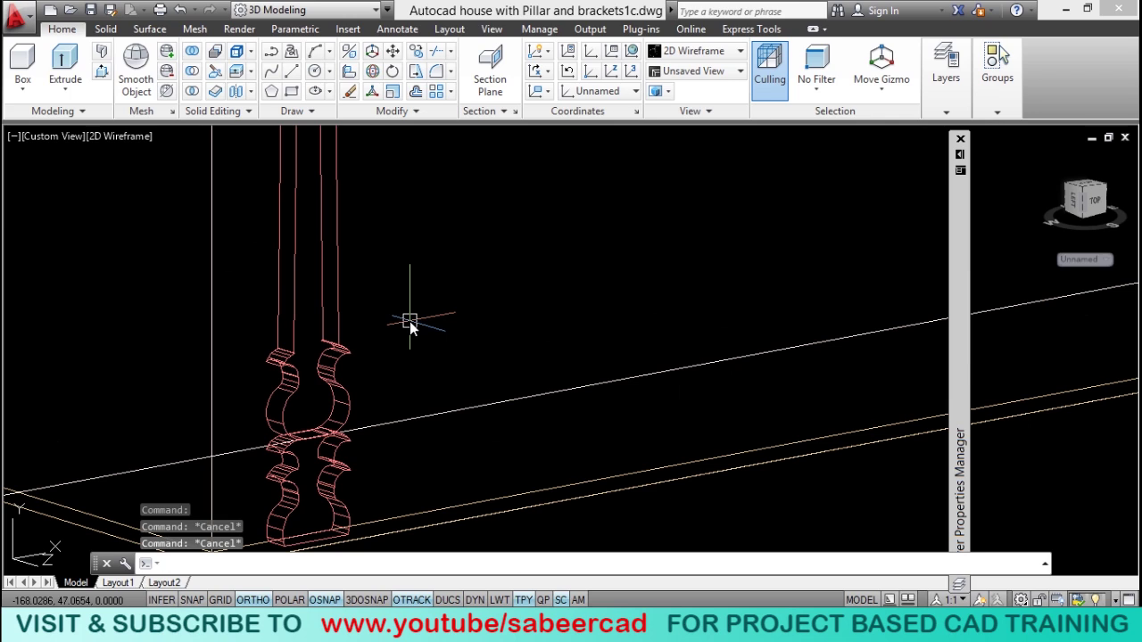
key(Escape)
click(343, 379)
click(340, 451)
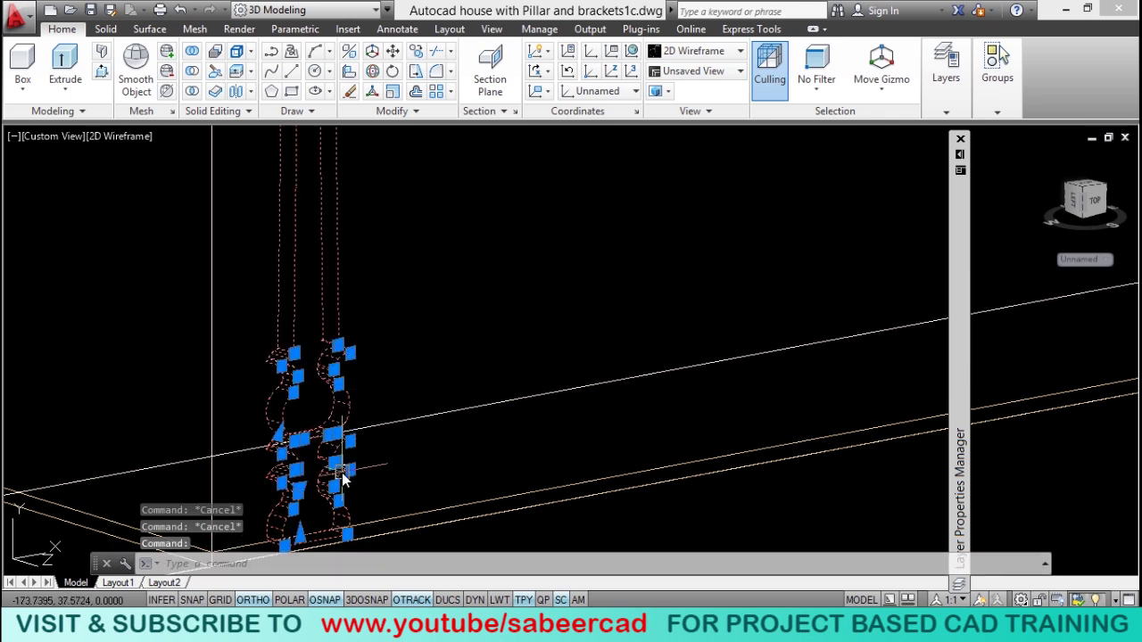
key(Escape)
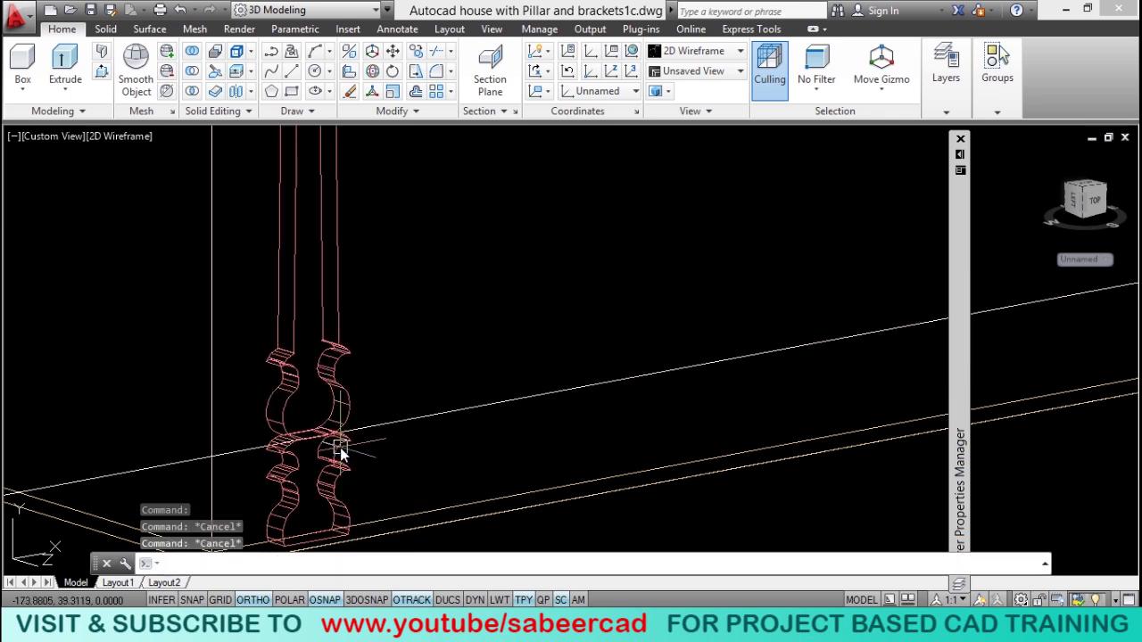
Step: Union the upper pillar and the lower bracket into a single solid
click(192, 52)
click(338, 353)
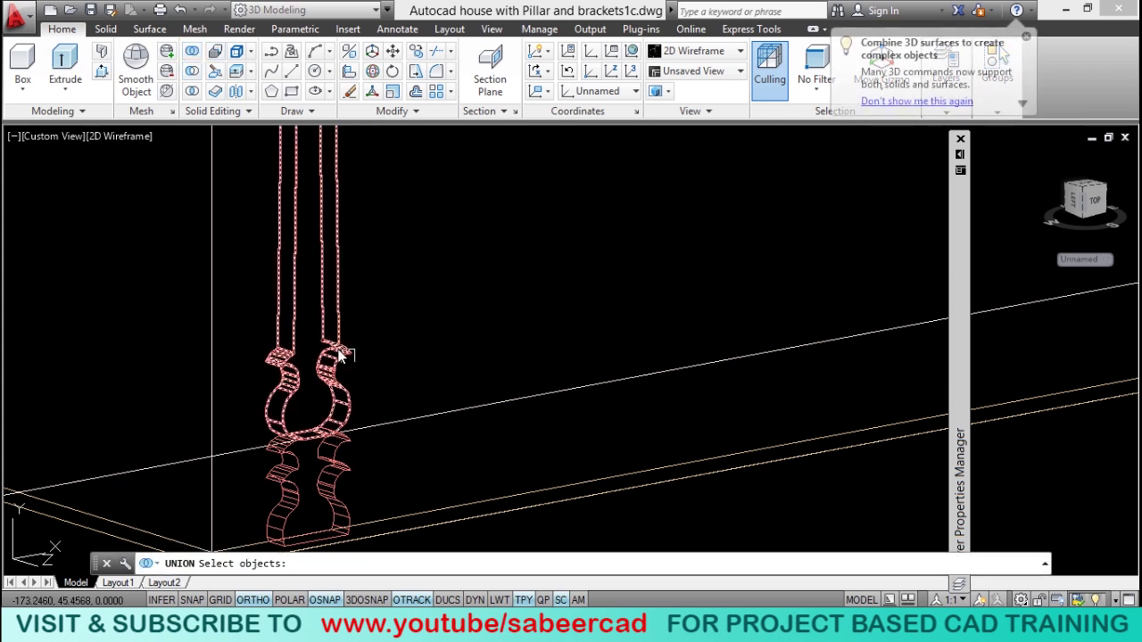
click(341, 478)
key(Return)
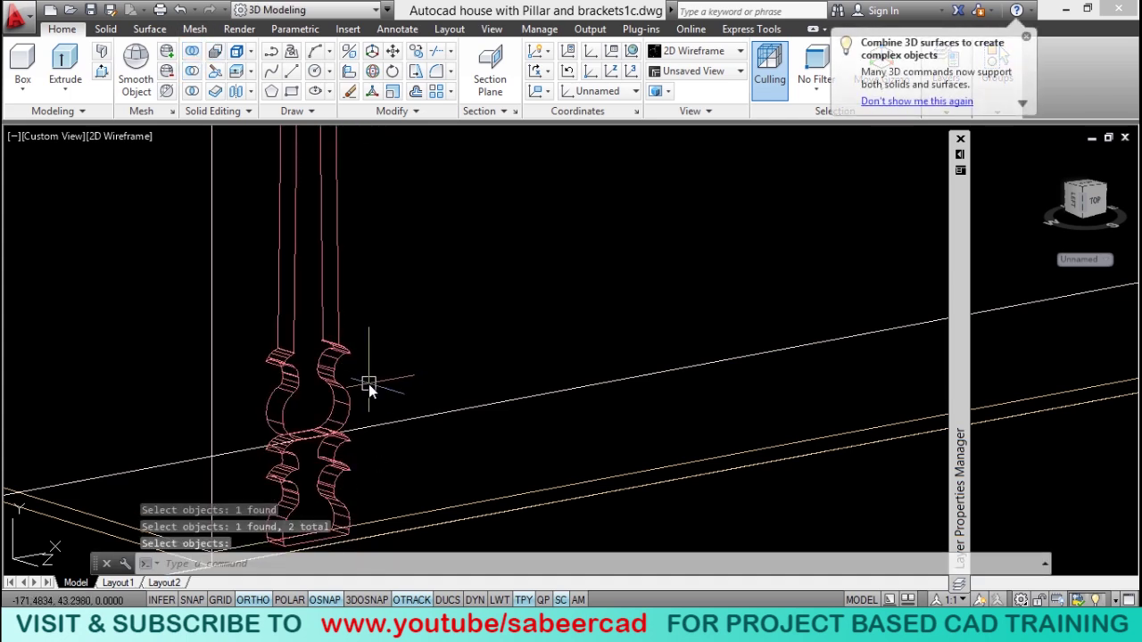
click(328, 384)
scroll(388, 378, down, 4)
middle_drag(398, 365, 380, 432)
scroll(402, 415, down, 4)
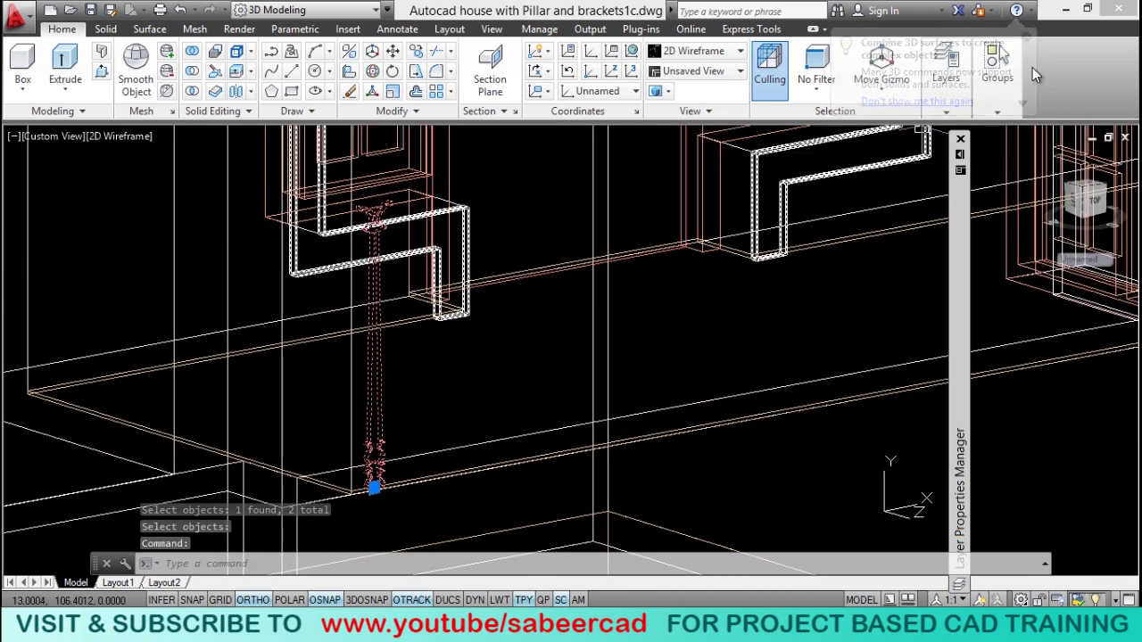
Step: Make 3D MOULDING the current layer
click(947, 104)
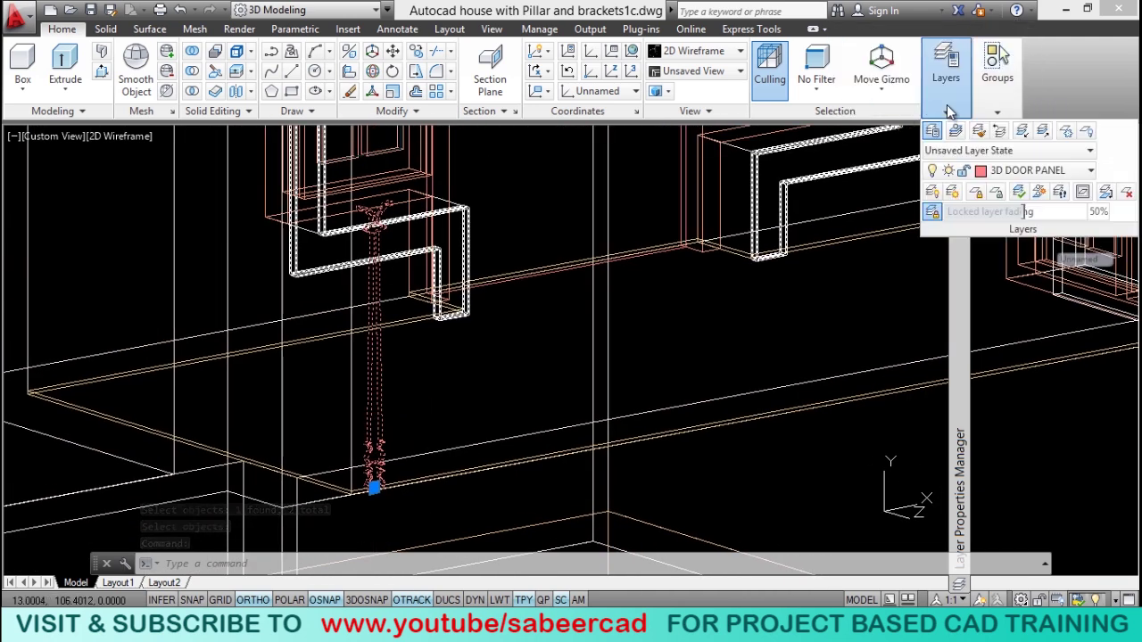
click(1031, 171)
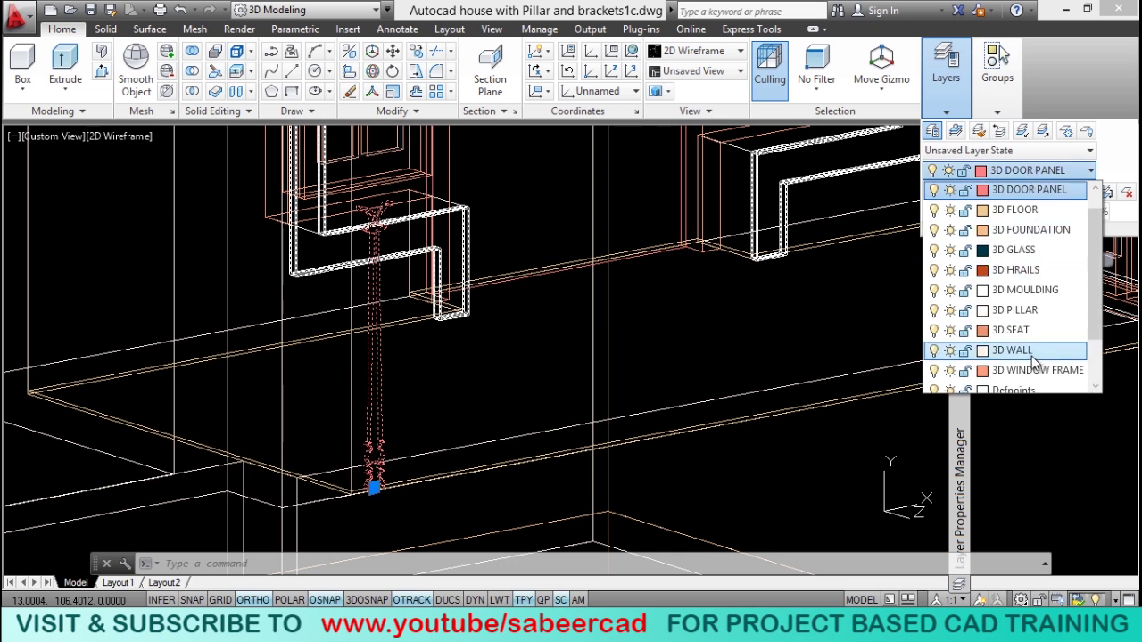
scroll(1026, 348, down, 3)
scroll(990, 303, up, 3)
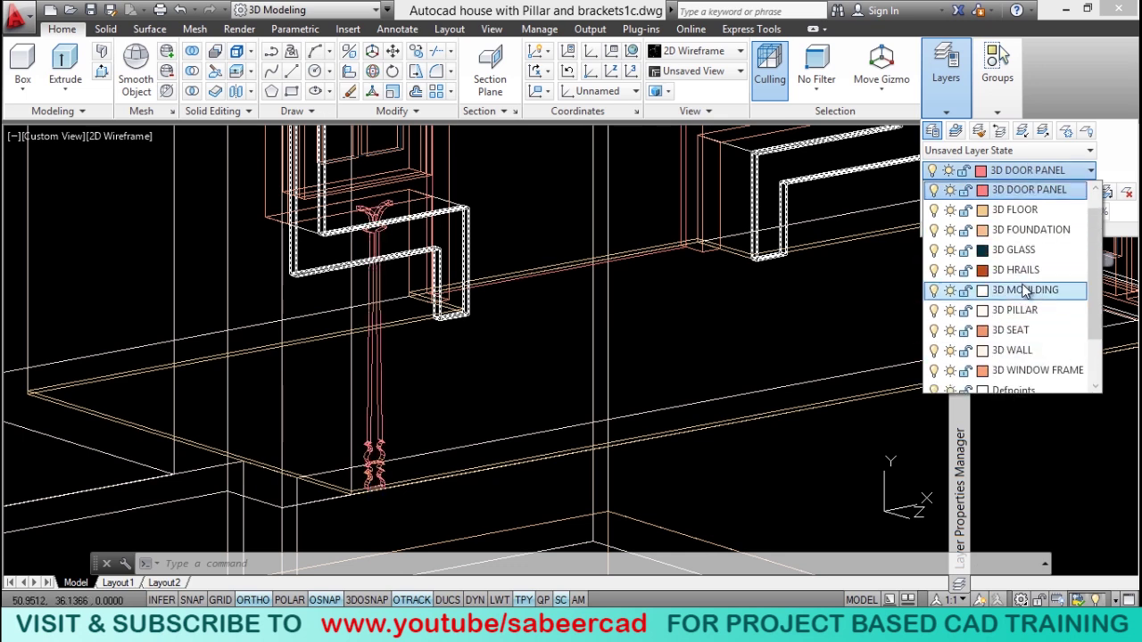
click(1026, 290)
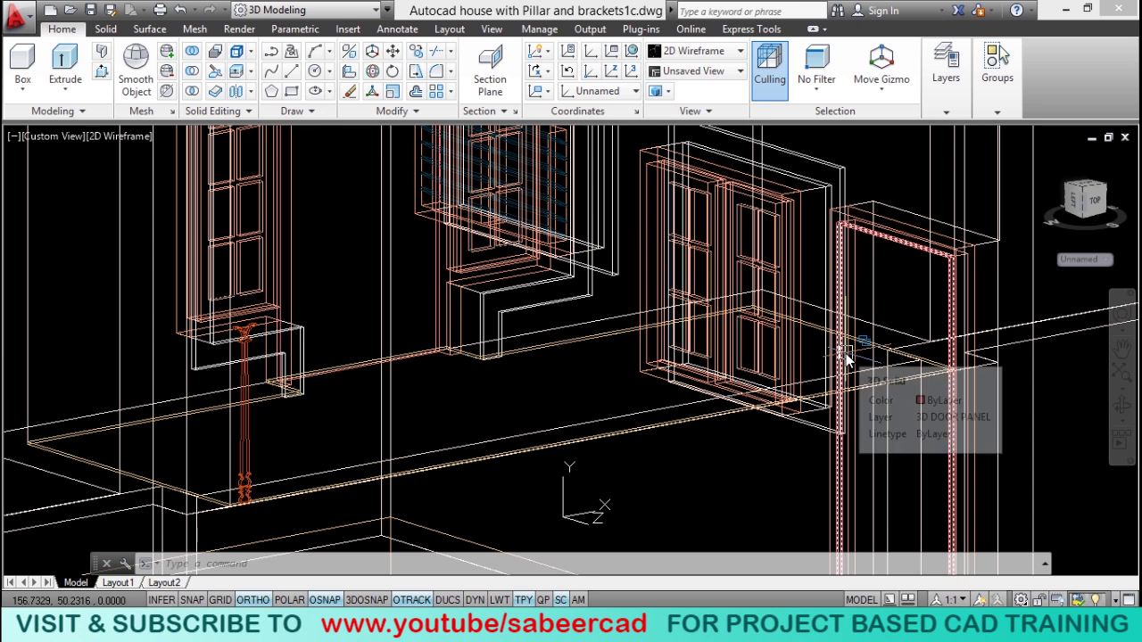
Step: In 2D PLAN.dwg, select all layers in Layer Walk so the whole balustrade displays again
key(ctrl+Tab)
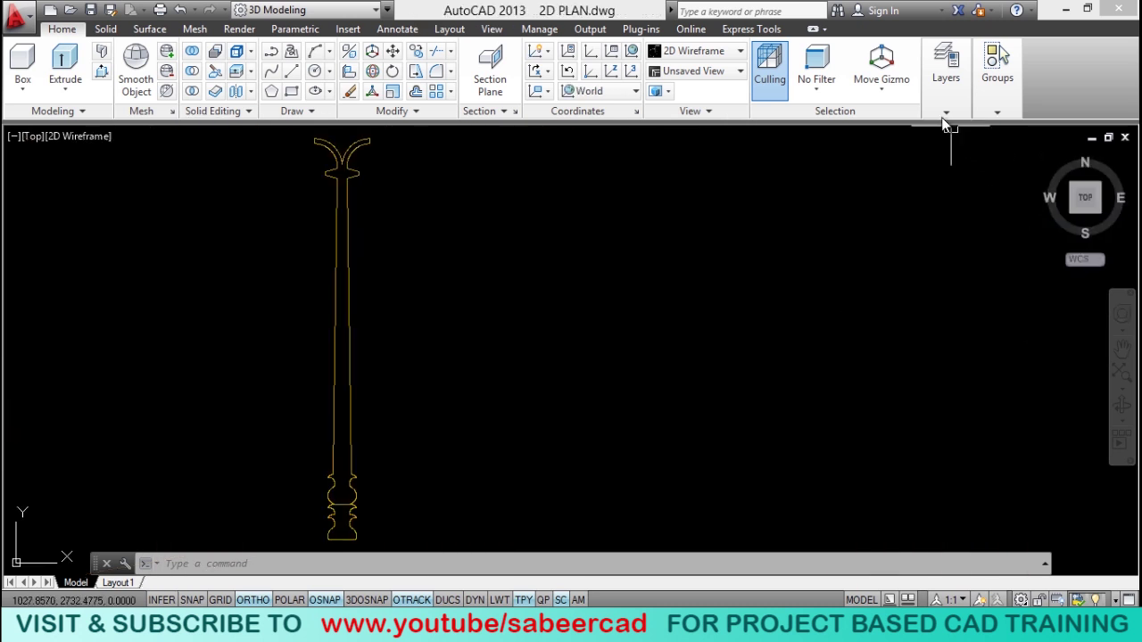
click(946, 90)
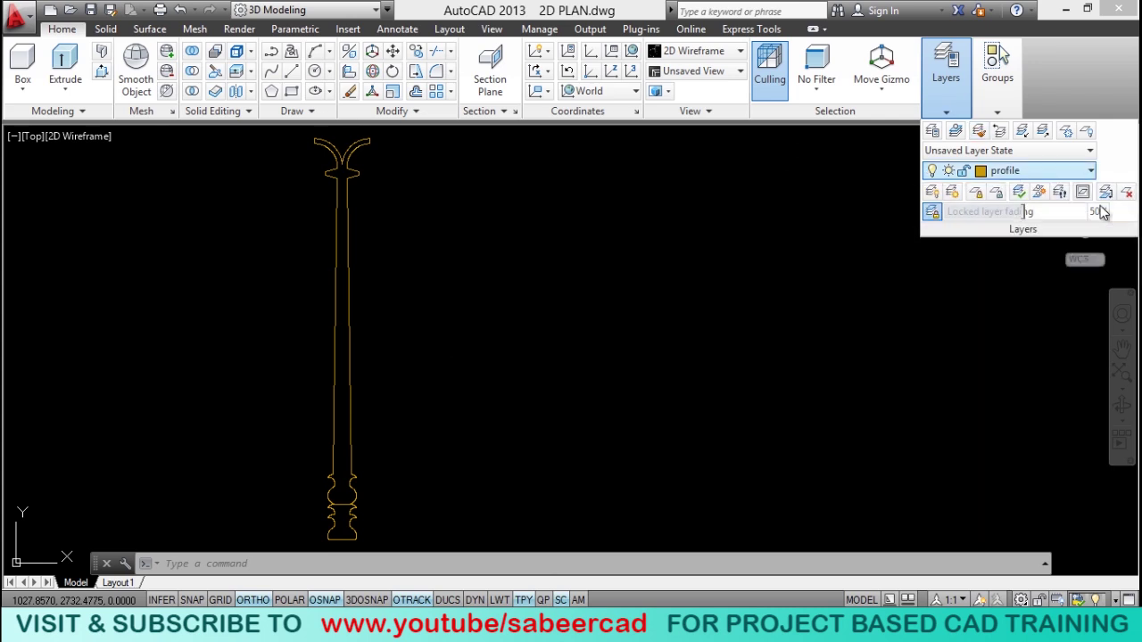
click(1060, 193)
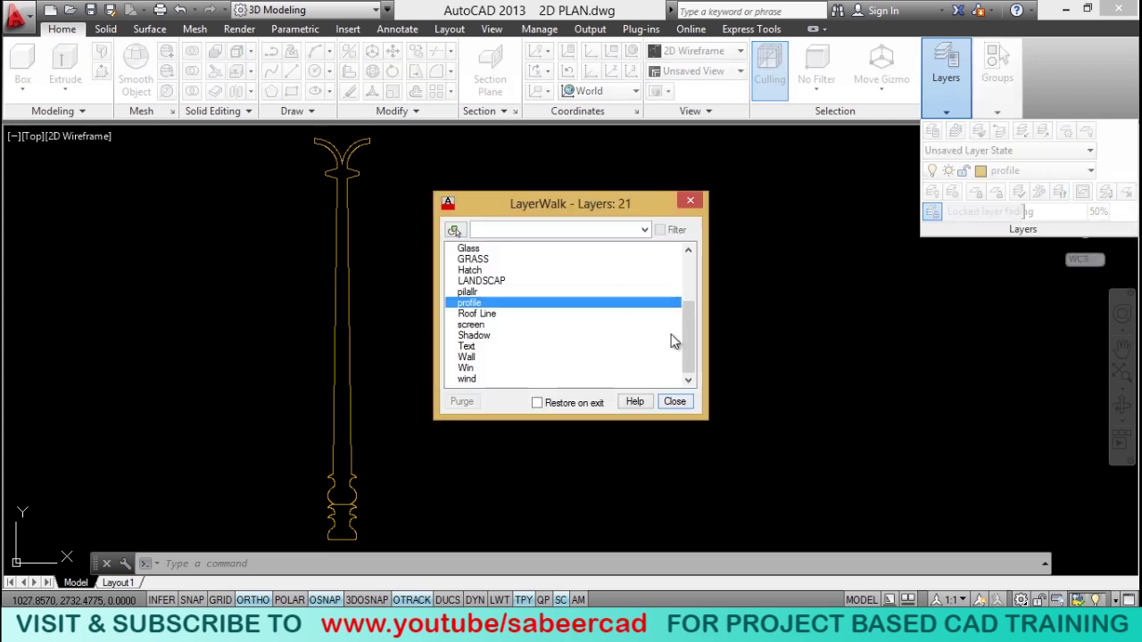
scroll(693, 313, up, 3)
click(514, 250)
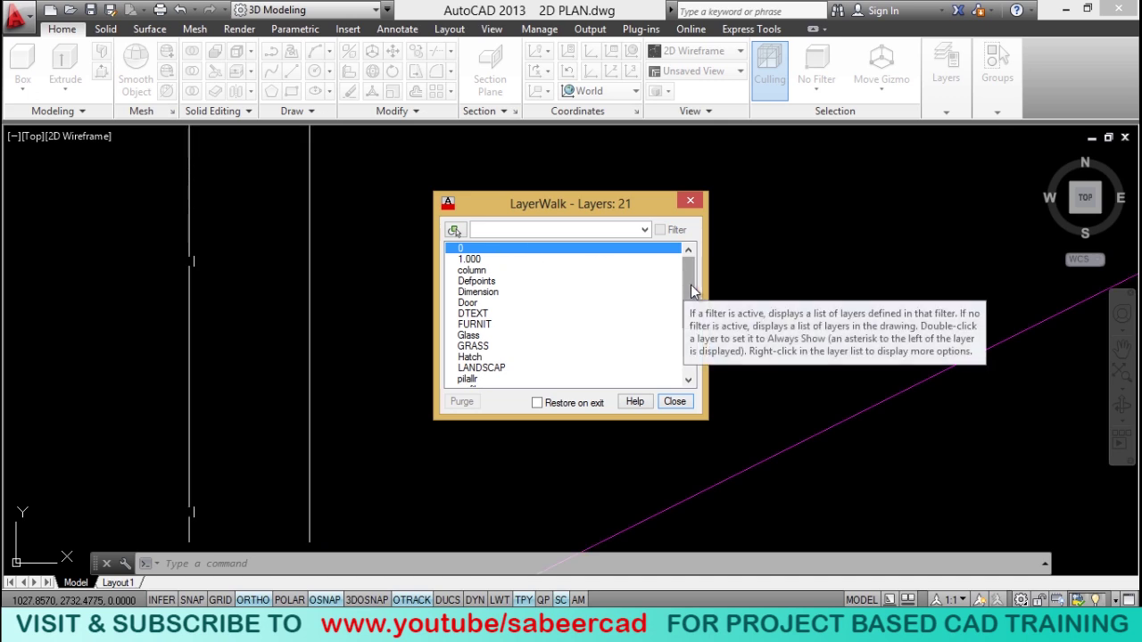
scroll(690, 285, down, 3)
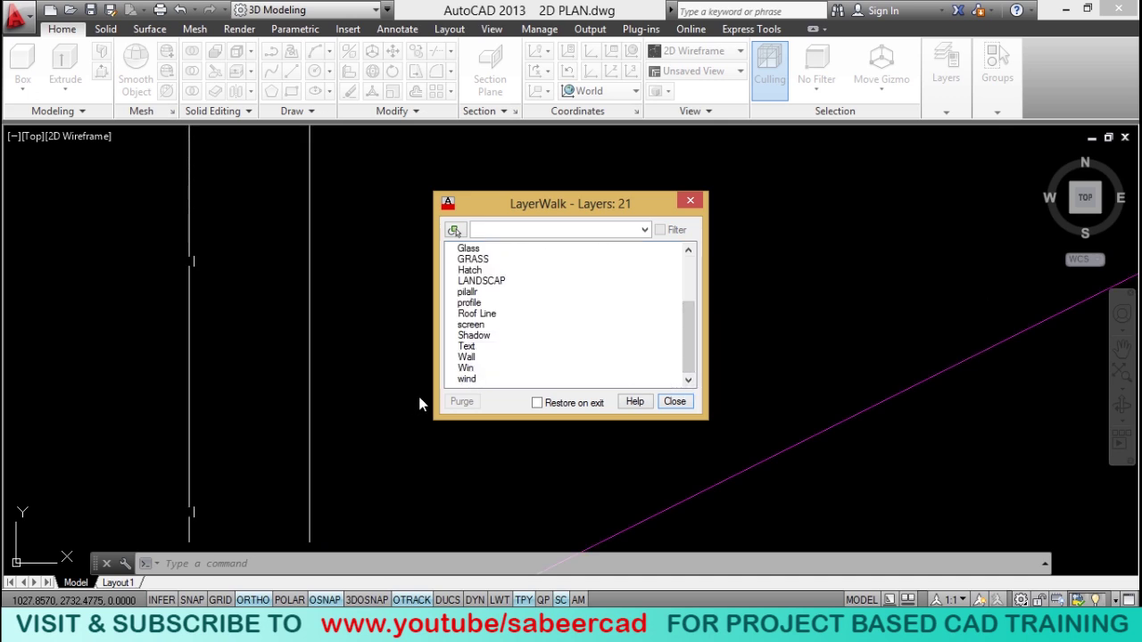
shift+click(470, 379)
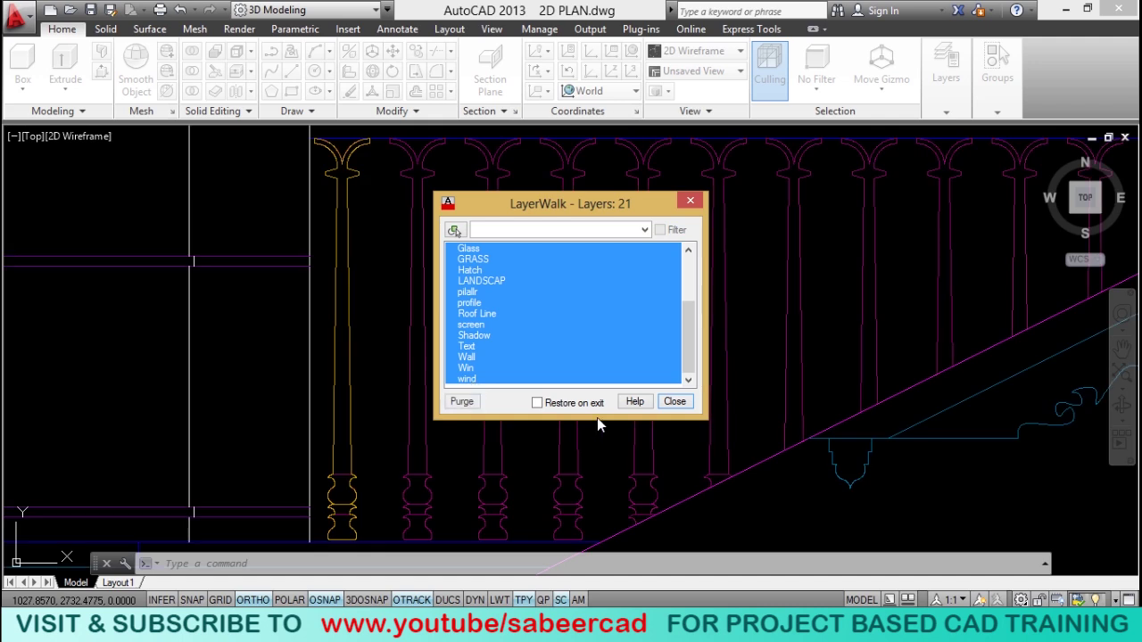
click(684, 403)
click(646, 338)
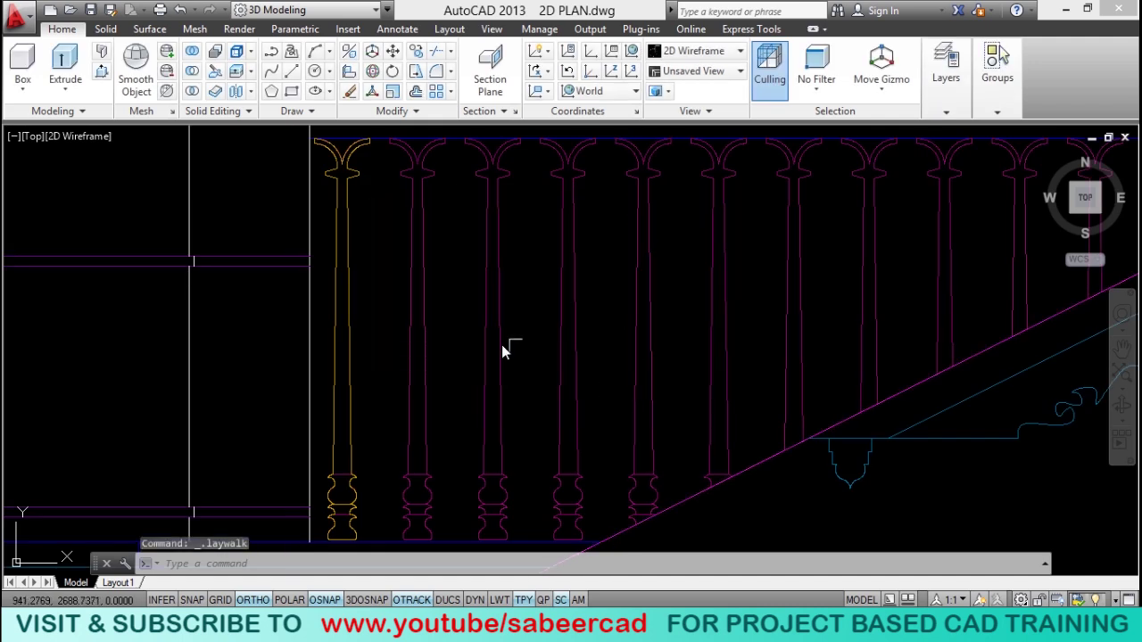
Step: Measure the 15.0000 spacing between adjacent balusters with DIST, then return to the 3D house
scroll(503, 350, down, 4)
middle_drag(563, 313, 267, 339)
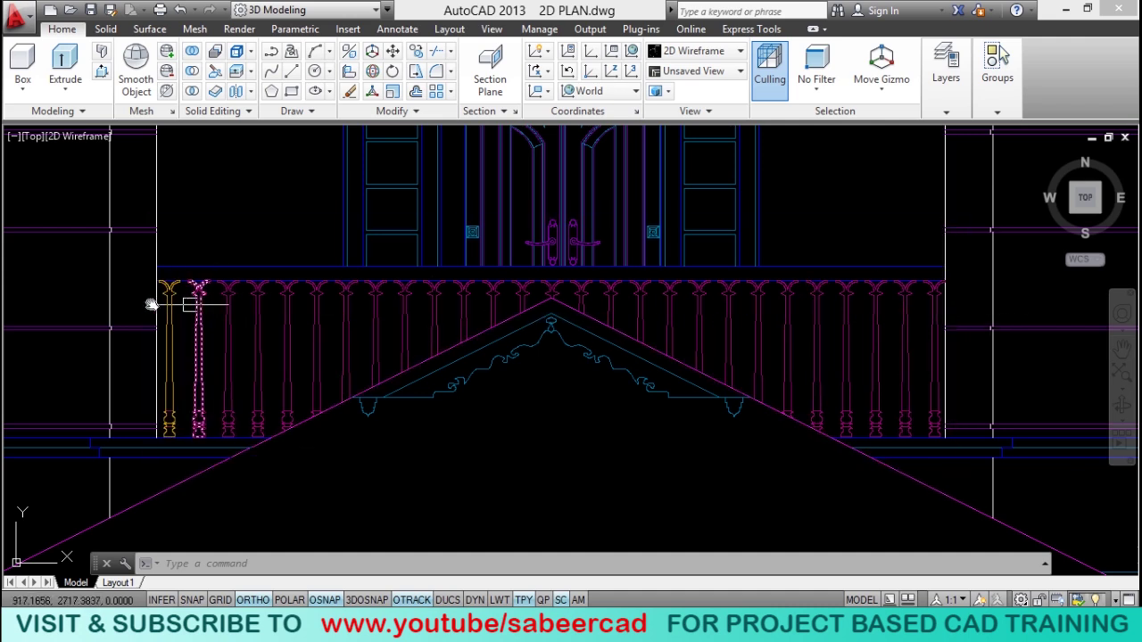
scroll(152, 306, up, 8)
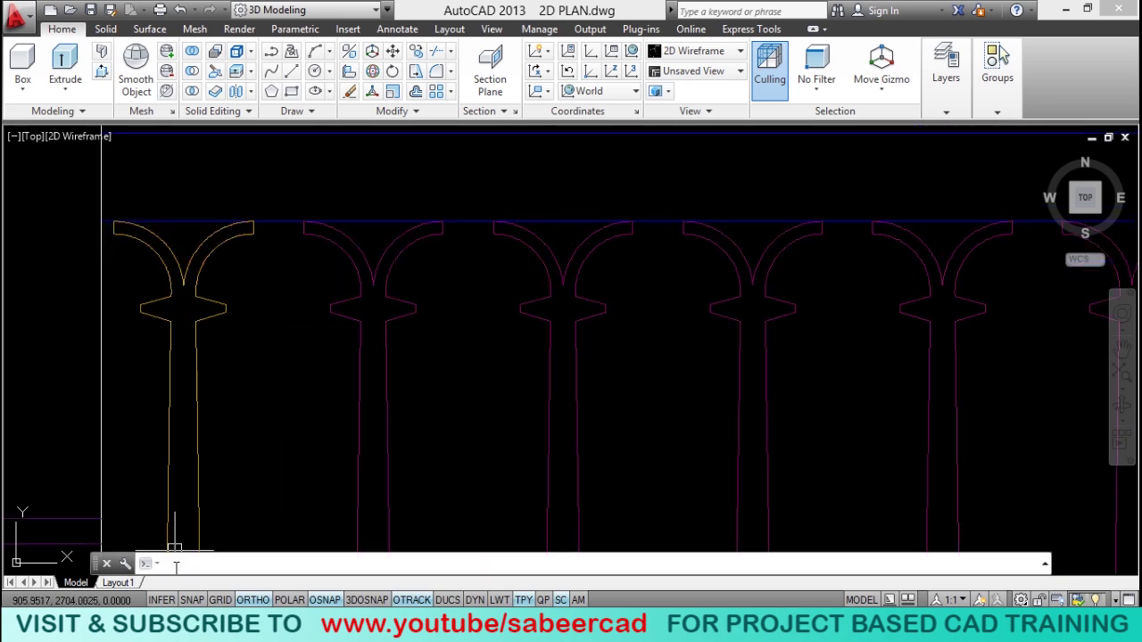
text(dis)
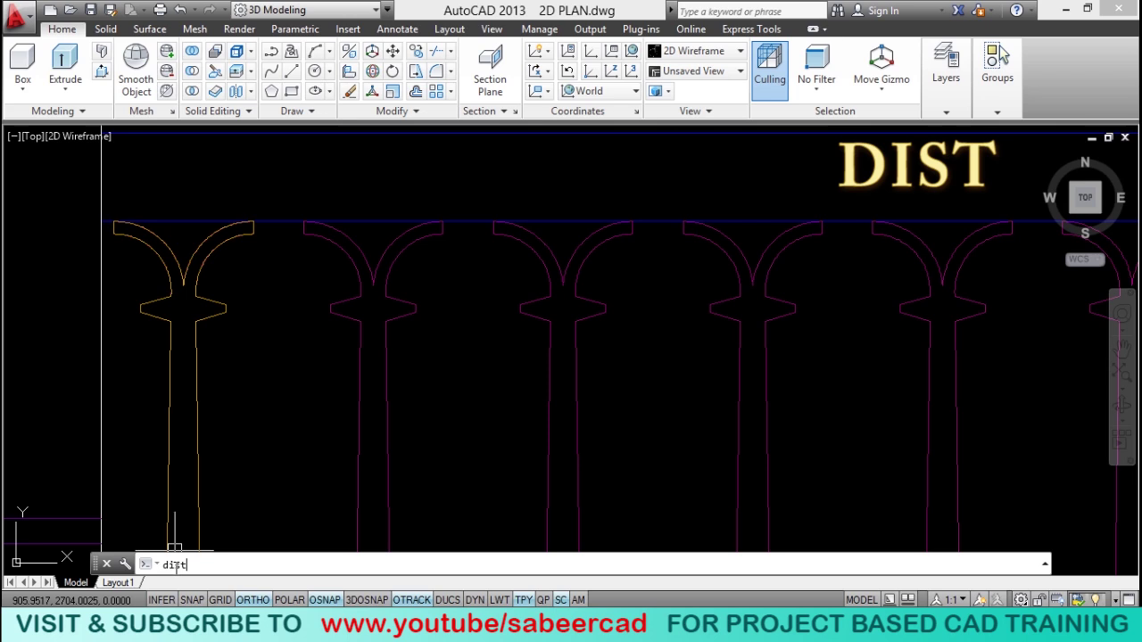
text(t)
key(Return)
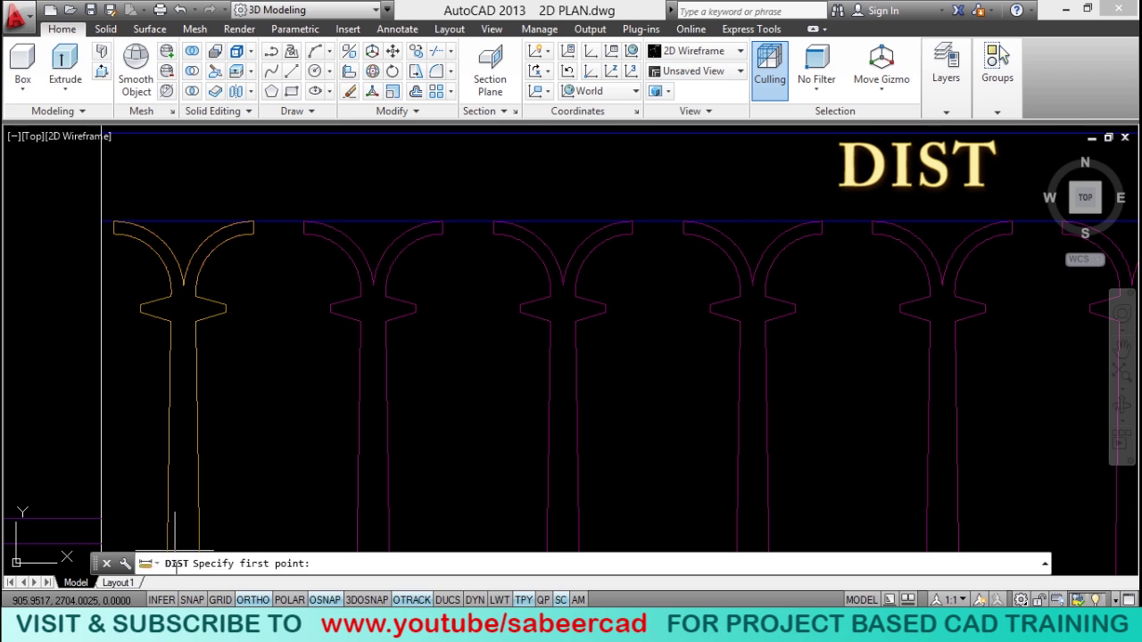
click(223, 310)
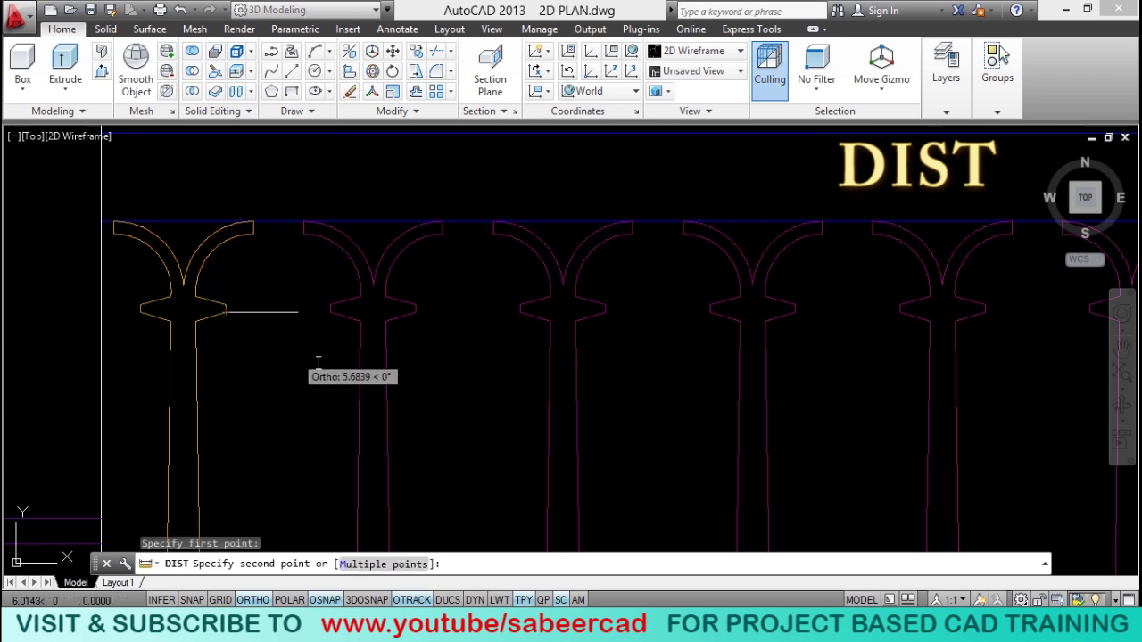
scroll(416, 312, up, 2)
click(416, 313)
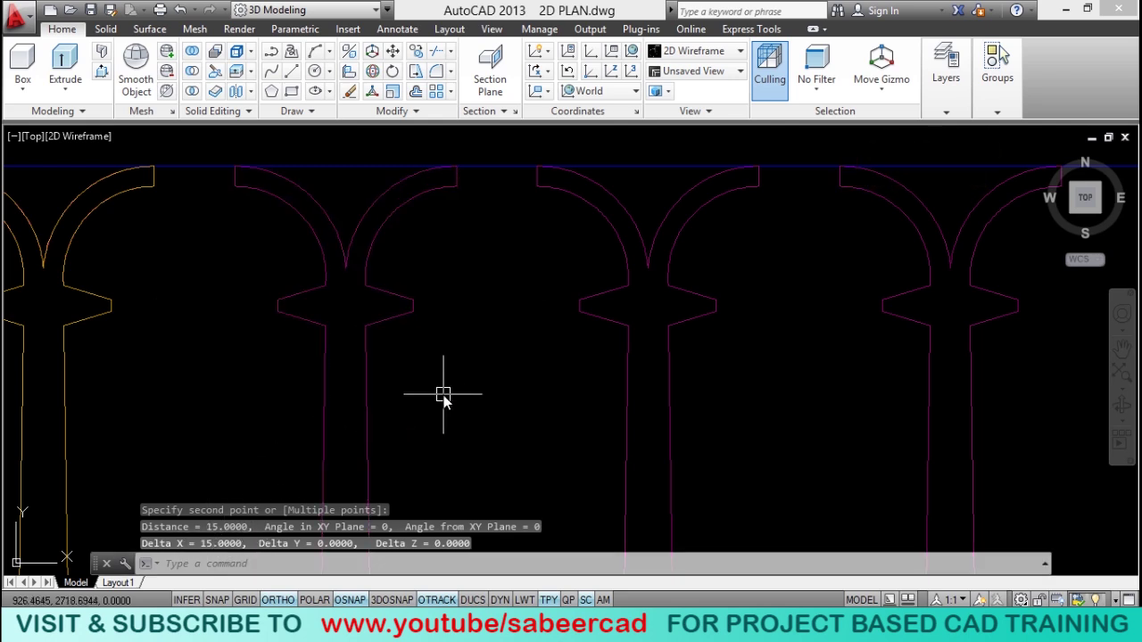
key(ctrl+Tab)
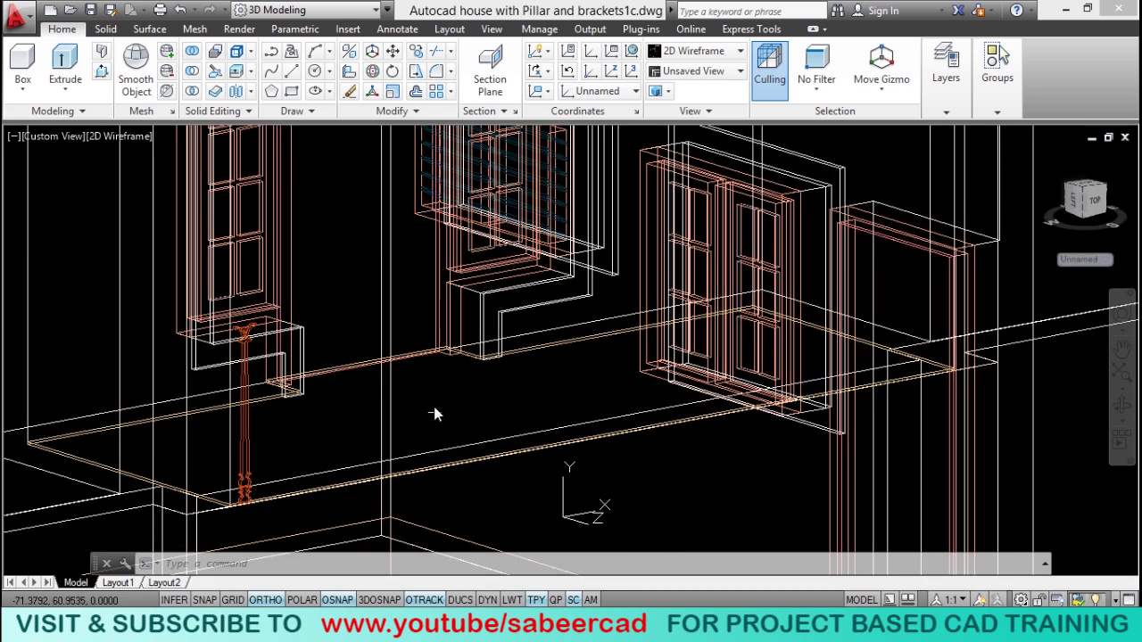
Step: Open the classic rectangular Array dialog with 1 row and 27 columns
scroll(434, 413, down, 2)
scroll(439, 394, up, 2)
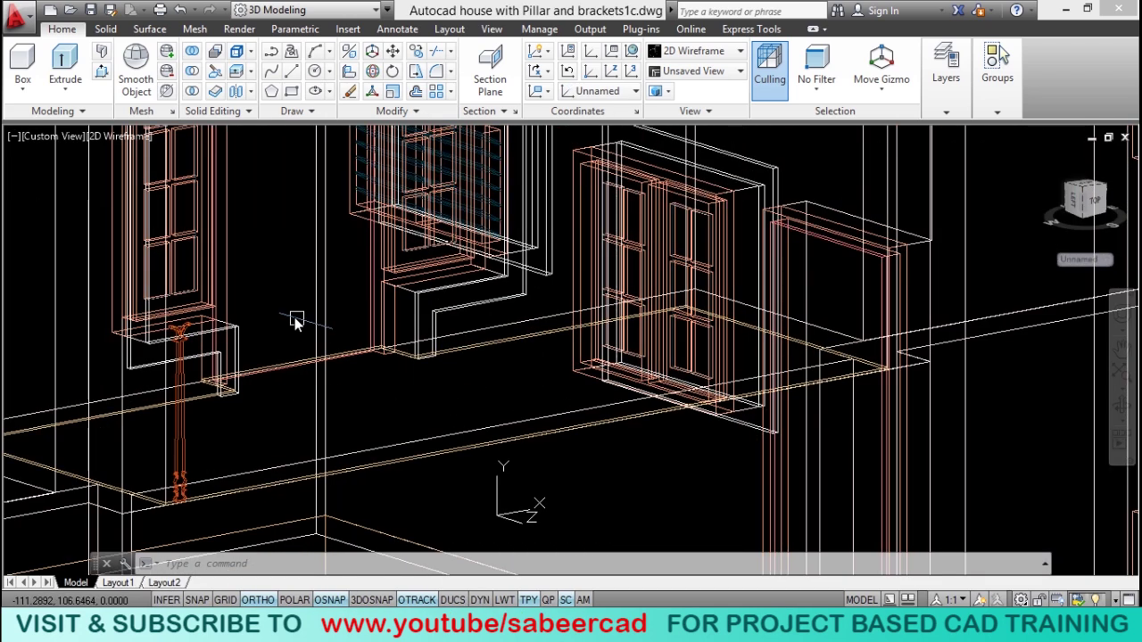
click(290, 280)
click(456, 362)
text(aq)
key(Escape)
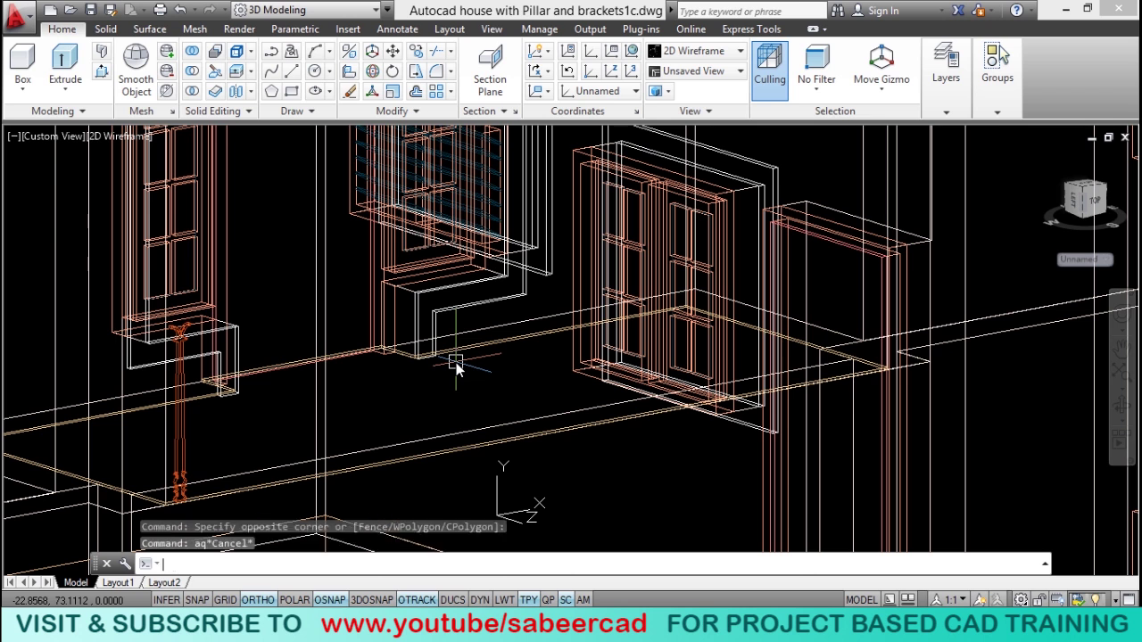
text(array)
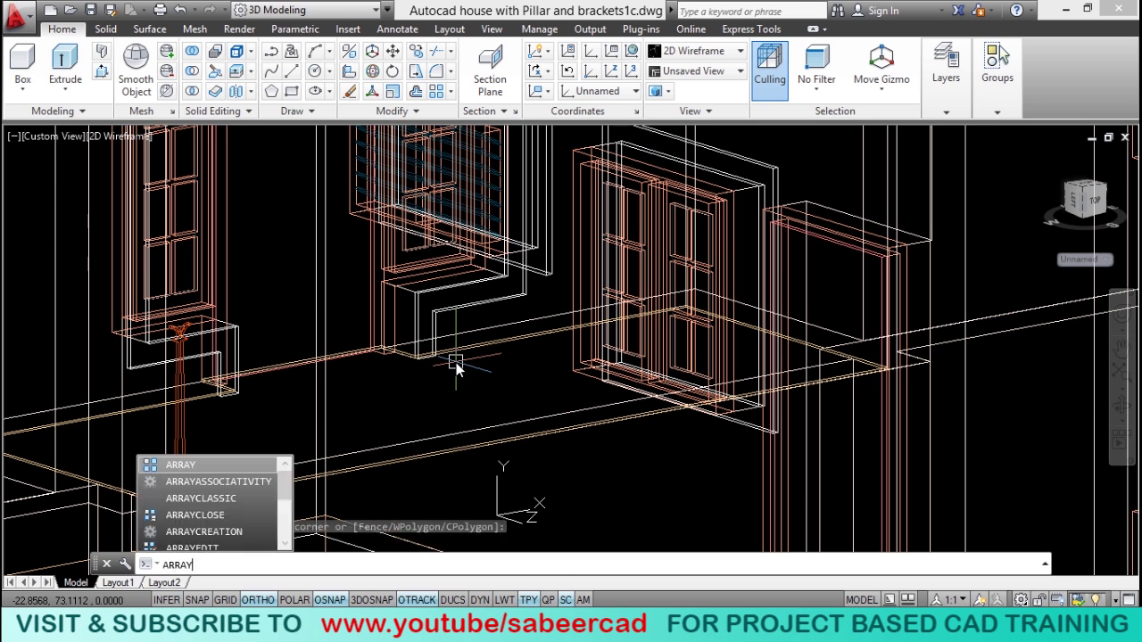
click(223, 496)
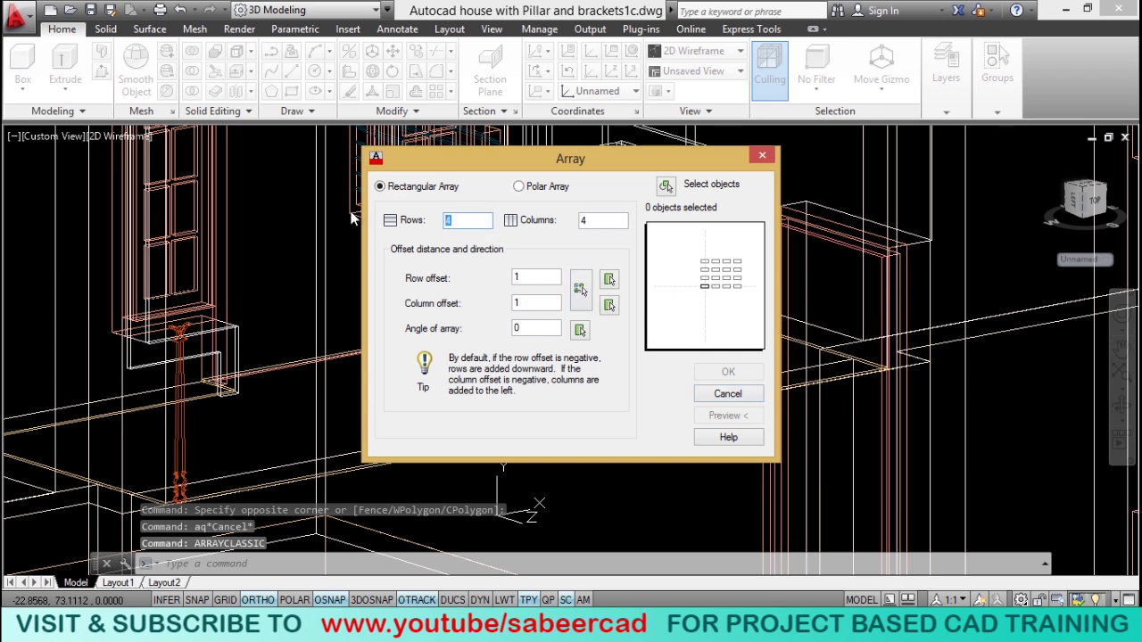
key(Tab)
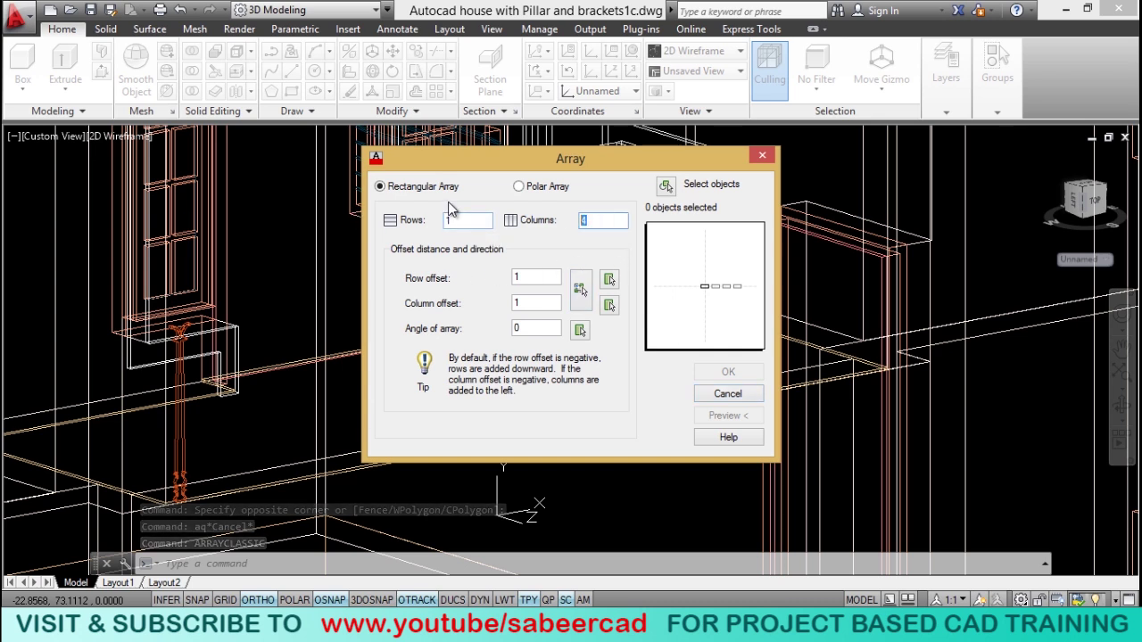
text(27)
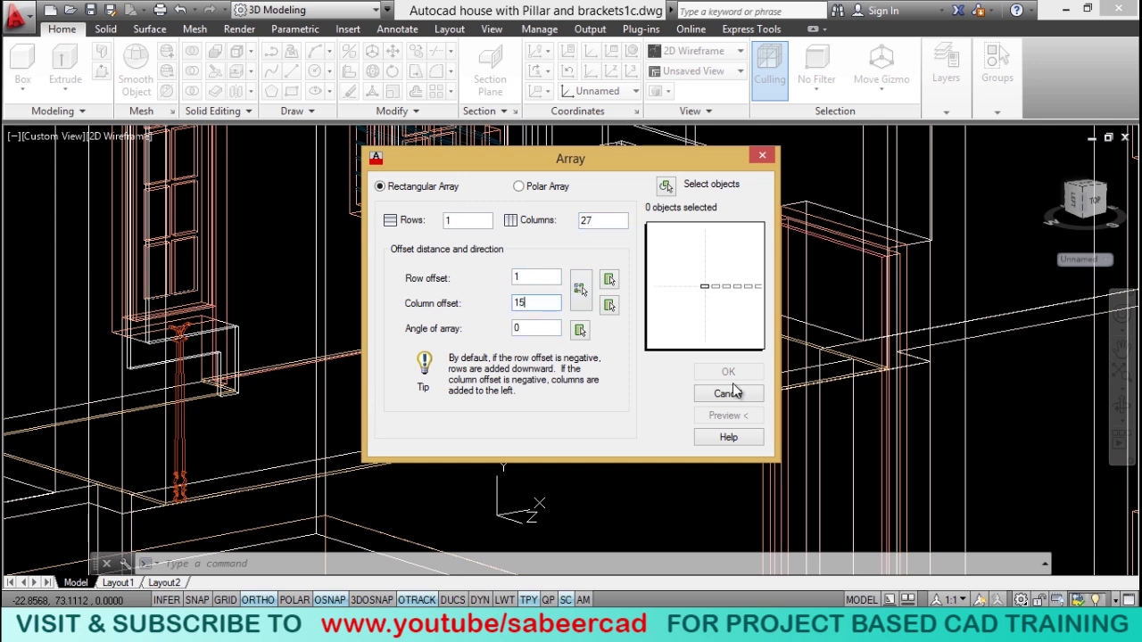
Step: Select the baluster, preview the row spaced 15 apart, and accept it
click(674, 195)
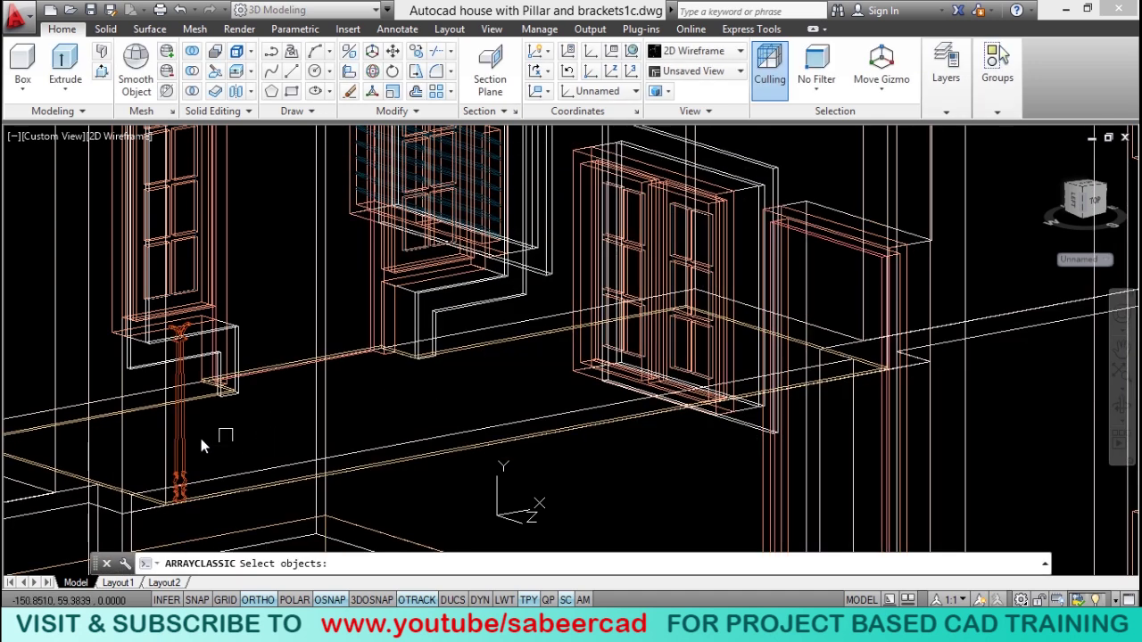
click(183, 438)
key(Return)
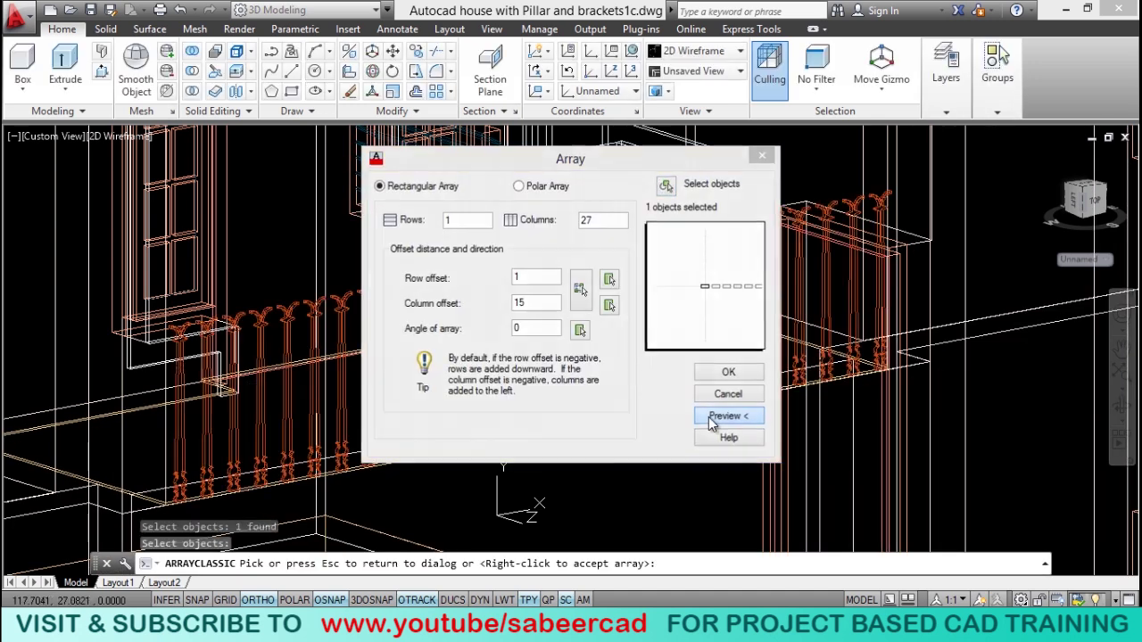
click(709, 417)
right_click(648, 456)
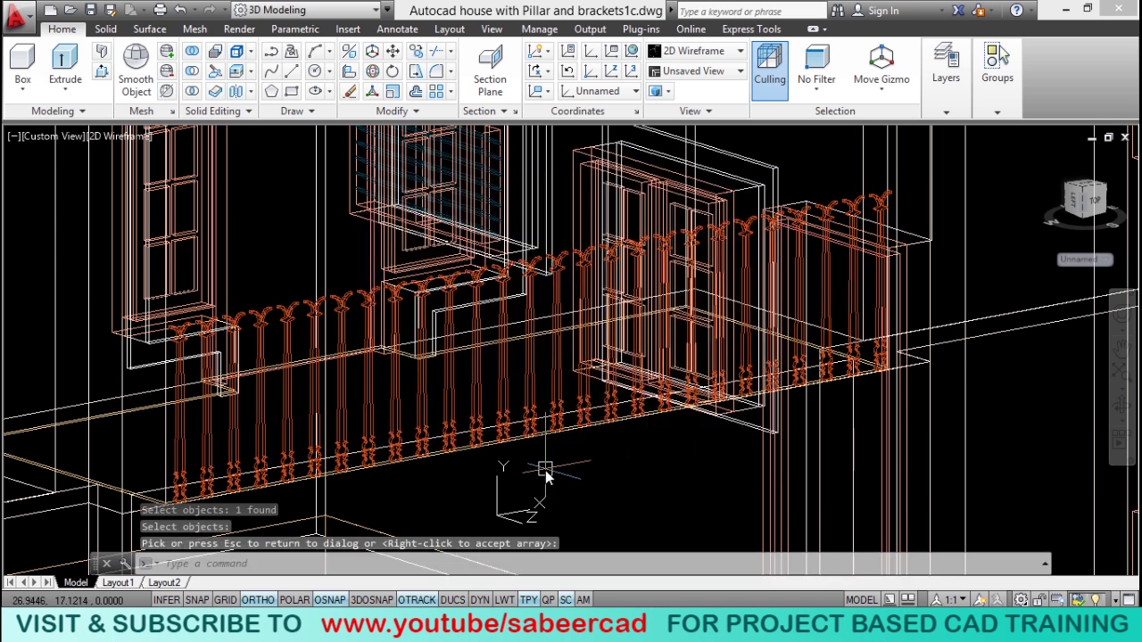
shift+middle_drag(471, 395, 437, 424)
Step: Show the model in the Realistic visual style and zoom to inspect the baluster row
click(116, 146)
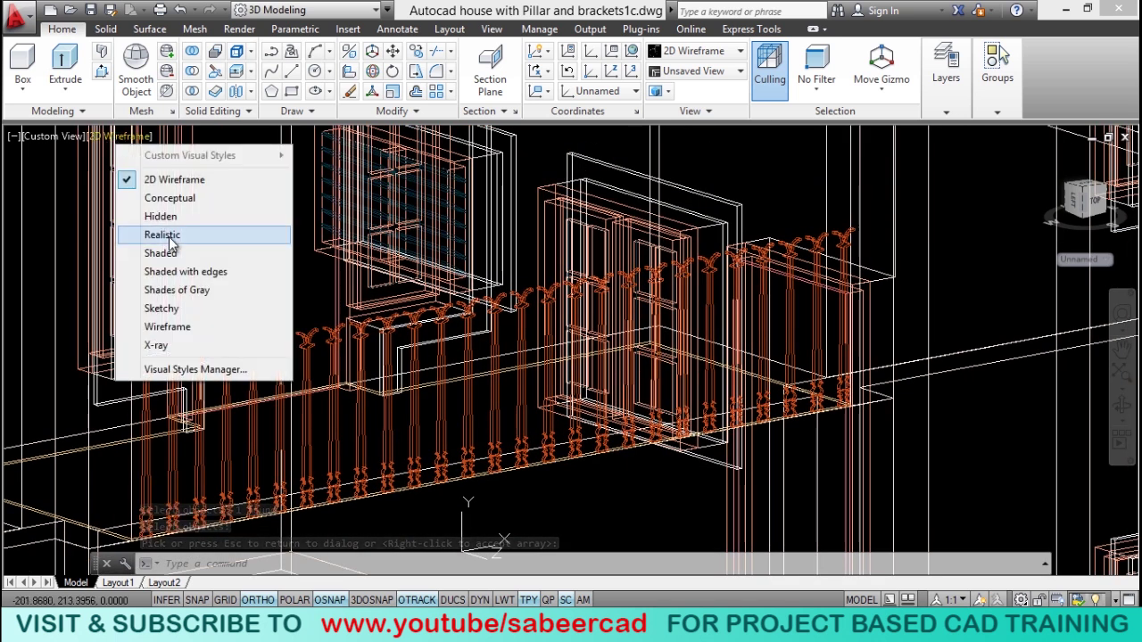
click(152, 233)
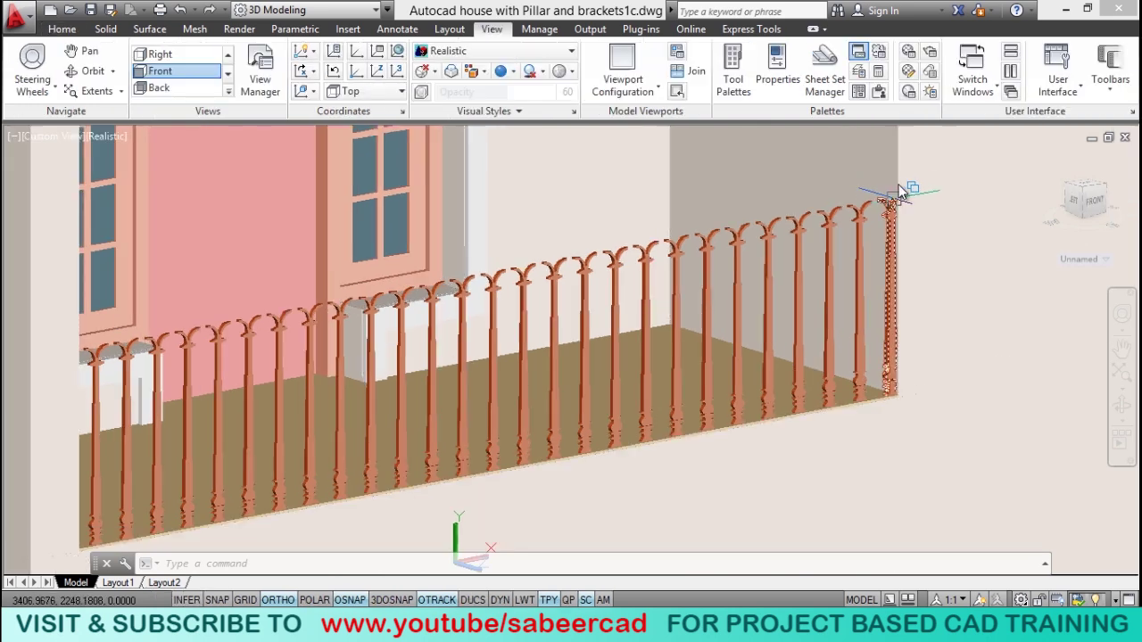
scroll(901, 205, up, 8)
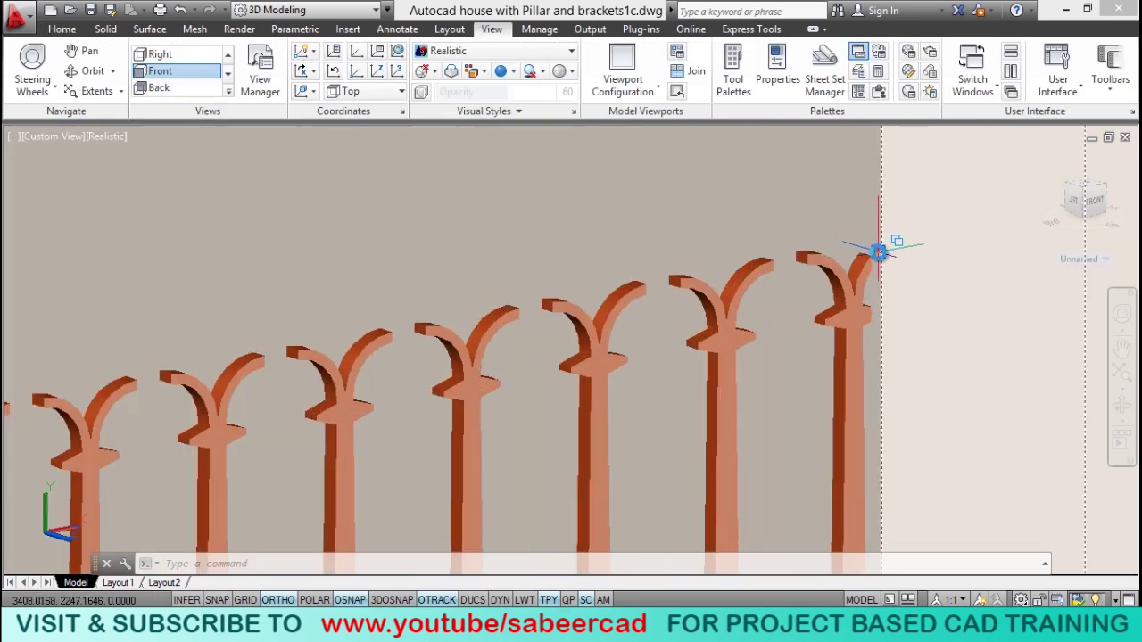
scroll(899, 223, down, 6)
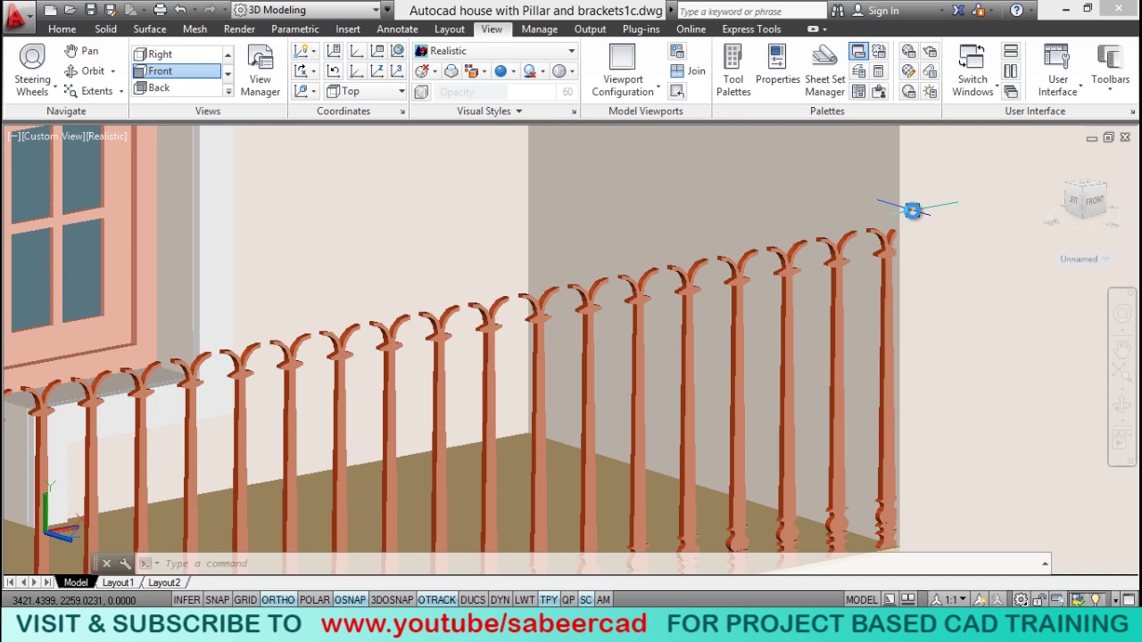
scroll(920, 228, up, 3)
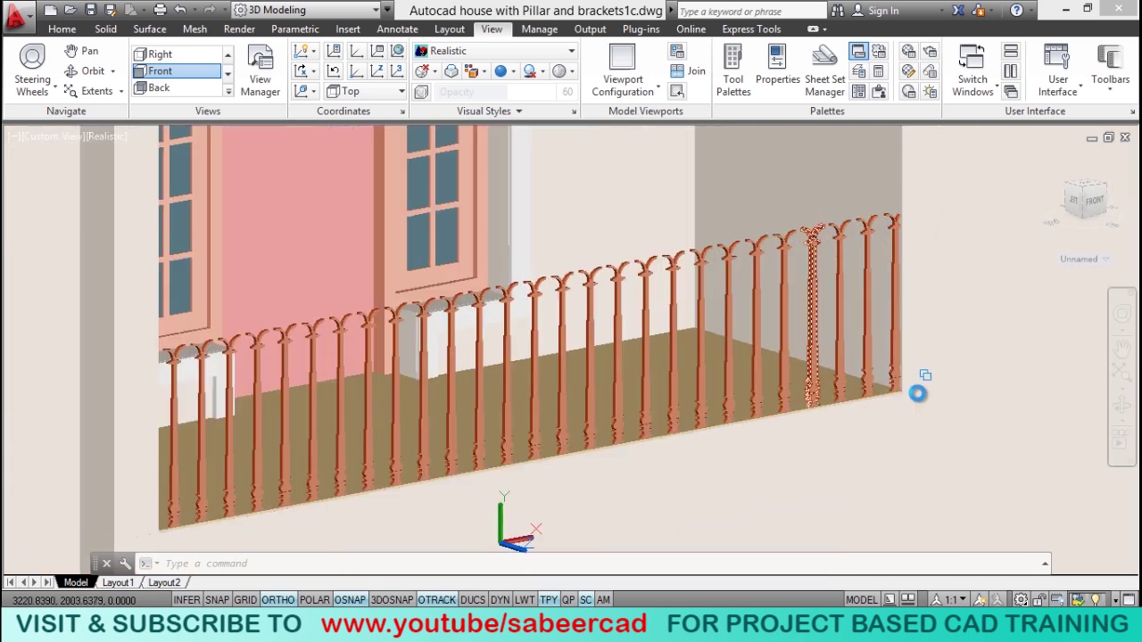
Step: Switch back to 2D Wireframe and view the house from the Front
click(105, 138)
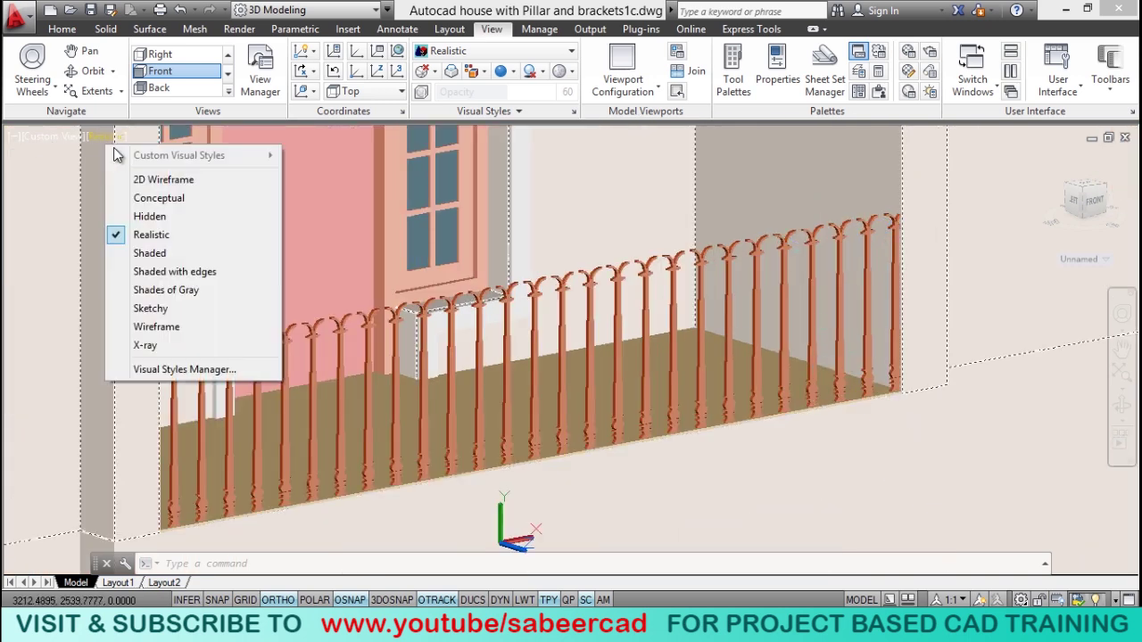
click(161, 181)
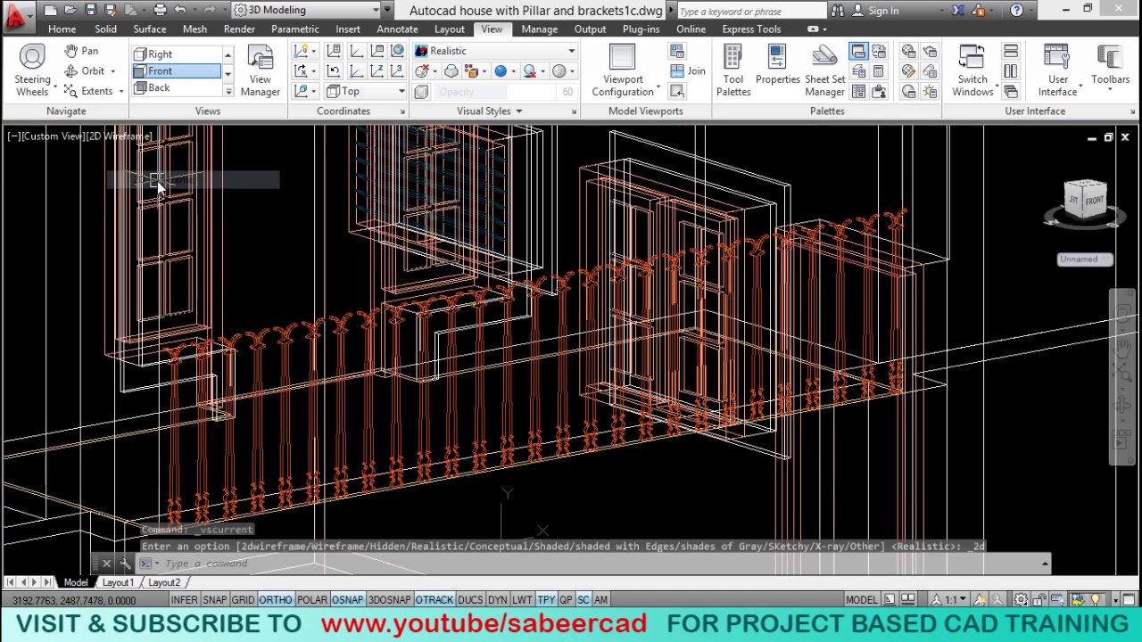
click(157, 73)
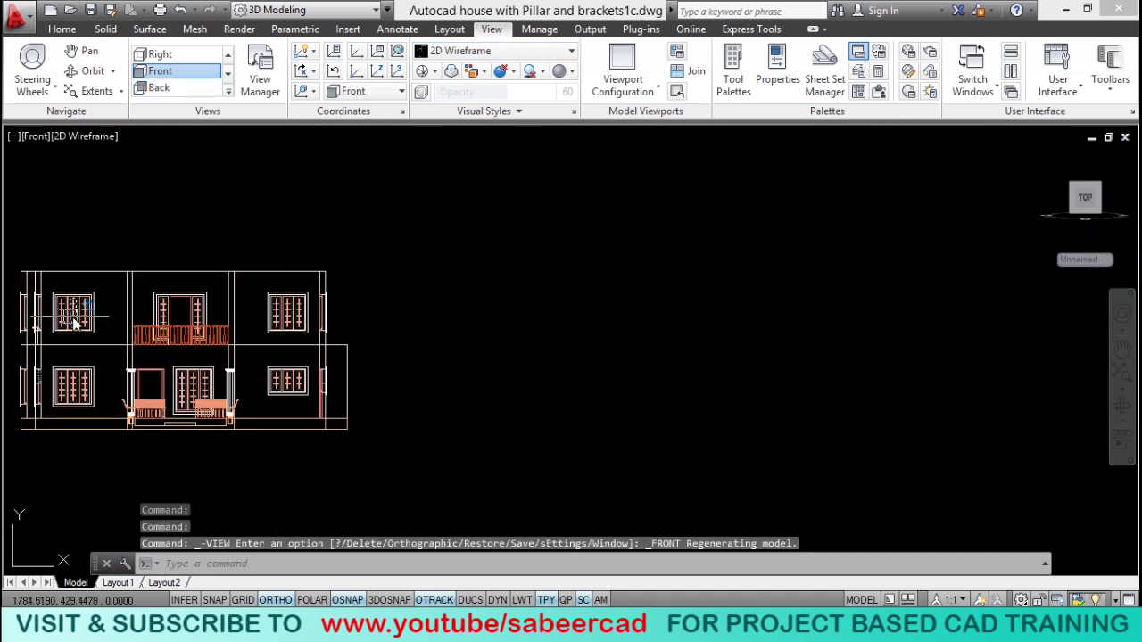
scroll(276, 375, up, 10)
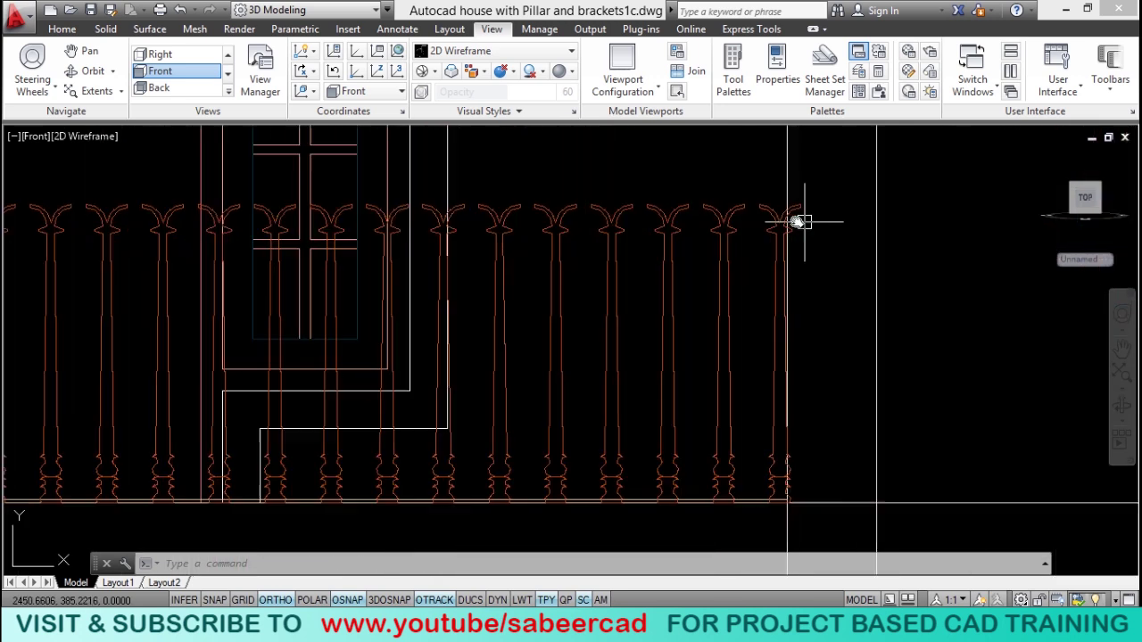
Step: Start Move, window-select all 28 balusters, and set the base point on the end baluster
scroll(797, 221, up, 4)
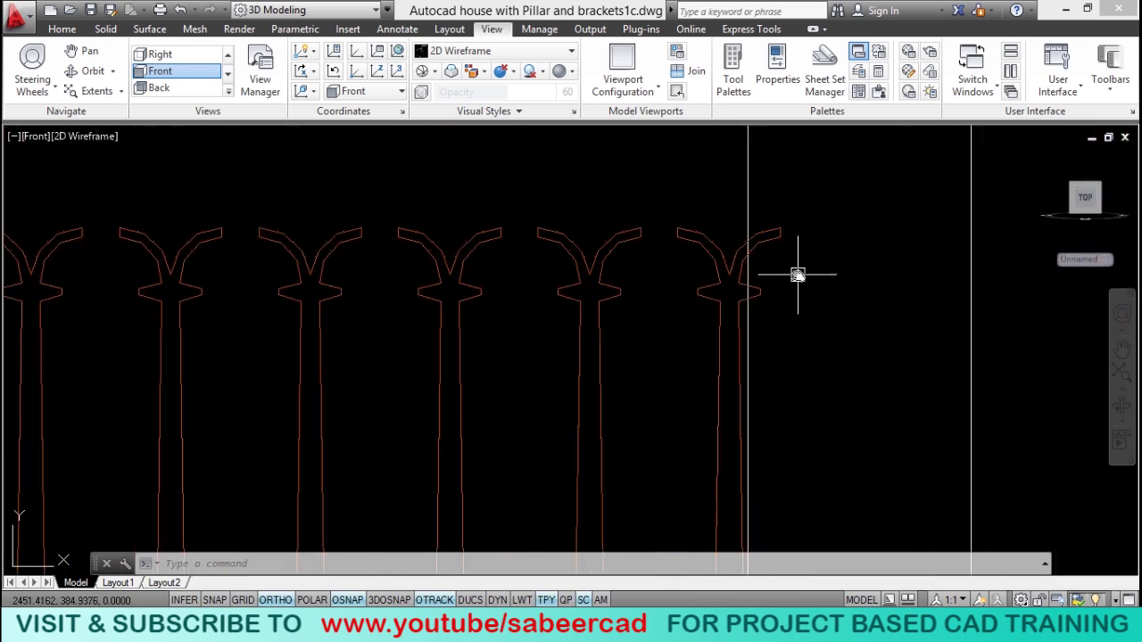
scroll(727, 253, down, 4)
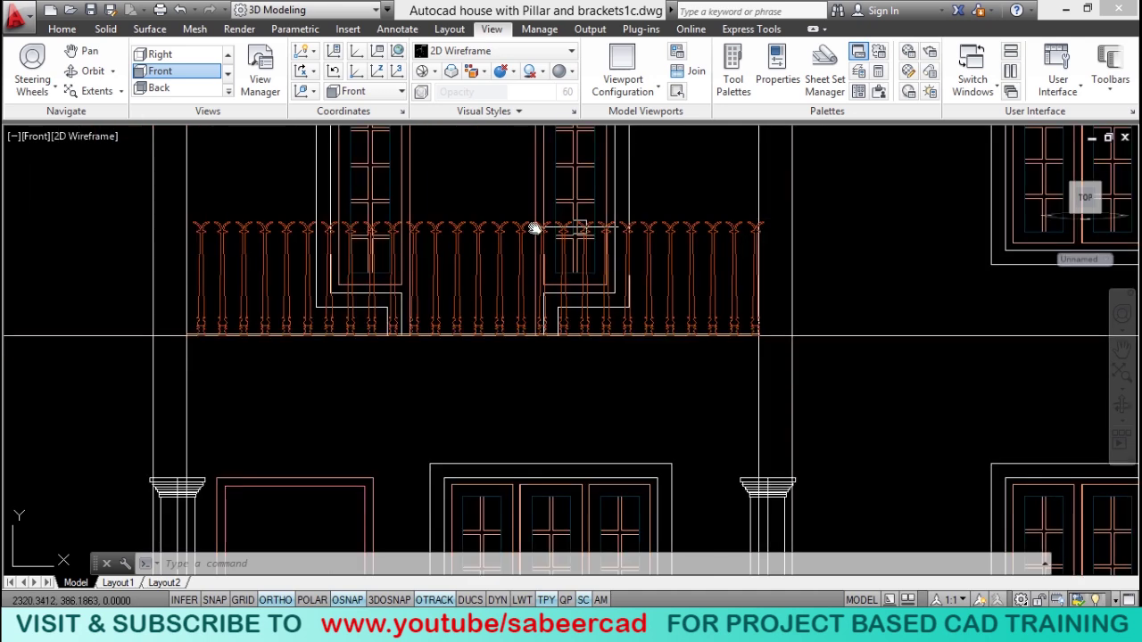
middle_drag(534, 229, 602, 250)
click(603, 250)
click(61, 29)
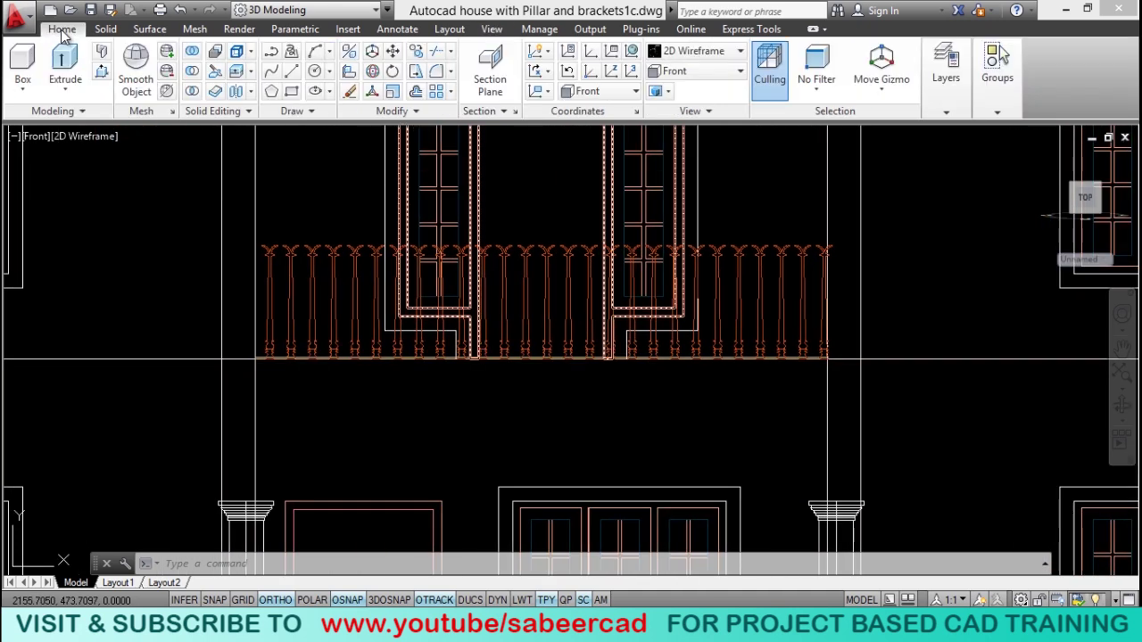
click(393, 51)
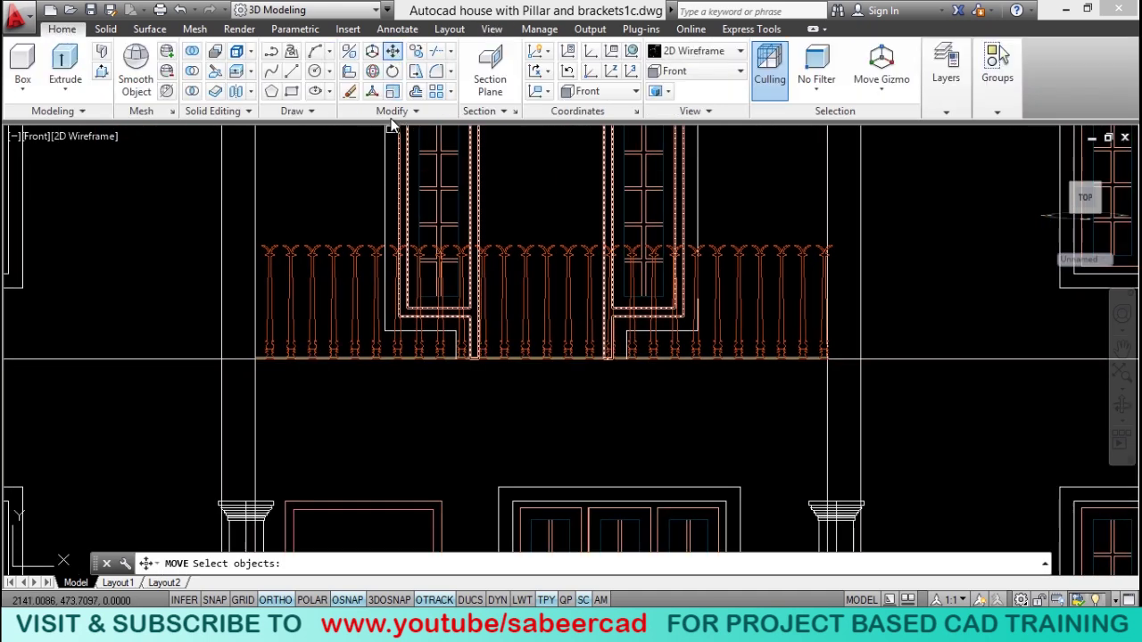
click(241, 228)
click(890, 402)
scroll(837, 232, up, 2)
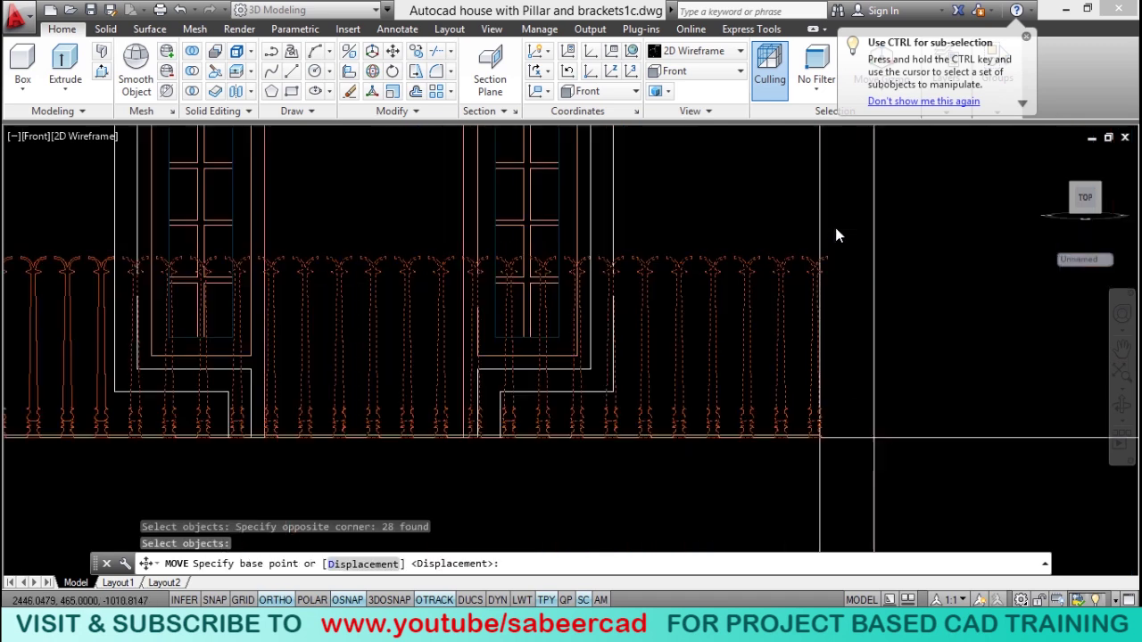
scroll(815, 303, up, 3)
click(798, 306)
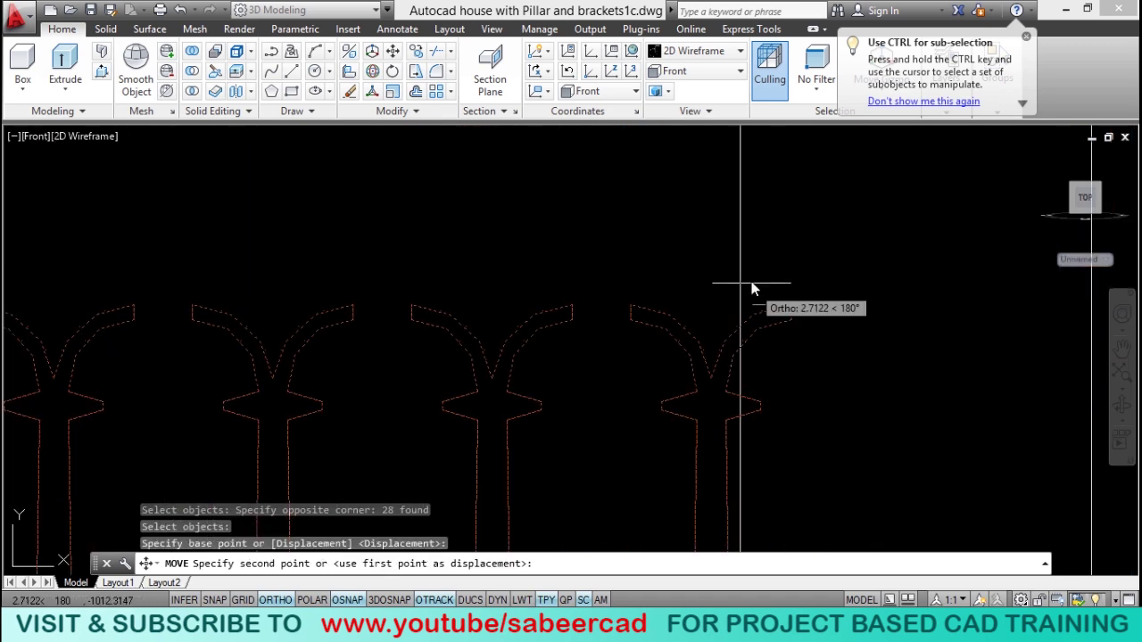
scroll(746, 289, down, 2)
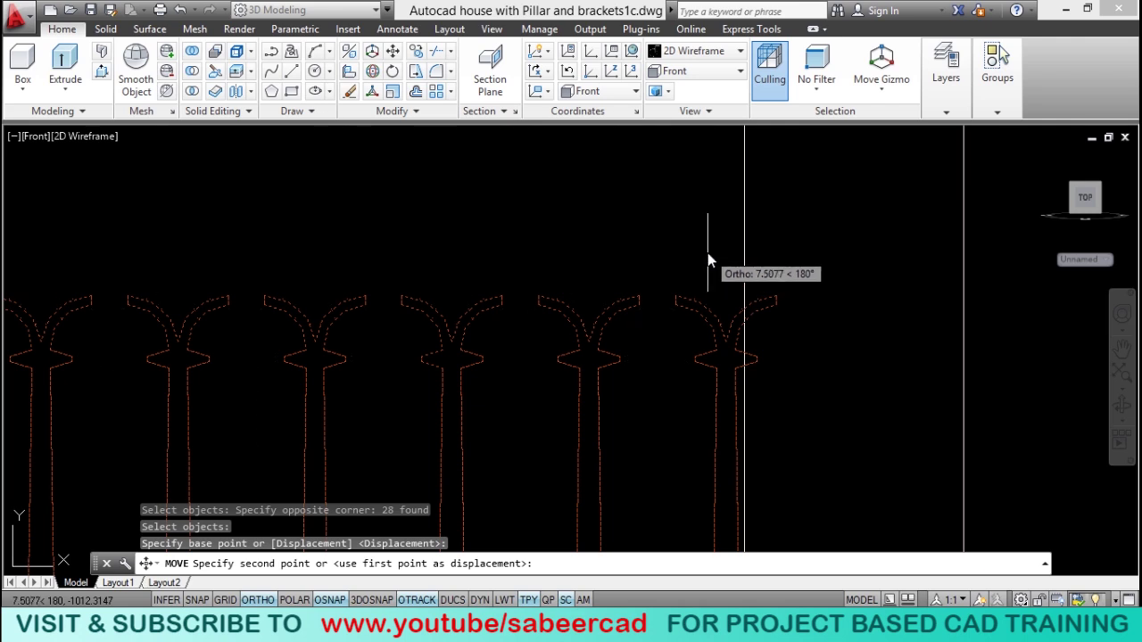
Step: Place the row against the vertical wall line using a .YZ filter and Nearest snap
shift+right_click(707, 253)
mouse_move(816, 274)
click(912, 372)
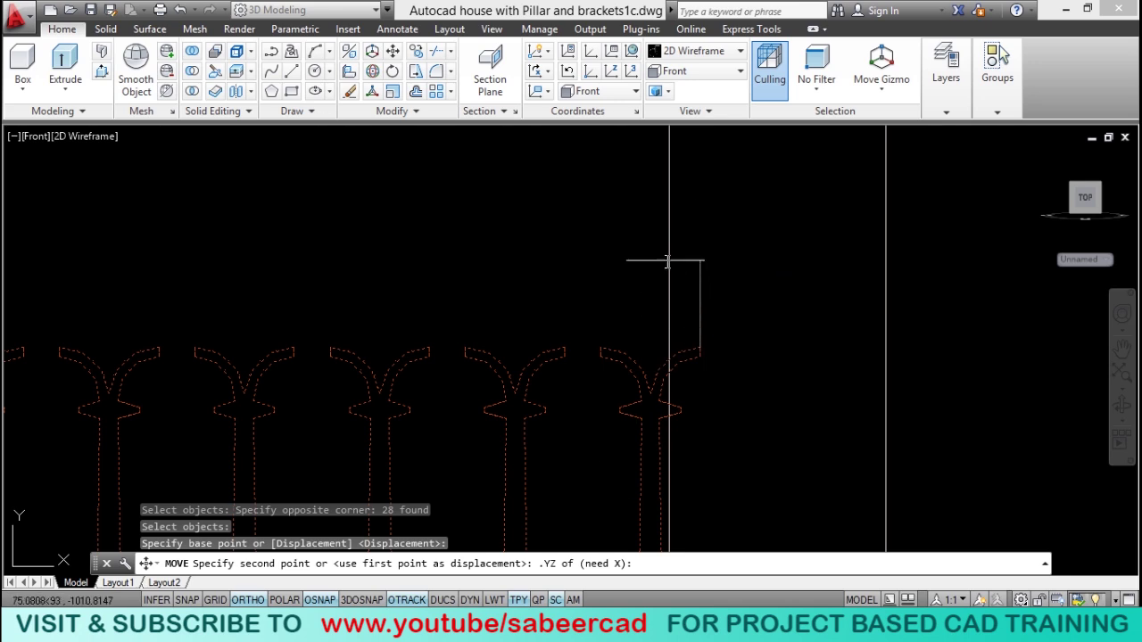
shift+right_click(678, 240)
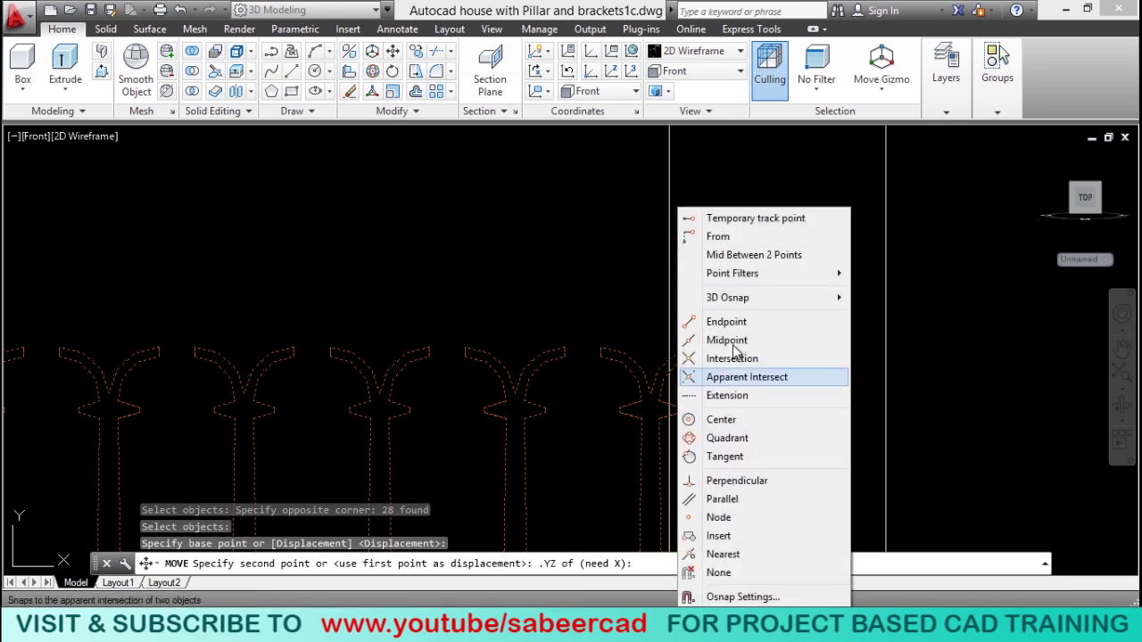
click(736, 554)
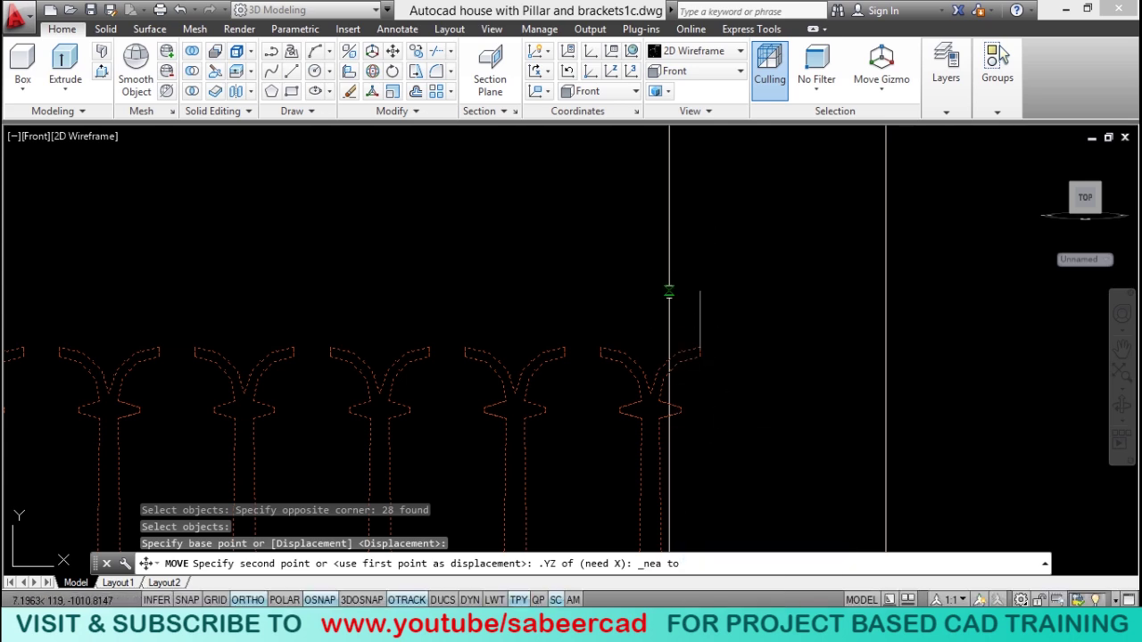
click(668, 291)
scroll(678, 280, down, 4)
scroll(657, 313, down, 2)
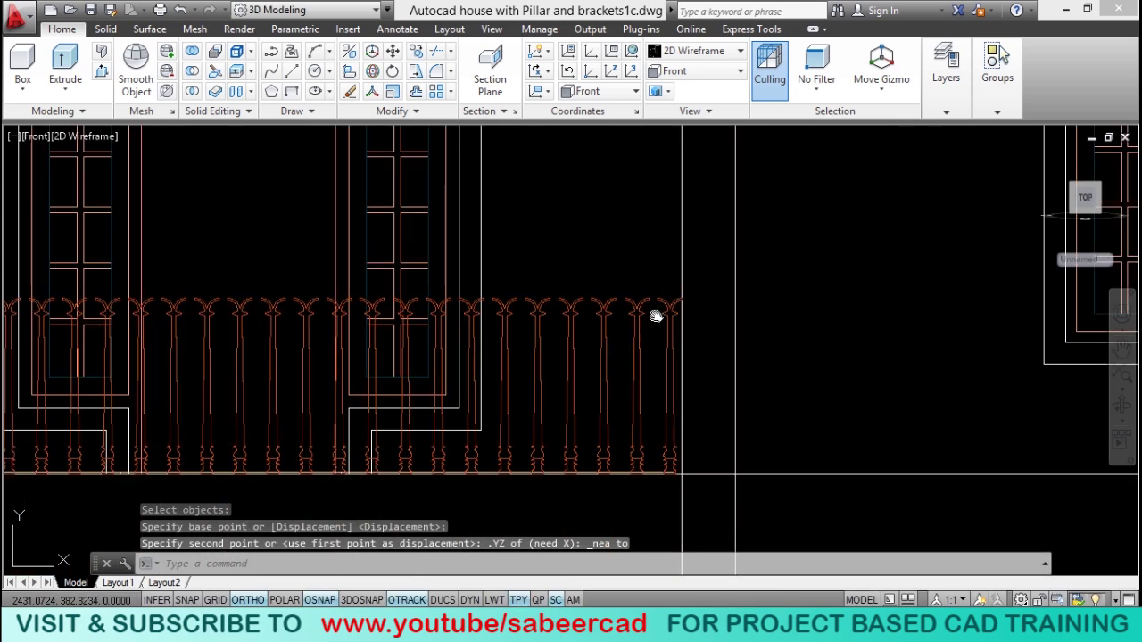
scroll(976, 331, up, 2)
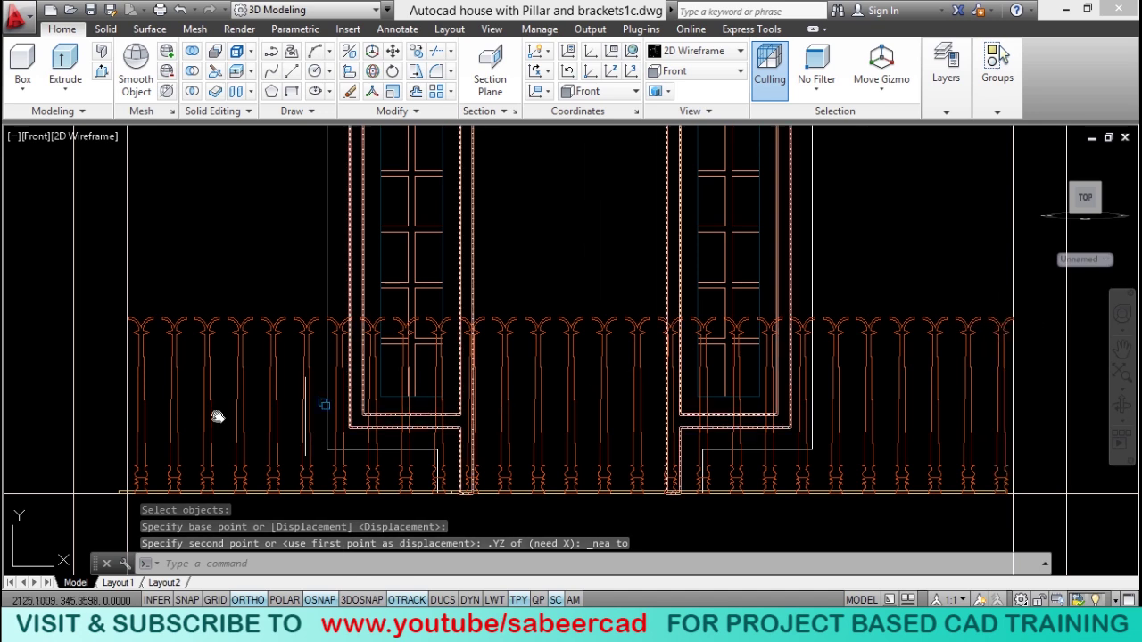
scroll(432, 350, down, 3)
scroll(410, 345, up, 3)
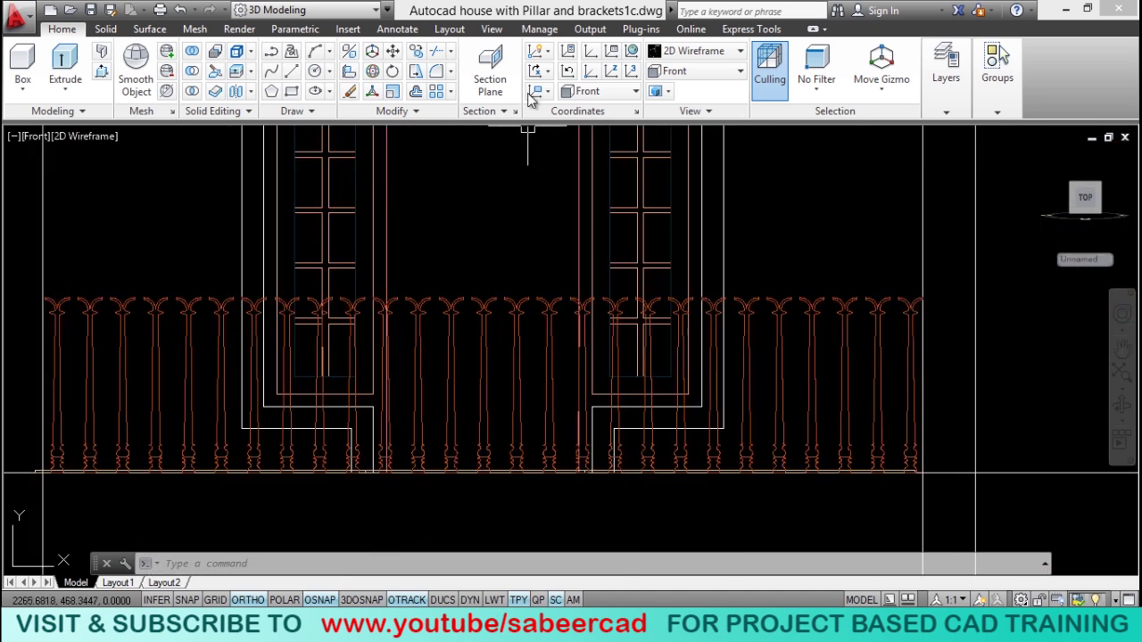
Step: Switch to the Southwest Isometric view and set the Realistic visual style
click(493, 29)
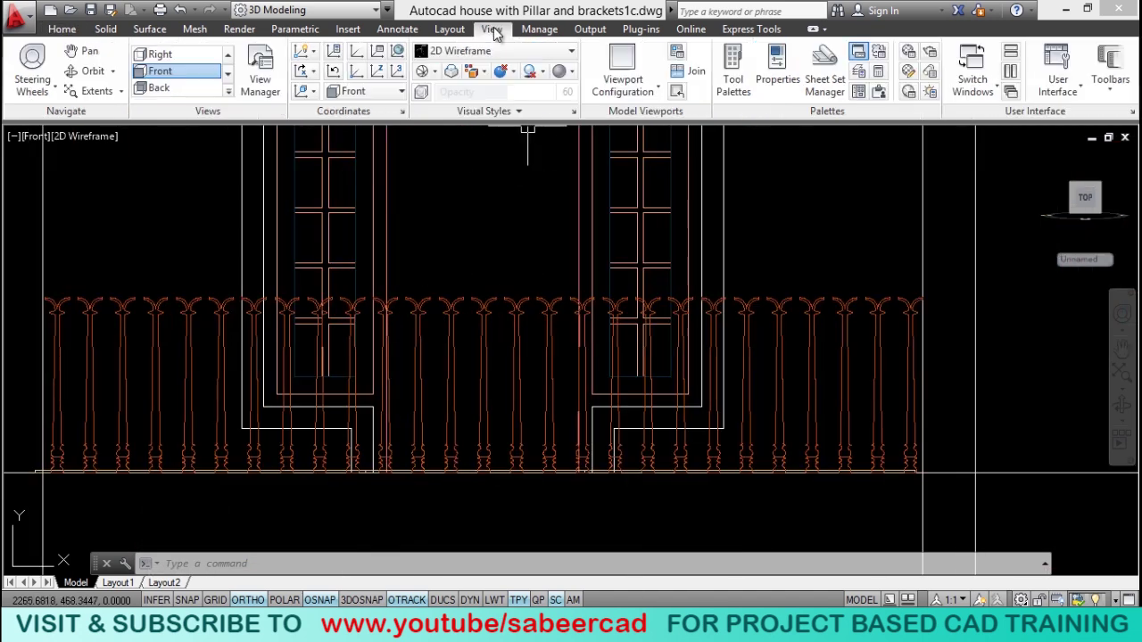
click(228, 72)
click(187, 54)
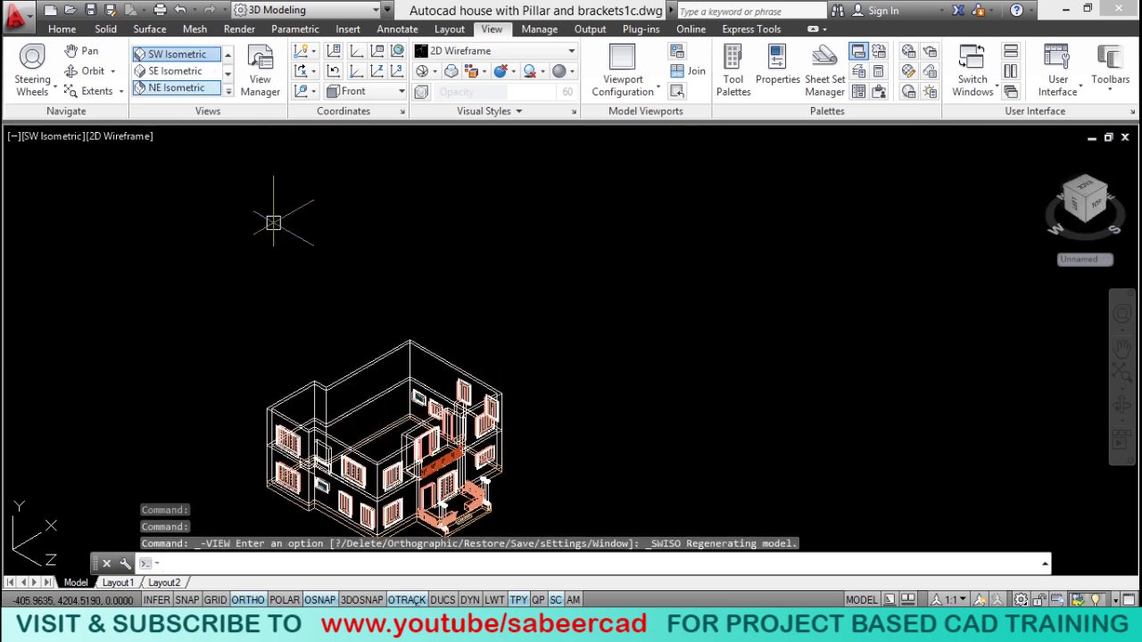
scroll(431, 487, up, 5)
scroll(516, 359, up, 4)
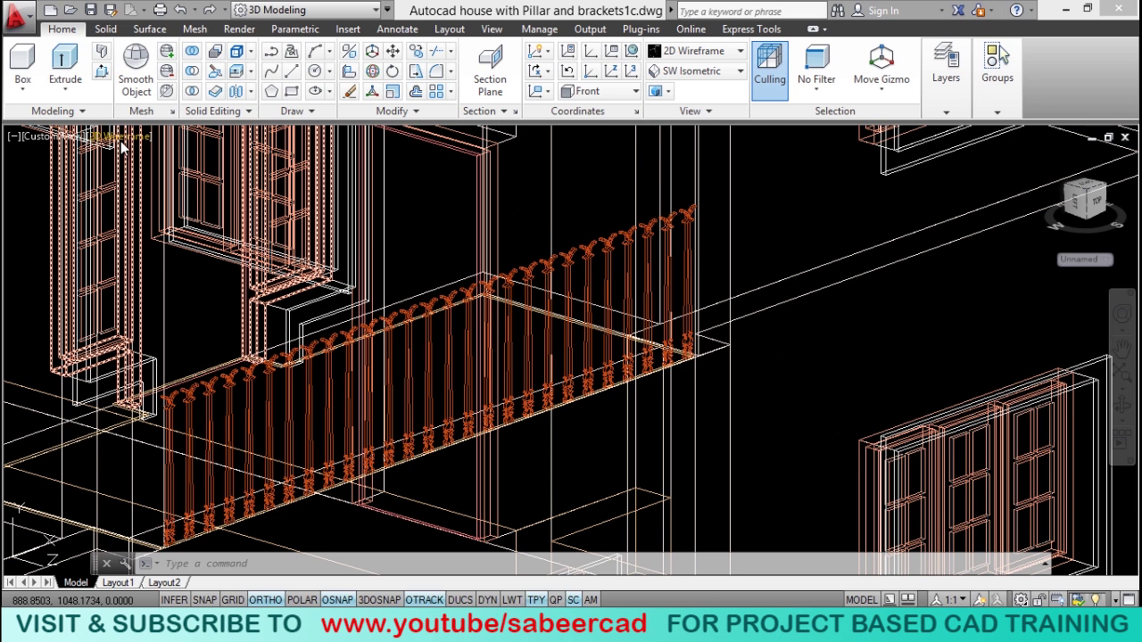
click(114, 138)
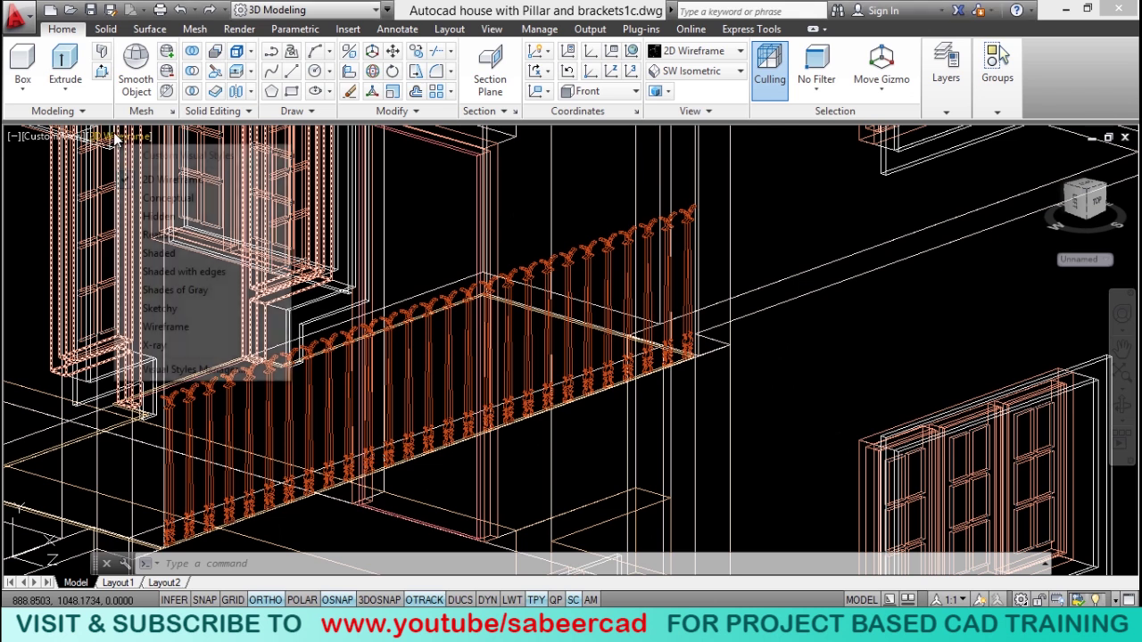
click(170, 234)
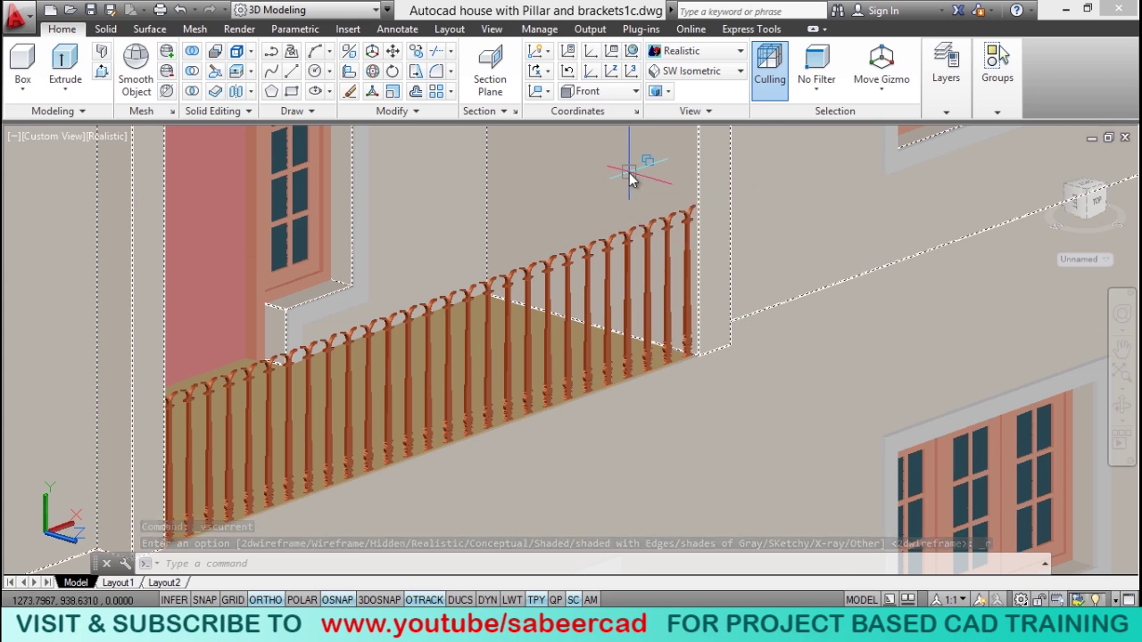
Step: With DUCS on, draw a 3.5 by 7 rectangle on the wall face
click(293, 92)
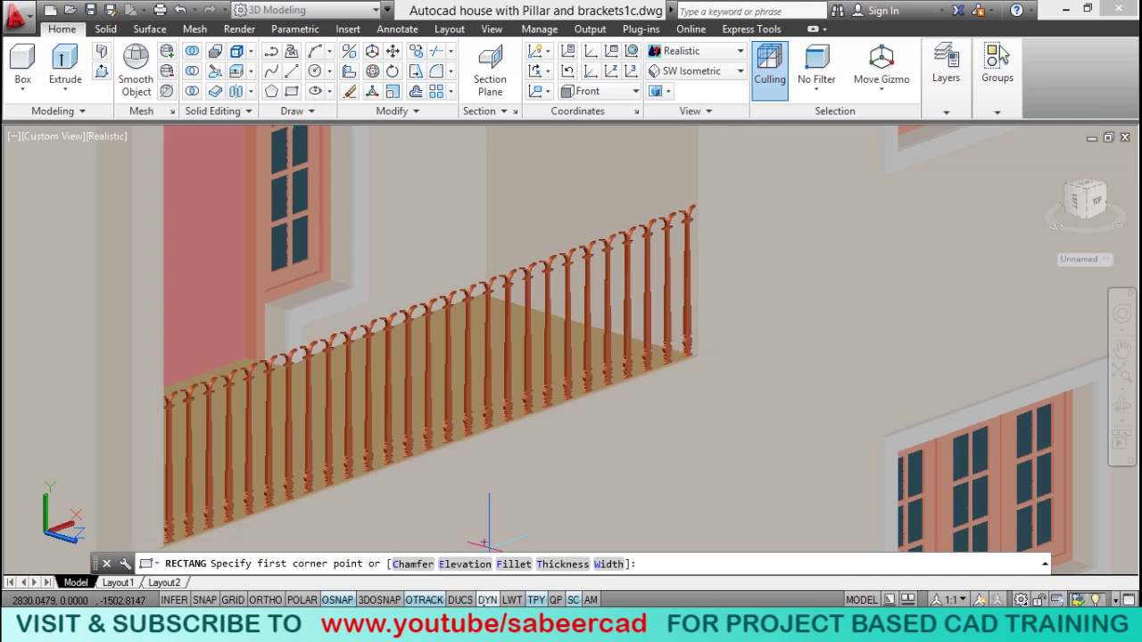
click(460, 600)
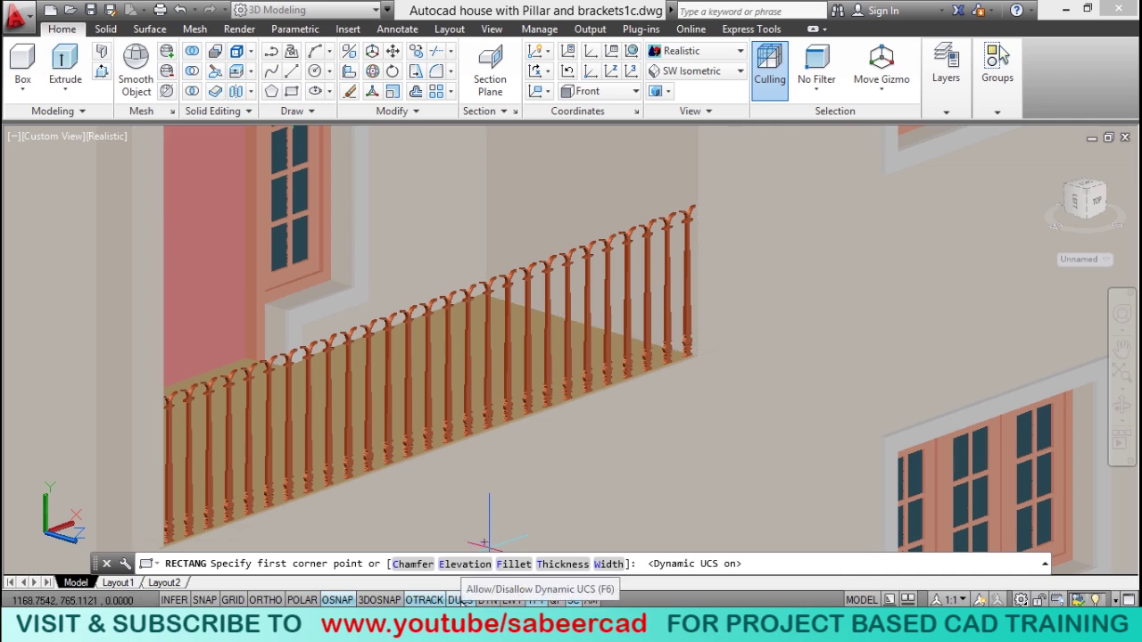
scroll(580, 308, up, 2)
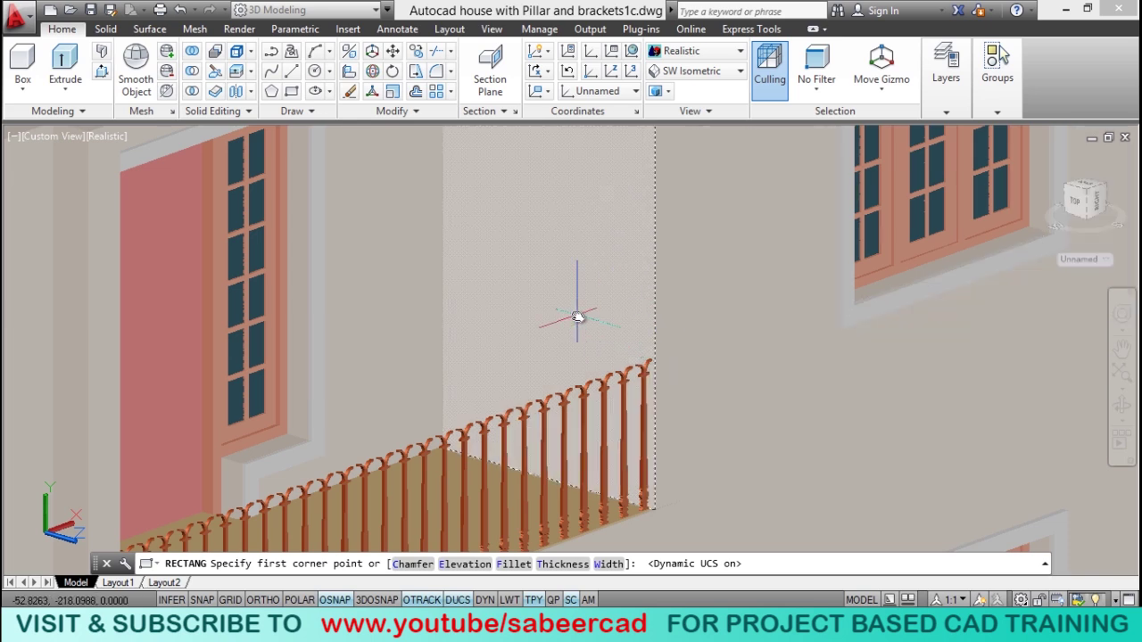
scroll(607, 337, up, 2)
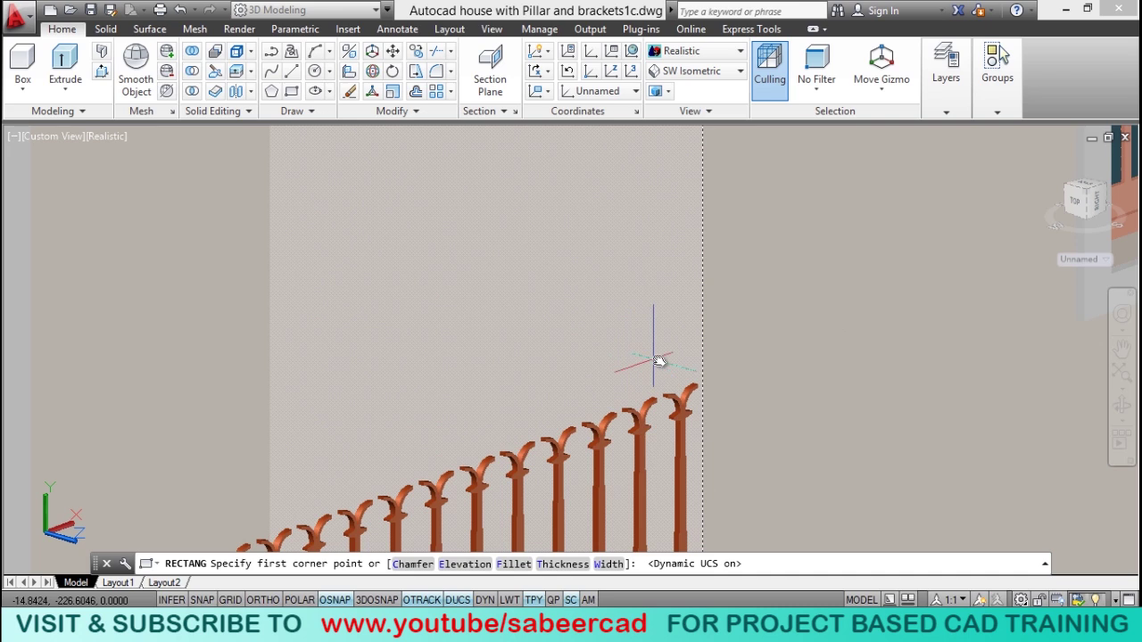
click(604, 339)
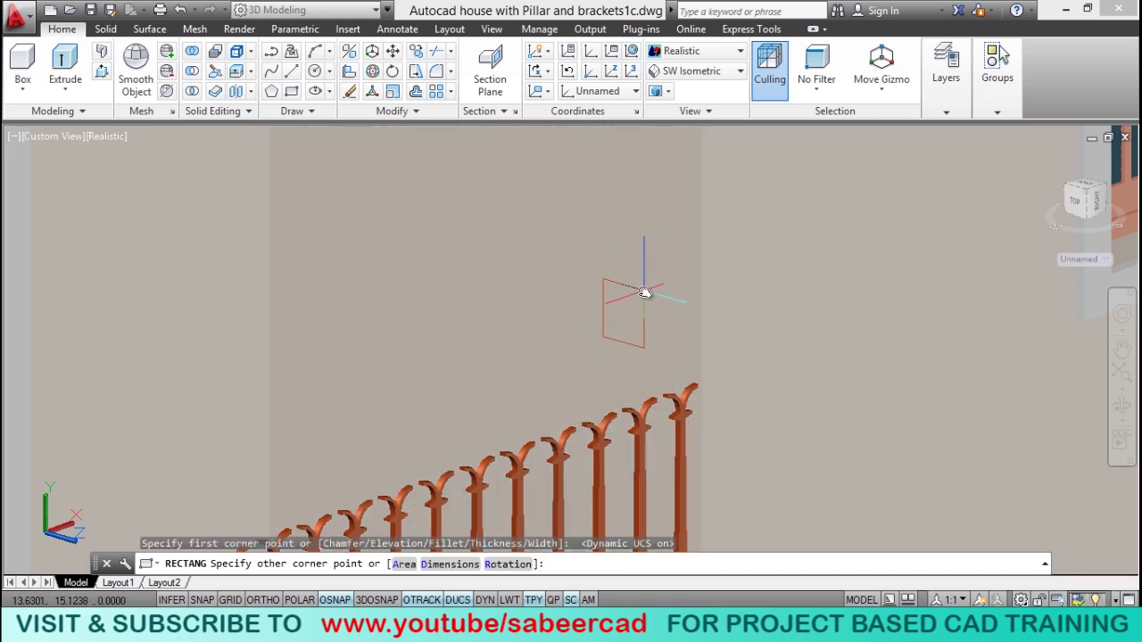
click(449, 565)
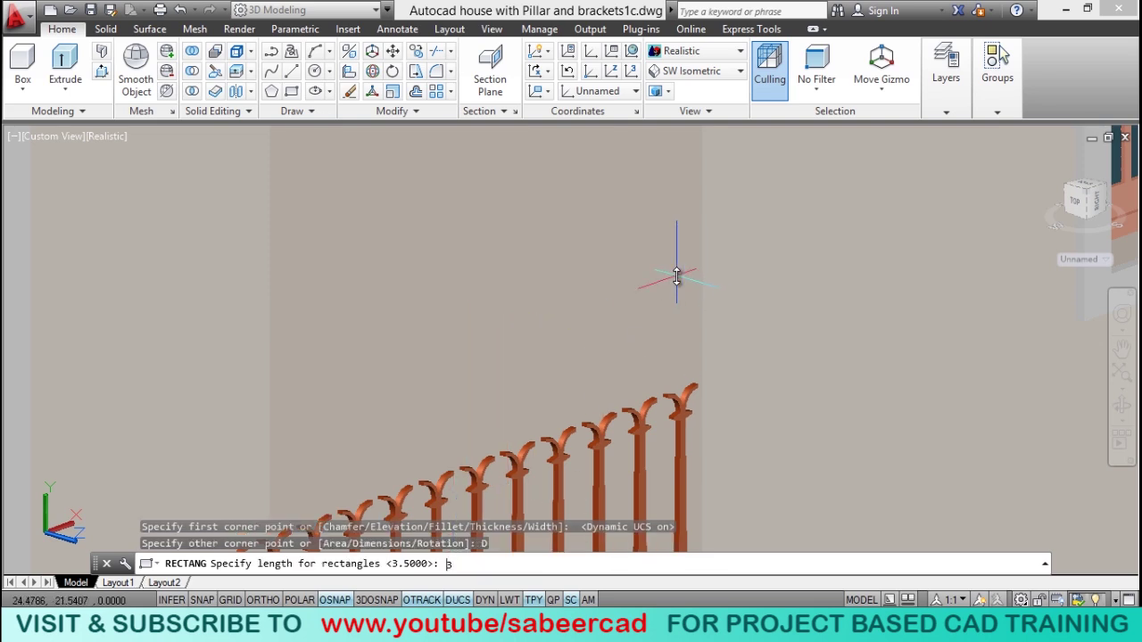
text(3.5)
key(Return)
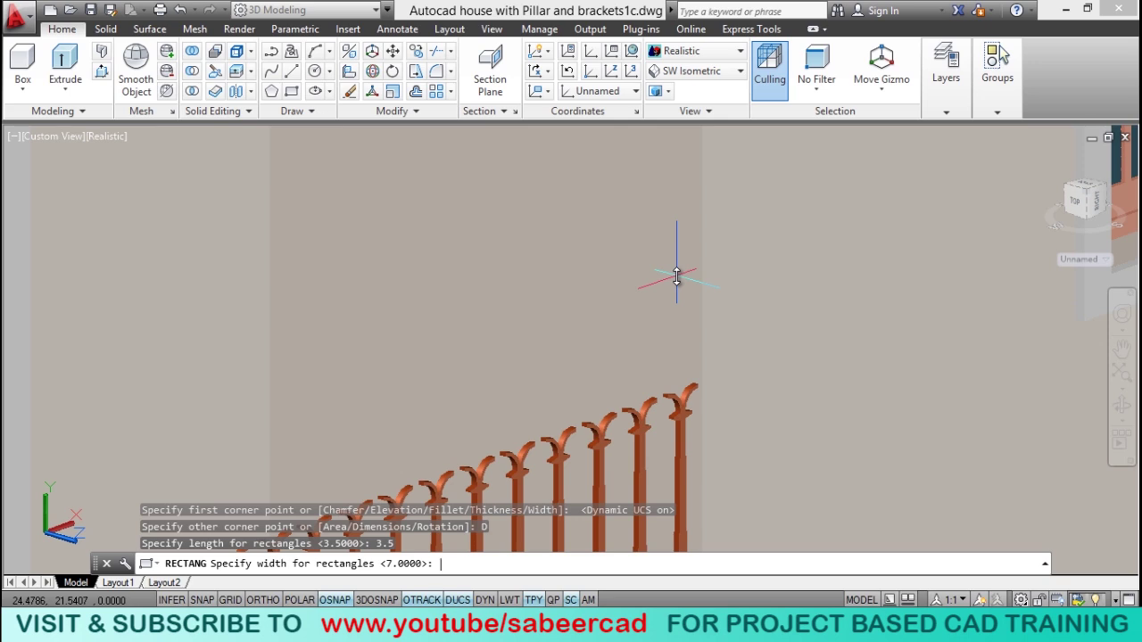
text(7)
key(Return)
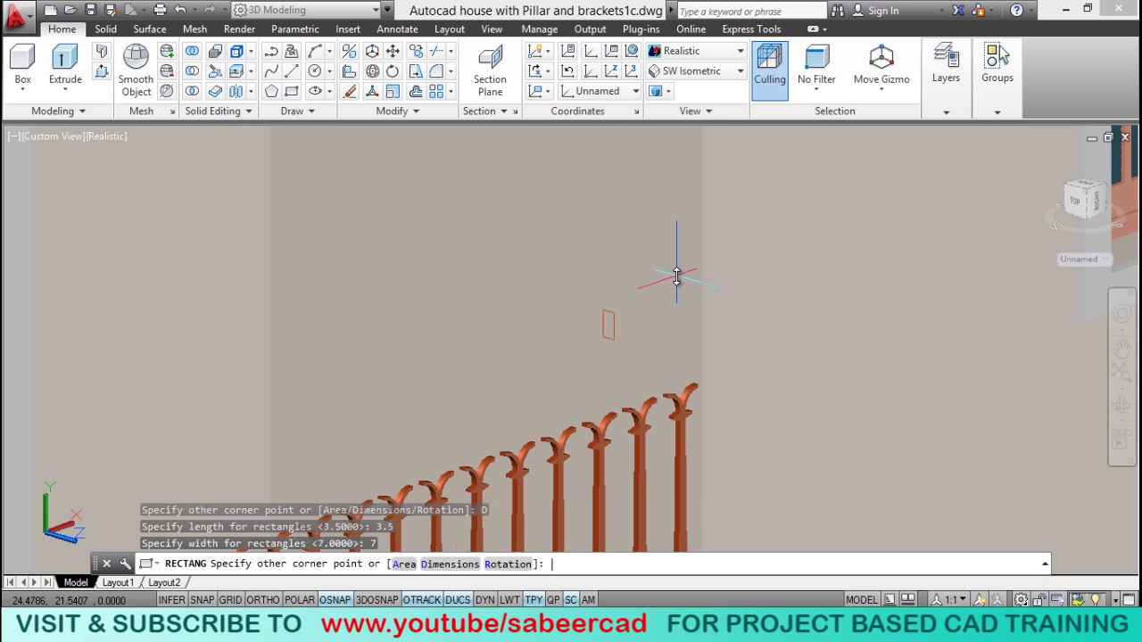
click(631, 305)
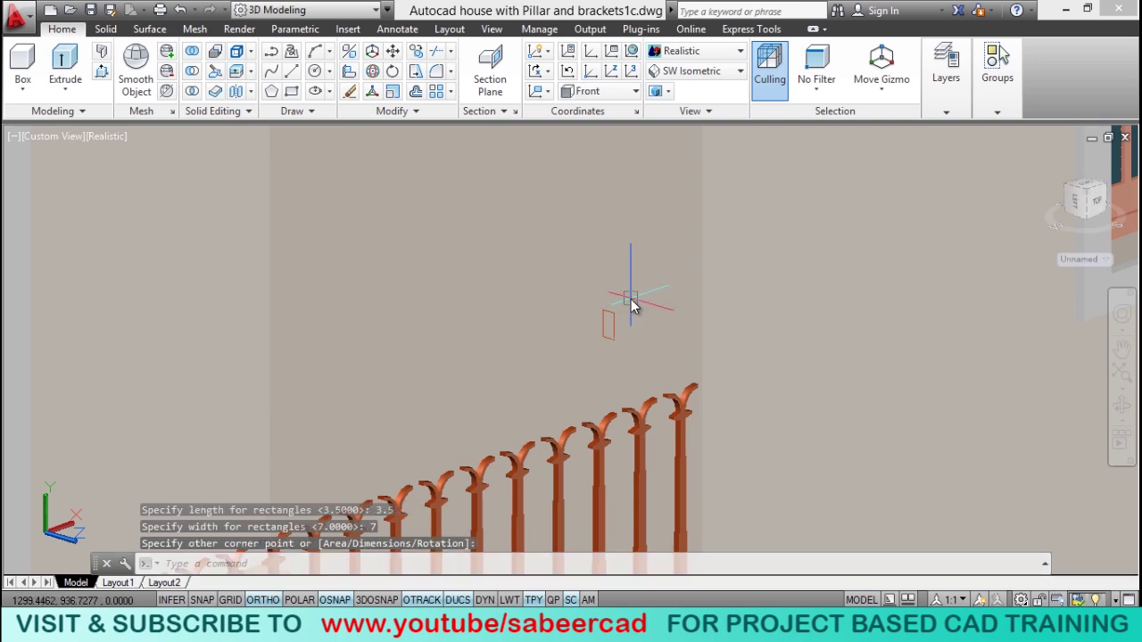
scroll(617, 355, up, 3)
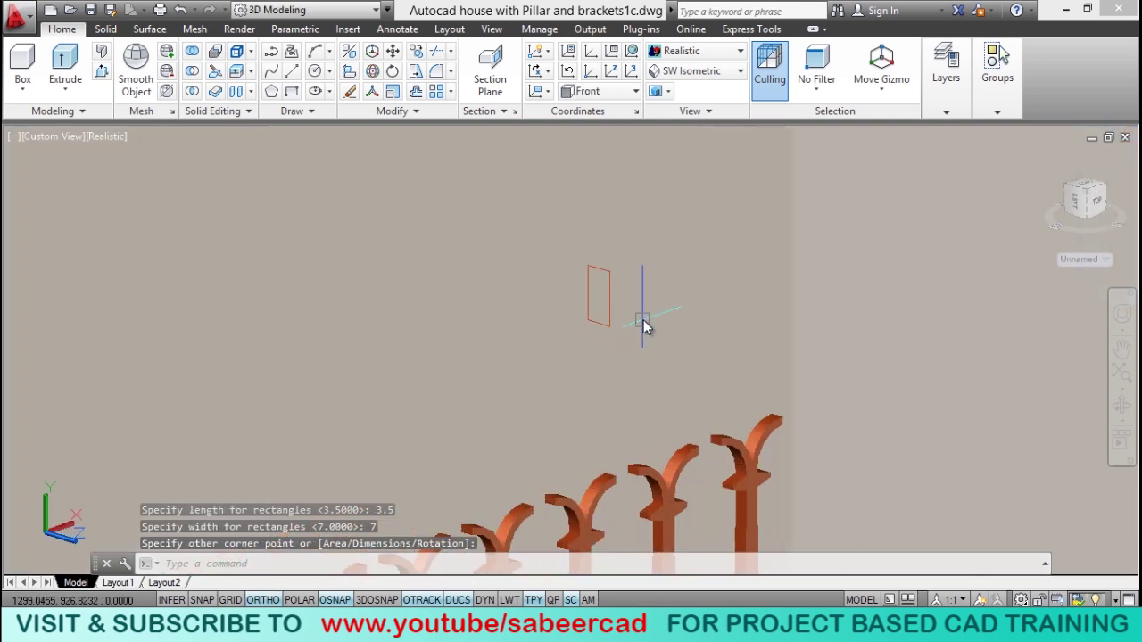
mouse_move(645, 324)
middle_down()
mouse_move(506, 234)
mouse_move(544, 247)
mouse_move(546, 272)
middle_up()
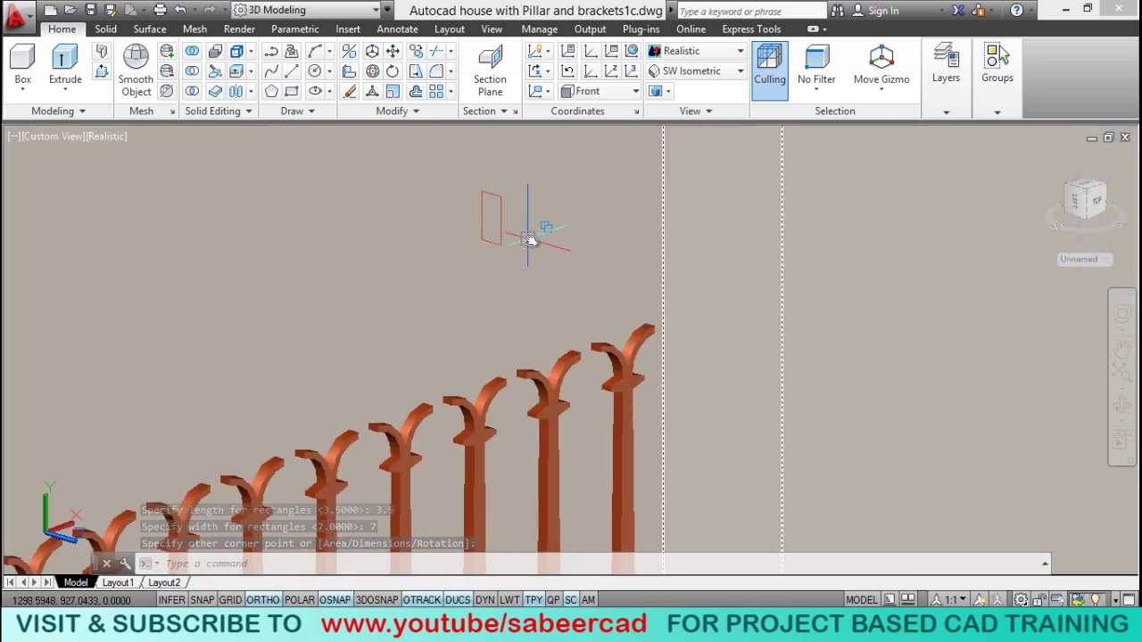
Step: Move the rectangle from its bottom corner onto the last bracket top
click(393, 50)
click(496, 196)
key(Return)
key(Return)
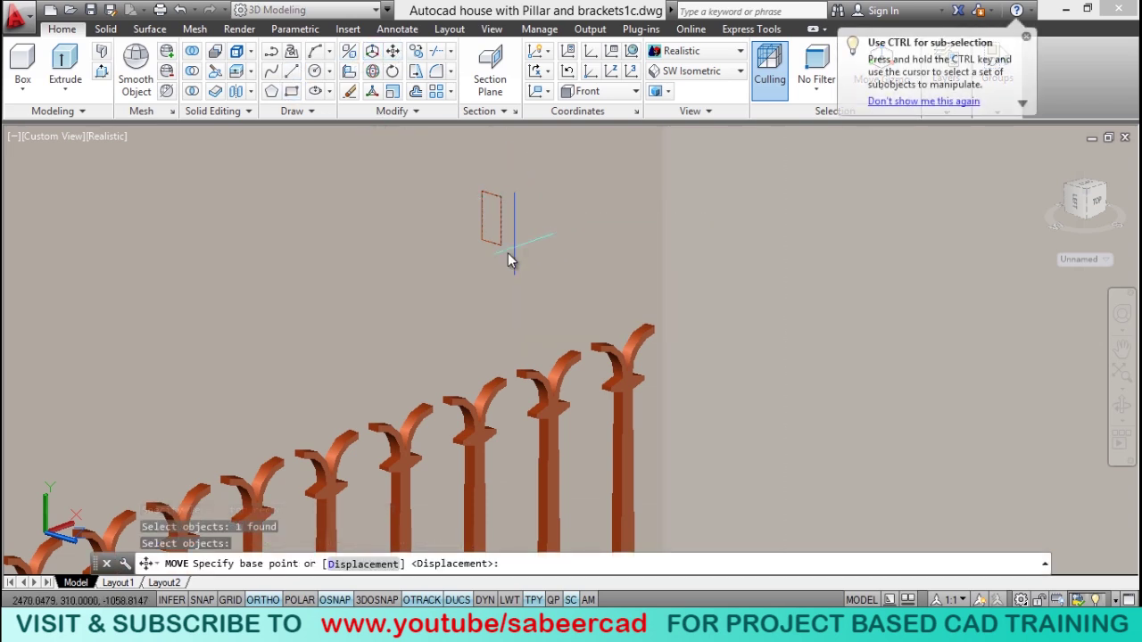
click(492, 243)
scroll(642, 339, up, 2)
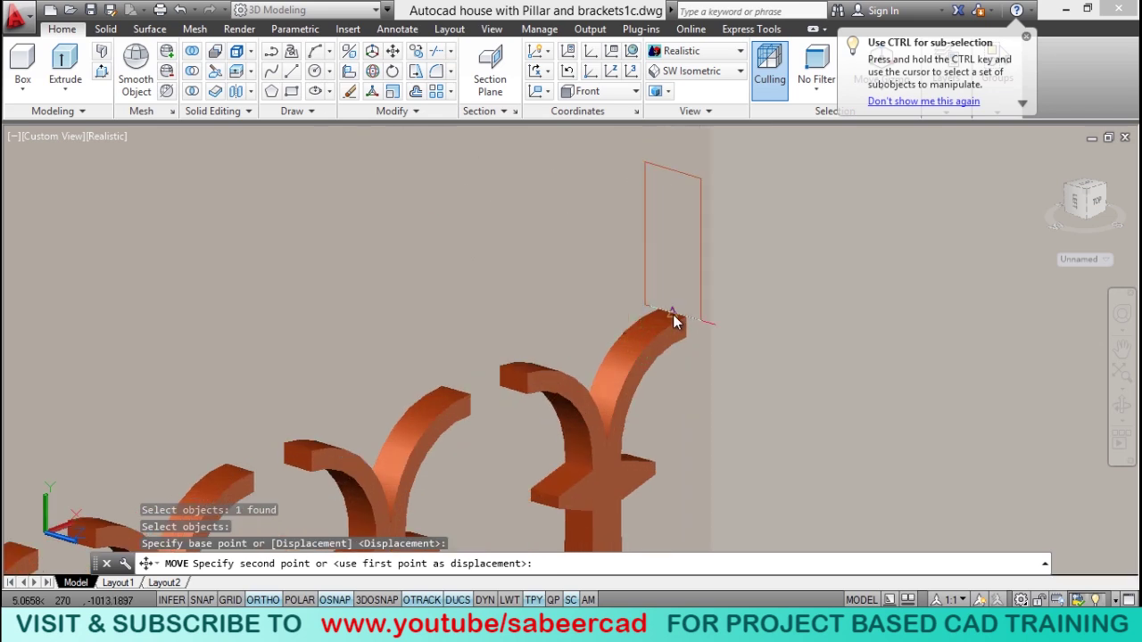
click(674, 313)
scroll(625, 362, down, 2)
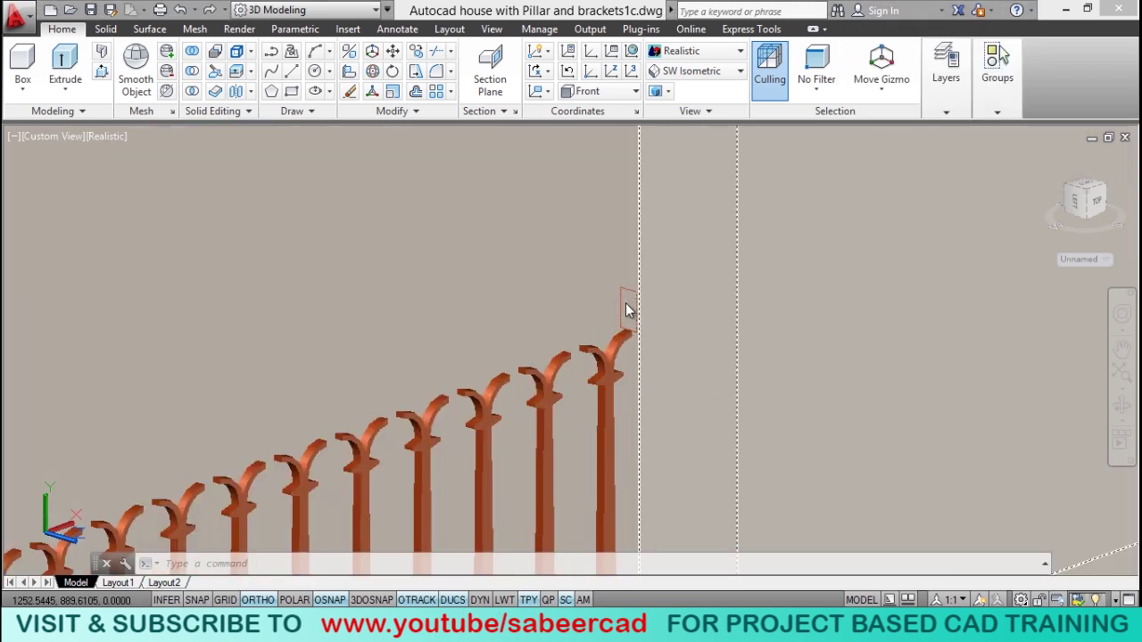
Step: In 2D Wireframe, extrude the rectangle 401 units along the balcony into the handrail
click(105, 138)
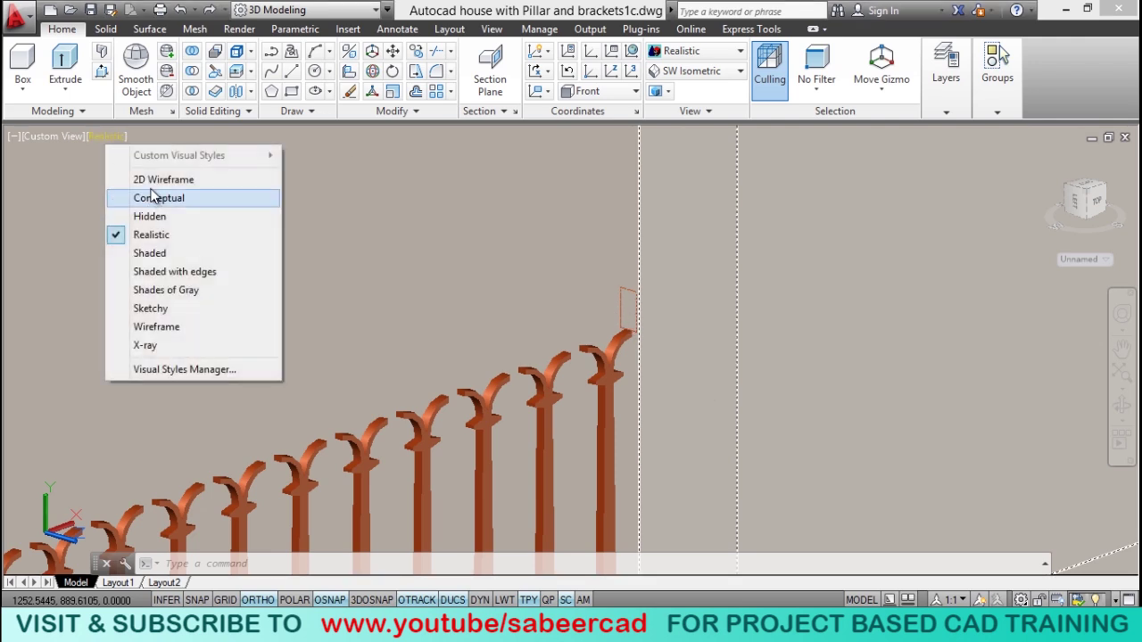
click(148, 179)
click(70, 86)
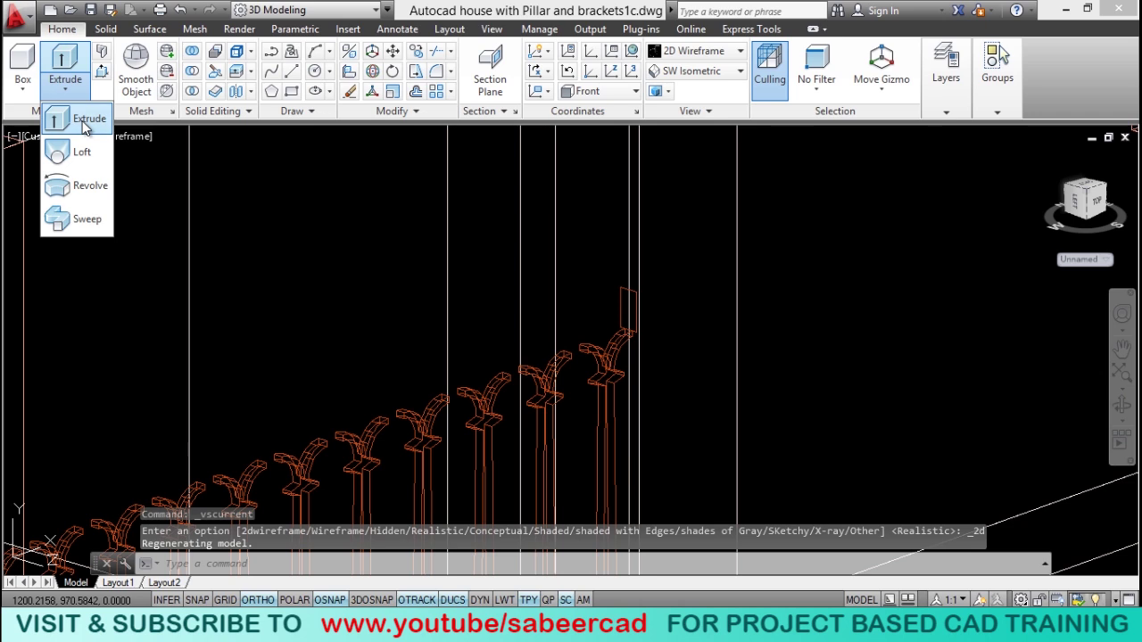
click(76, 116)
click(622, 303)
right_click(622, 303)
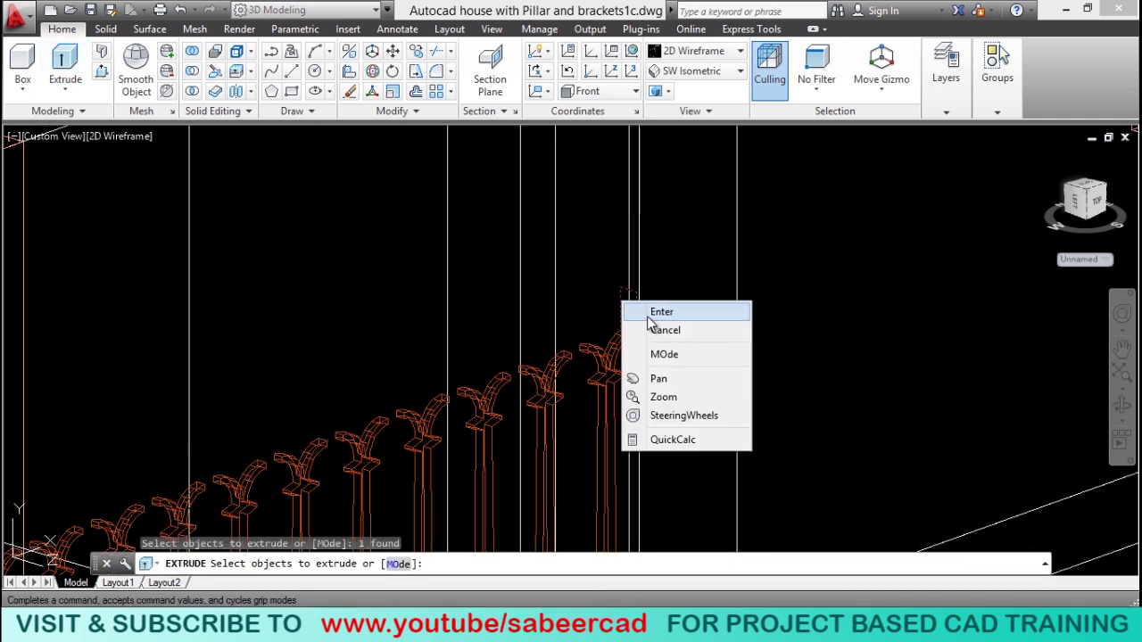
click(656, 308)
scroll(827, 283, down, 5)
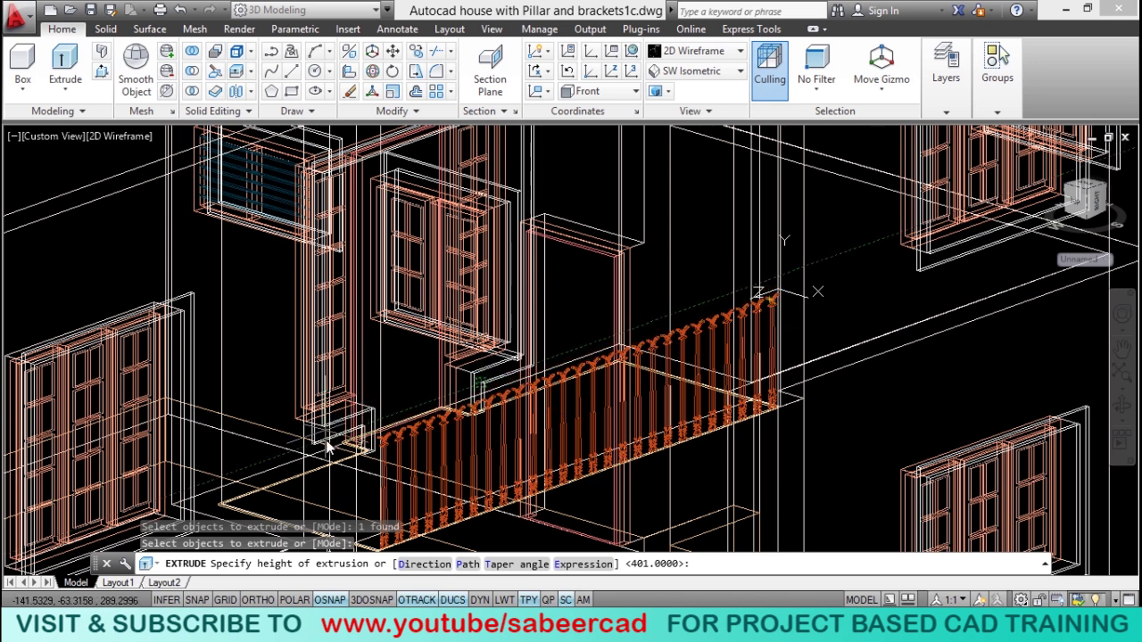
scroll(397, 447, up, 3)
scroll(398, 447, up, 3)
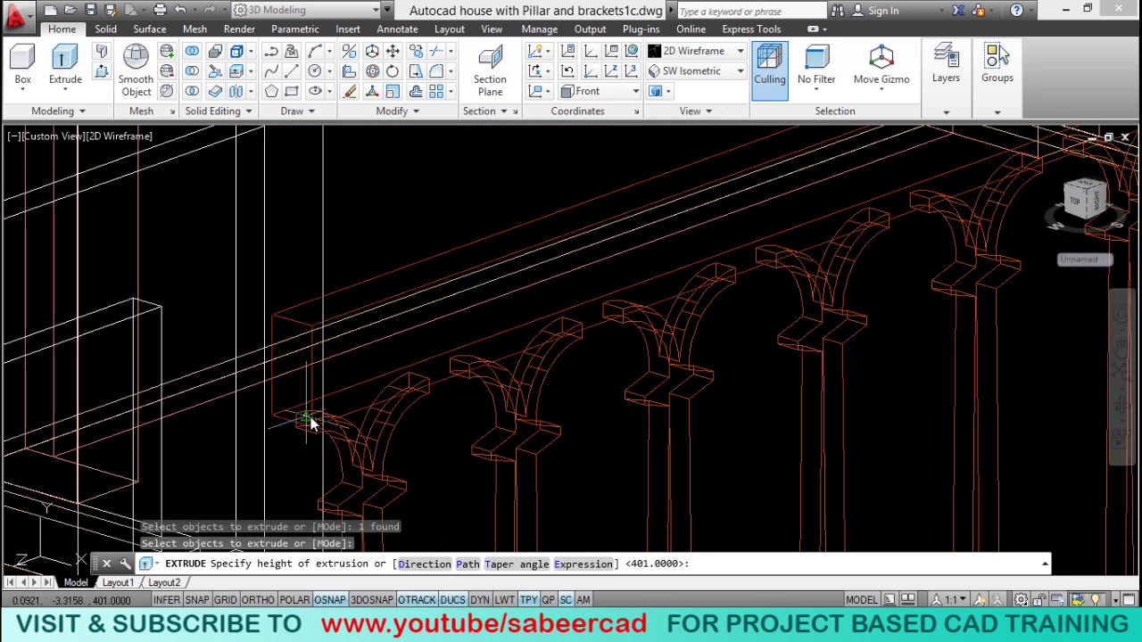
click(310, 424)
Step: Pan to the railing's right end and display it in Realistic style
scroll(236, 420, down, 6)
scroll(242, 388, up, 5)
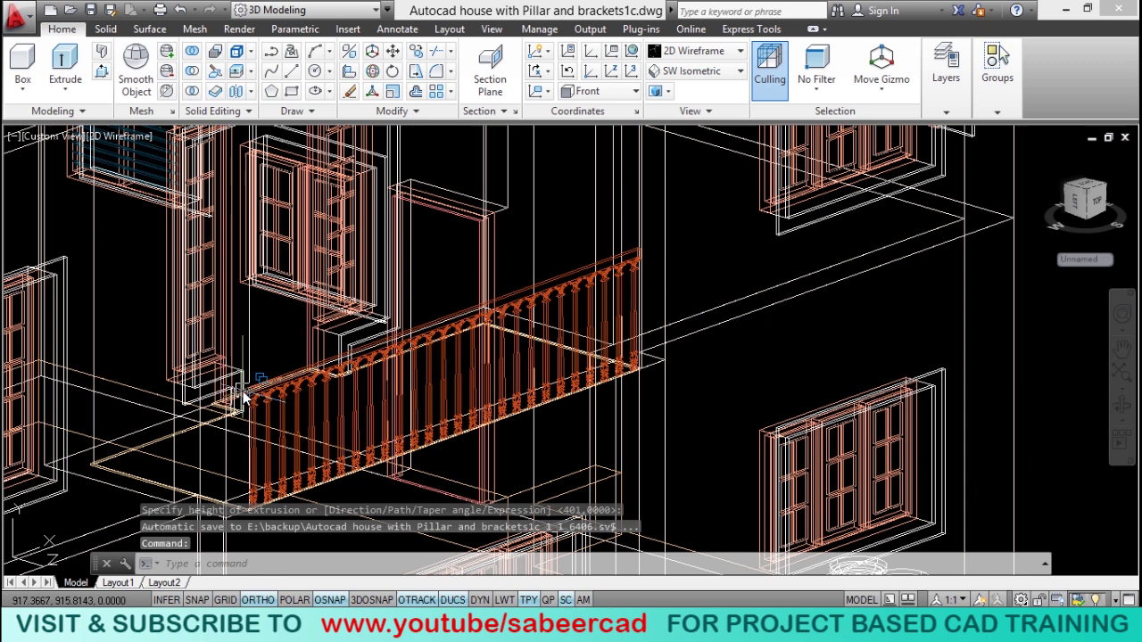
scroll(624, 280, up, 2)
middle_drag(230, 370, 419, 304)
click(125, 136)
click(241, 236)
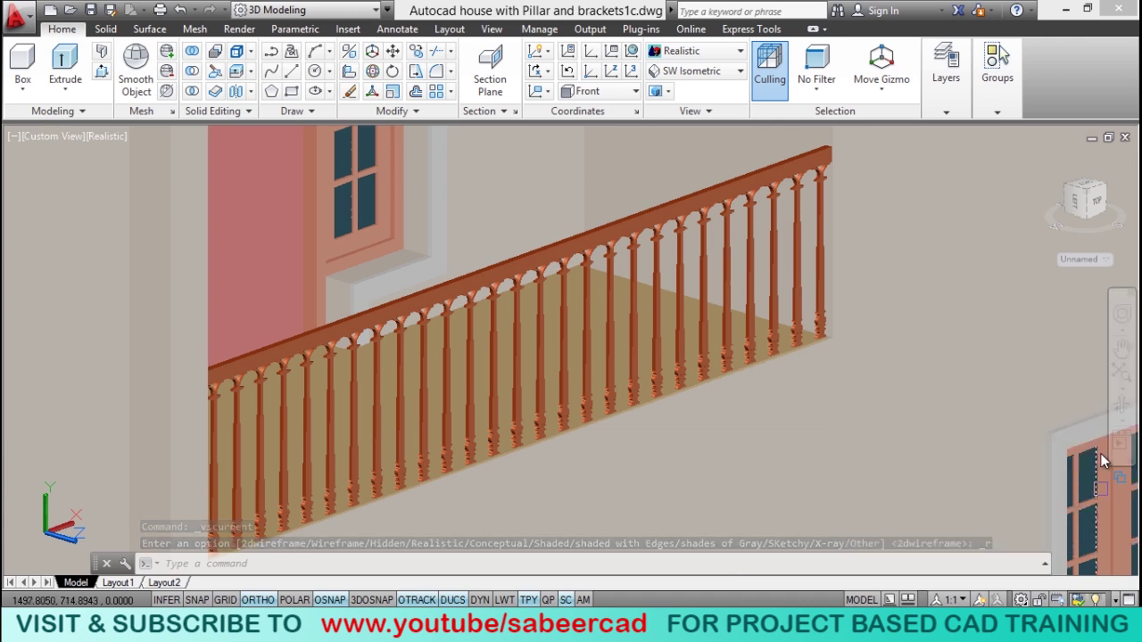
Step: Orbit the view sideways around the balcony railing, then exit 3DORBIT
click(1121, 406)
drag(547, 378, 718, 377)
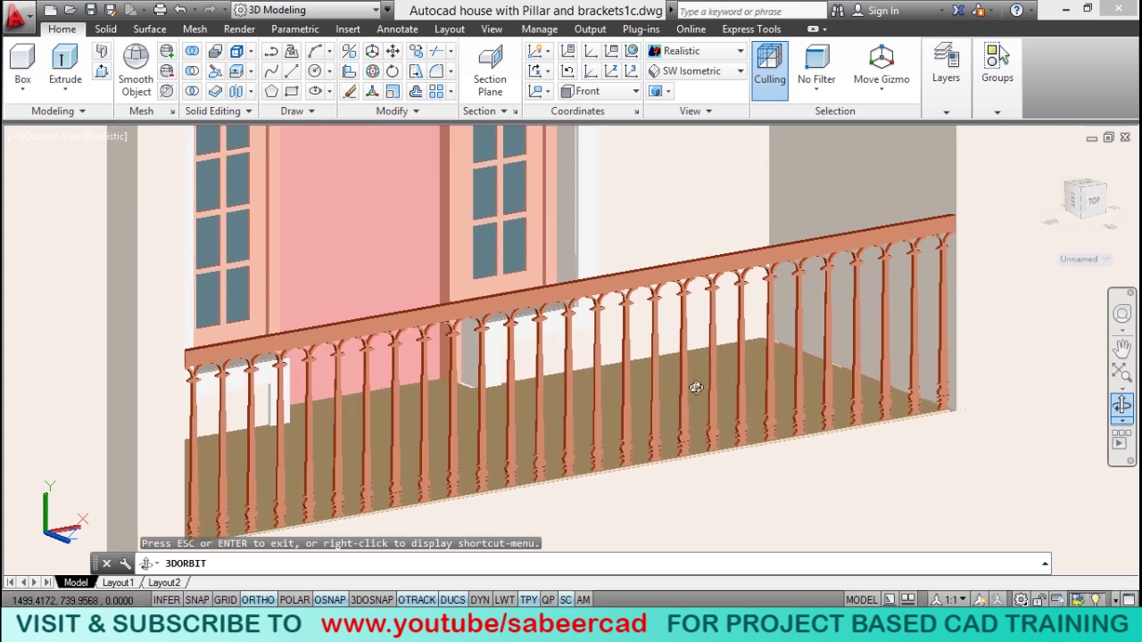
drag(556, 415, 554, 415)
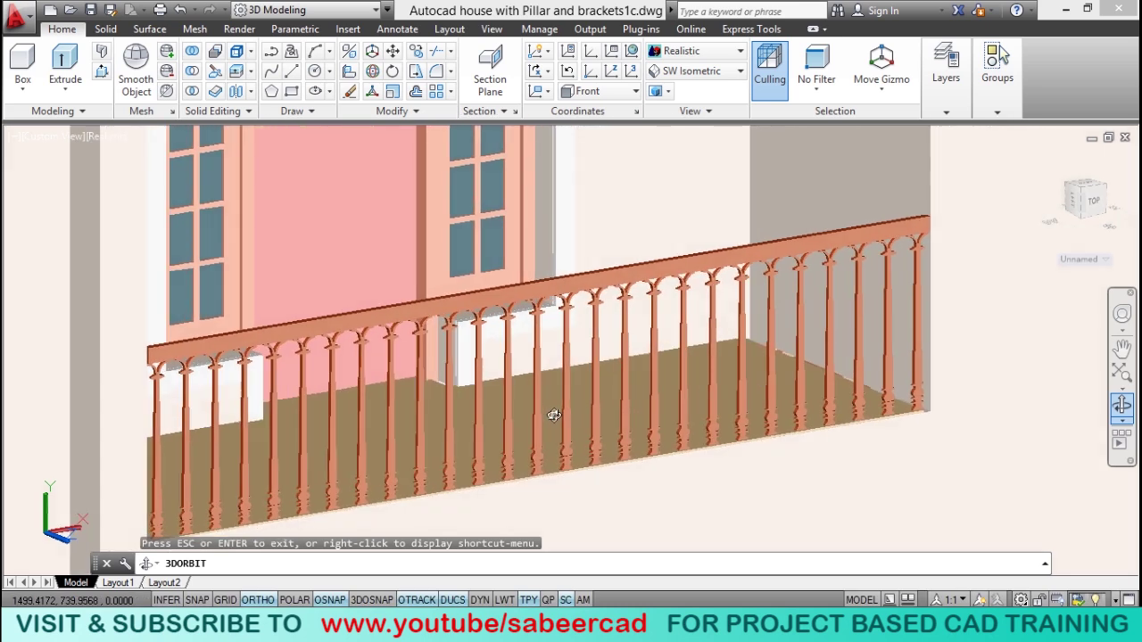
right_click(666, 358)
click(709, 13)
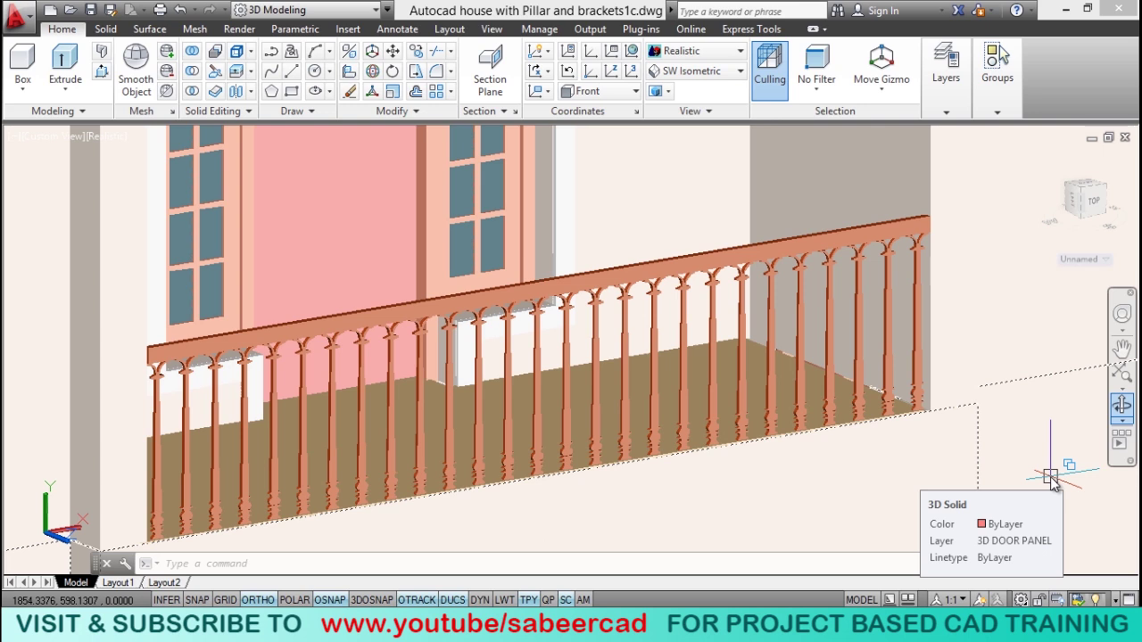